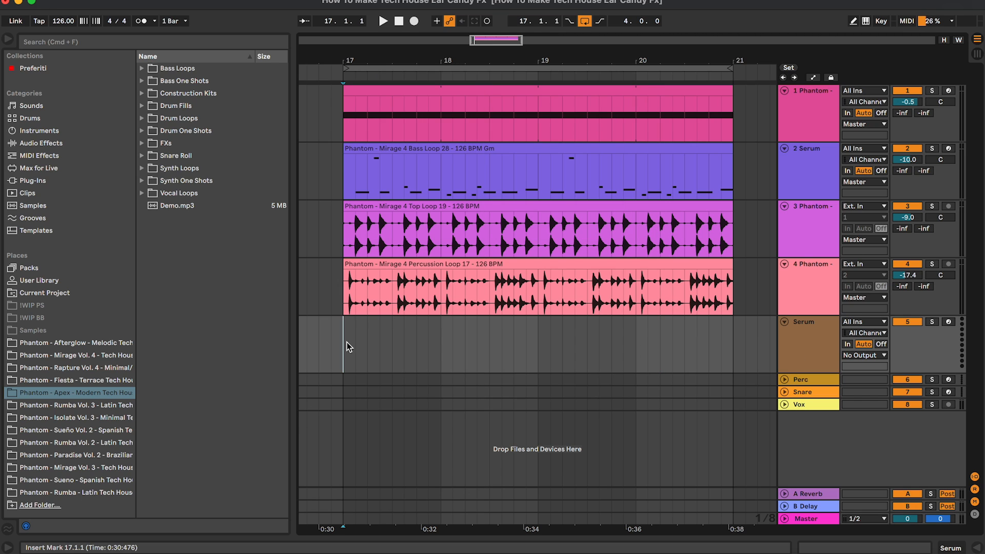
pyautogui.hscroll(-2, 347, 347)
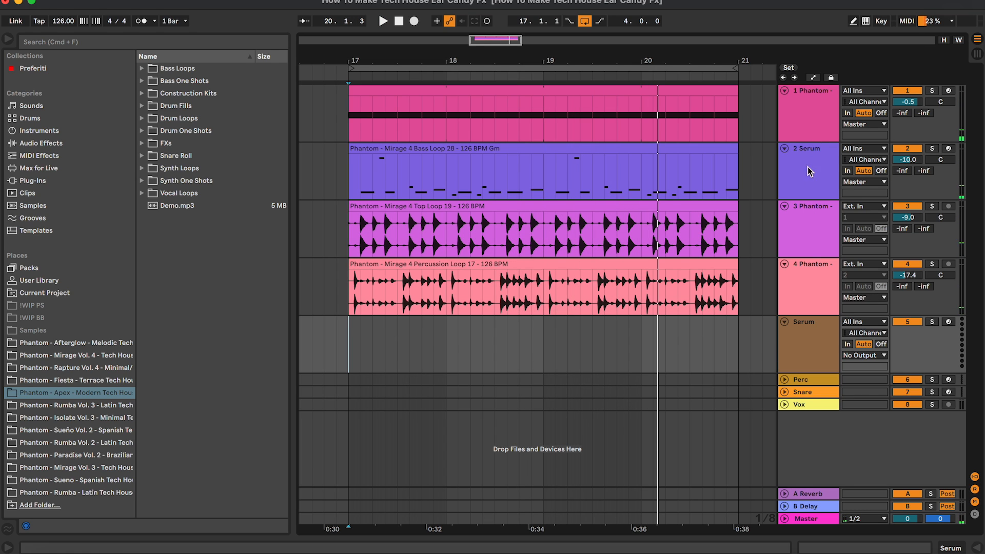
# Step: Show the empty device chain of the Serum MIDI track
pyautogui.doubleClick(820, 343)
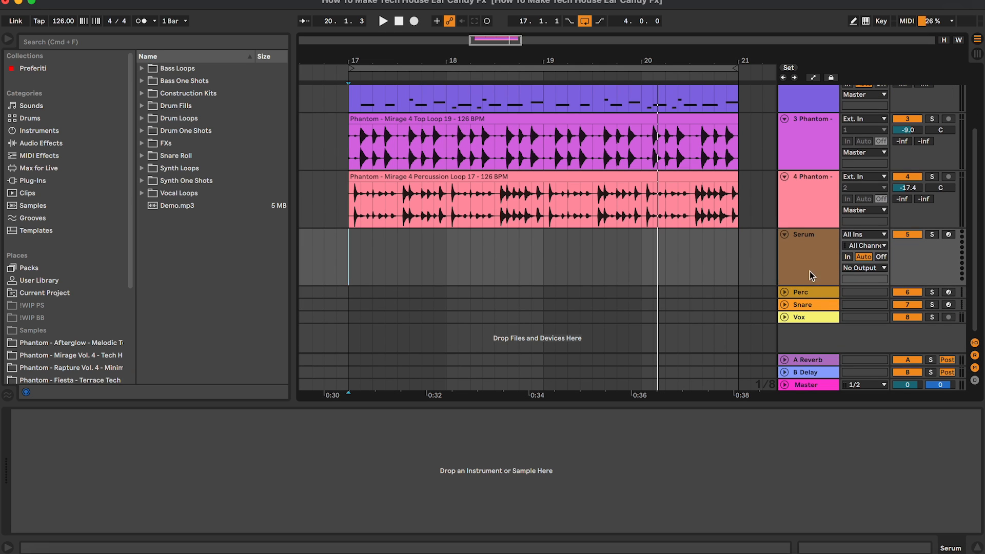
# Step: Find Serum under Plug-Ins > Xfer Records and load it onto the Serum track
pyautogui.click(58, 180)
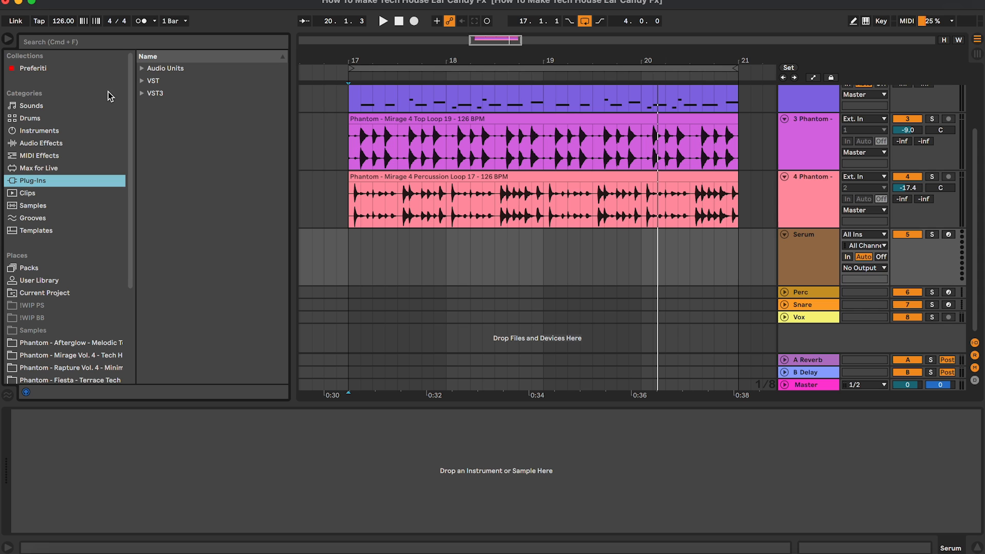
pyautogui.click(118, 42)
pyautogui.write('r')
pyautogui.click(185, 71)
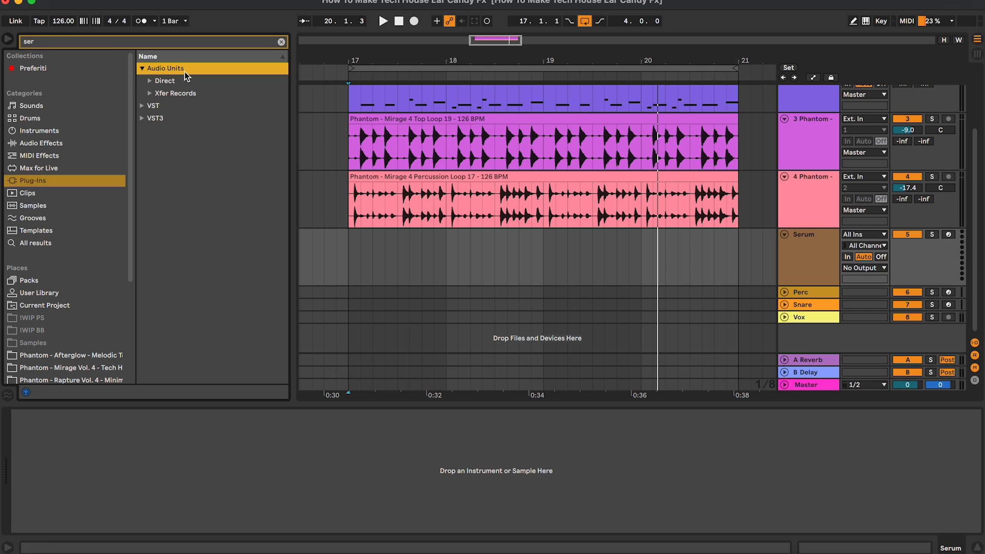
pyautogui.click(187, 96)
pyautogui.moveTo(186, 110); pyautogui.dragTo(428, 187)
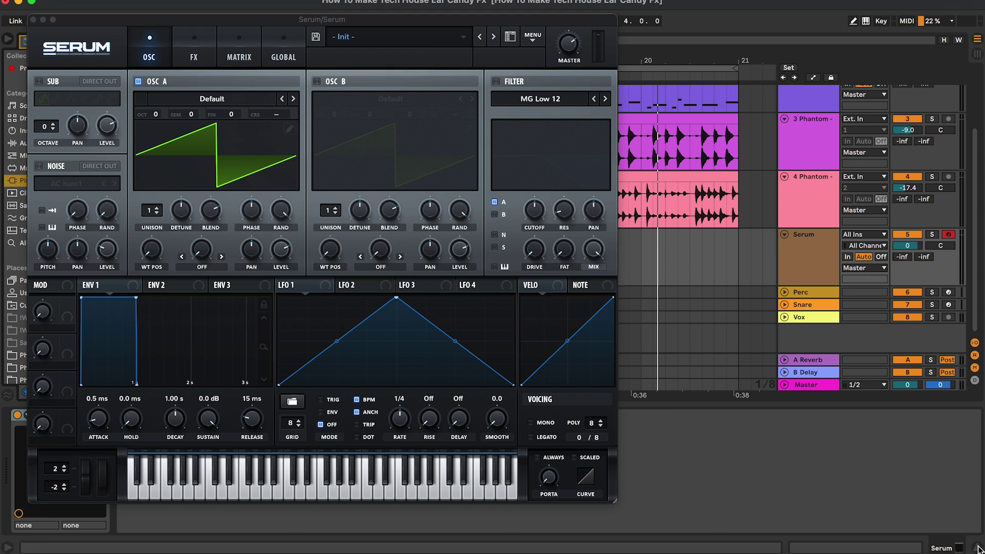
# Step: Load Serum's BASS - Exquisite preset and dismiss the synth window
pyautogui.click(449, 37)
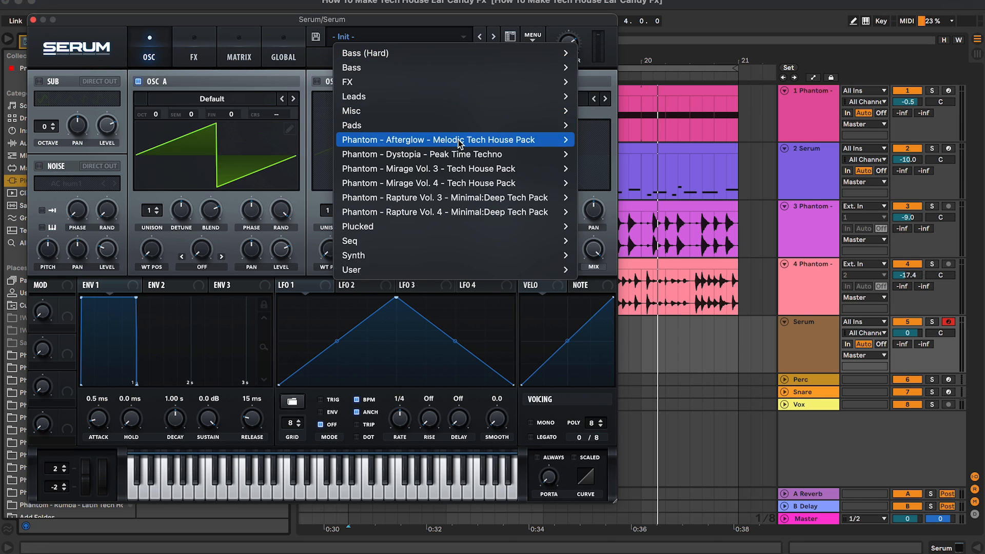
pyautogui.moveTo(429, 183)
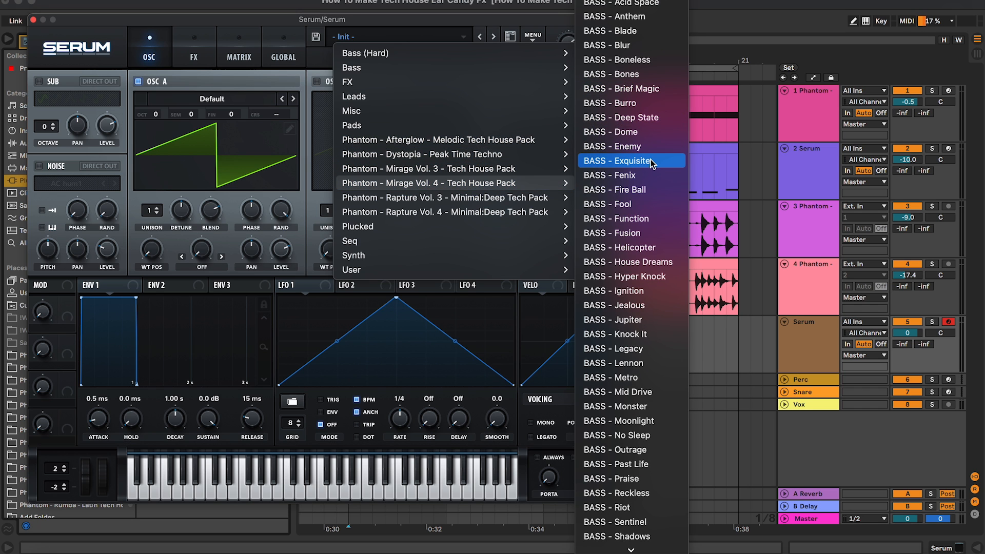
pyautogui.click(649, 162)
pyautogui.click(33, 19)
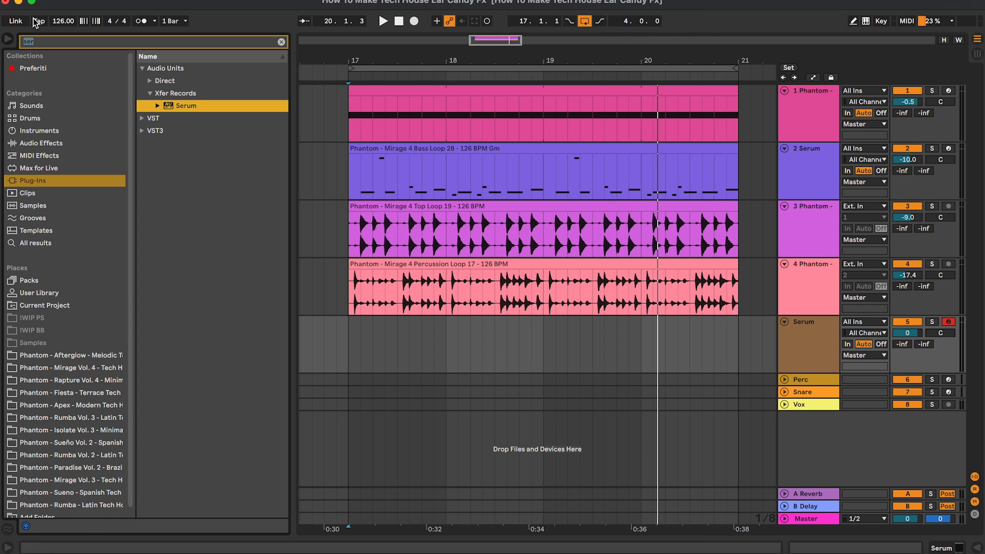
# Step: Create an empty MIDI clip on the Serum track spanning bars 17–21 and bring up its notes
pyautogui.moveTo(354, 335)
pyautogui.mouseDown()
pyautogui.moveTo(565, 331)
pyautogui.moveTo(544, 335)
pyautogui.mouseUp()
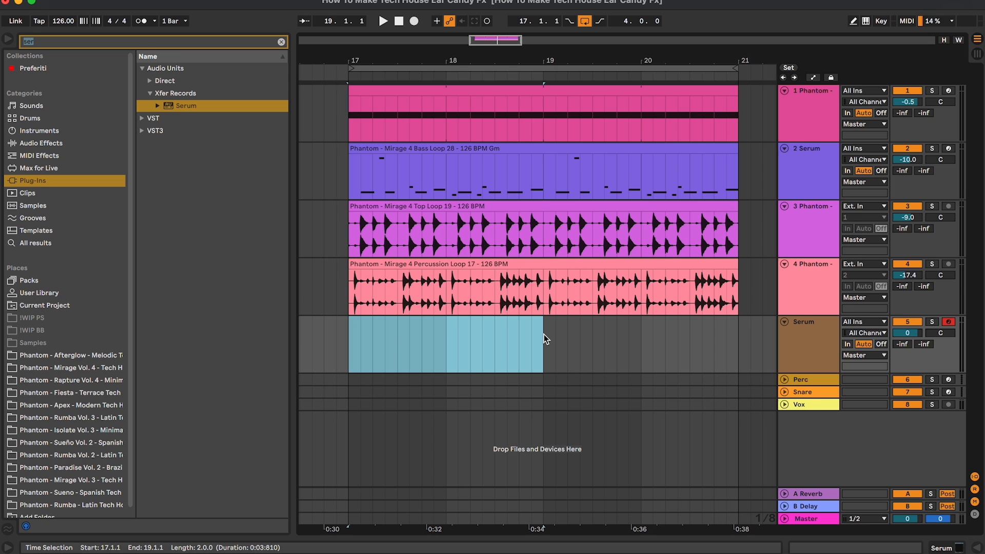
pyautogui.hotkey('ctrl', 'shift', 'm')
pyautogui.moveTo(542, 235); pyautogui.dragTo(737, 229)
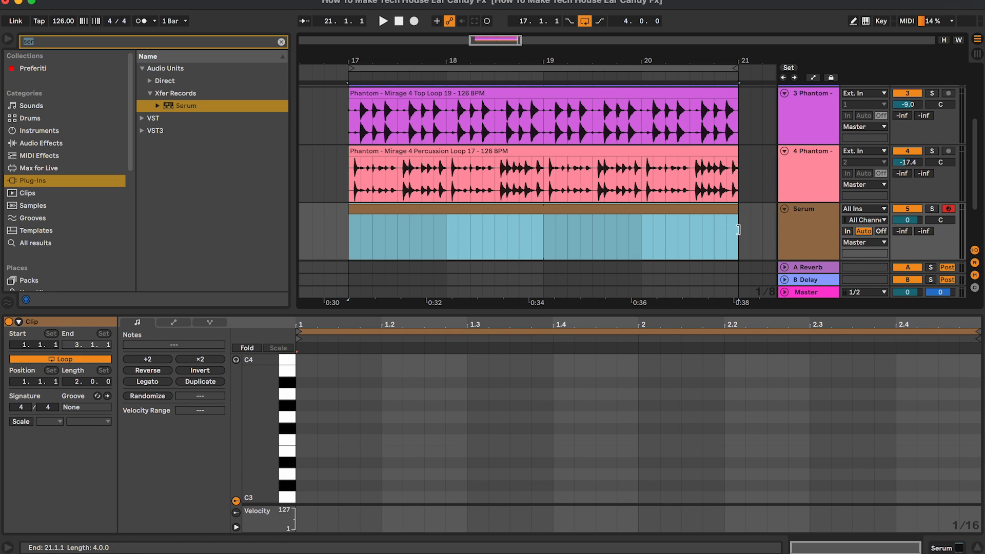
pyautogui.scroll(5, 769, 231)
pyautogui.click(677, 154)
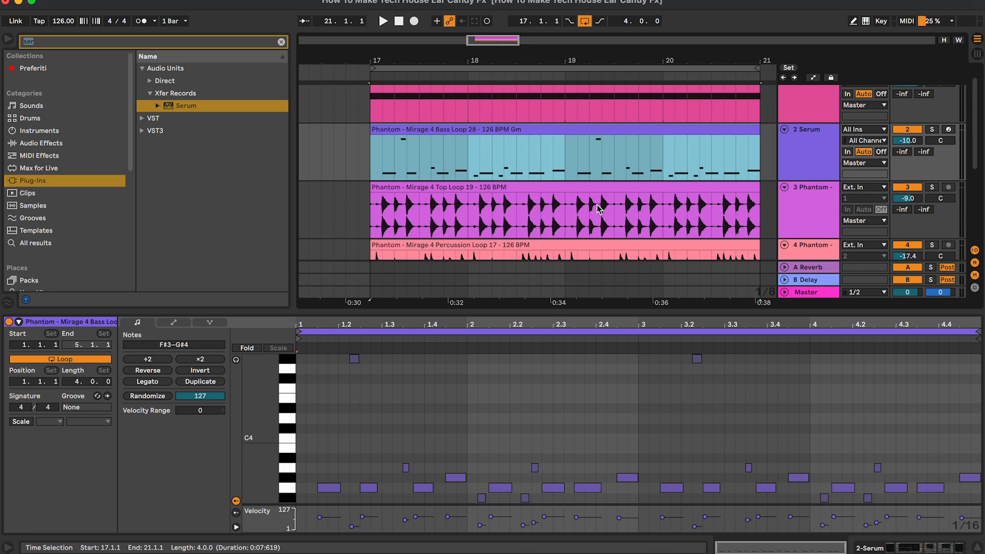
pyautogui.scroll(-2, 598, 208)
pyautogui.click(805, 246)
pyautogui.click(477, 244)
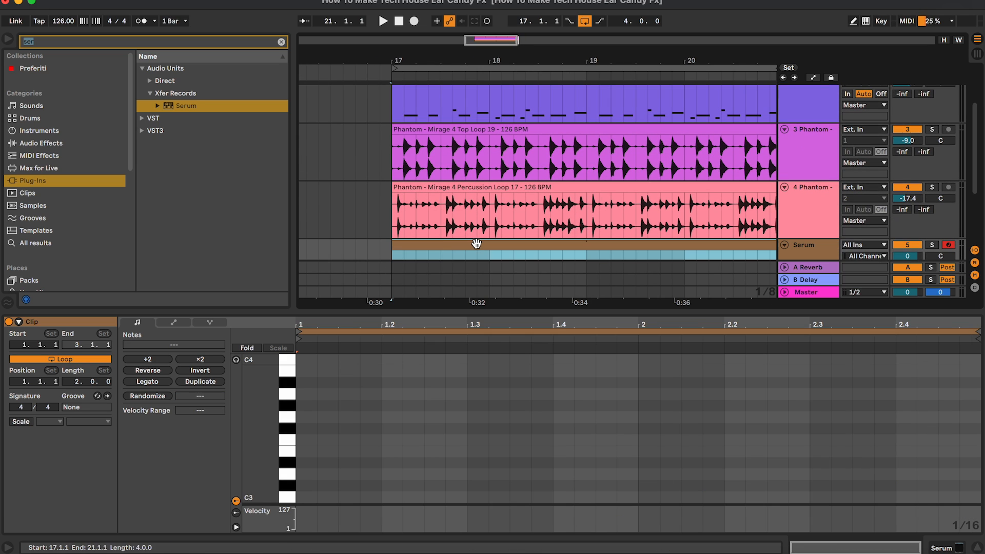
# Step: Enable scale guidance for the clip set to G Minor
pyautogui.click(57, 421)
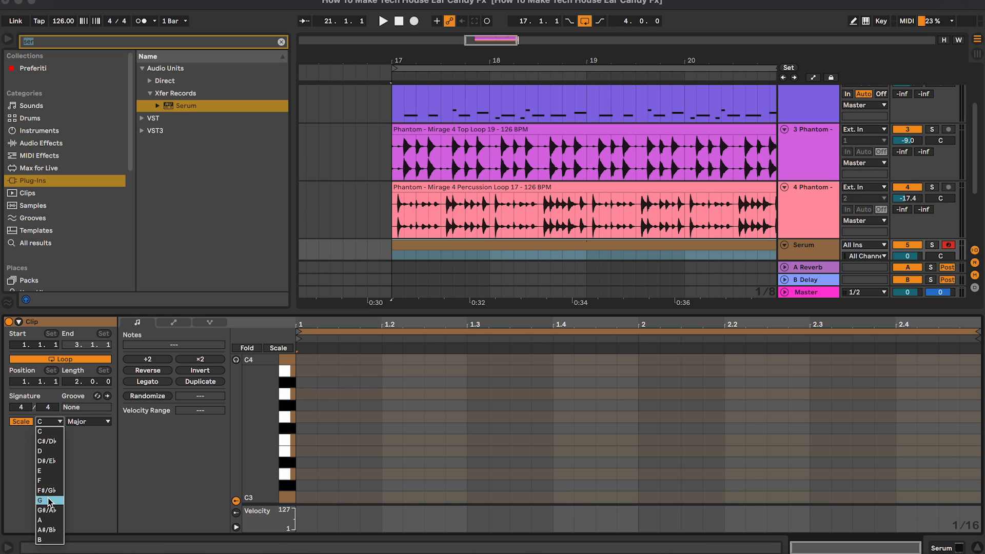
pyautogui.click(47, 498)
pyautogui.click(92, 422)
pyautogui.click(88, 85)
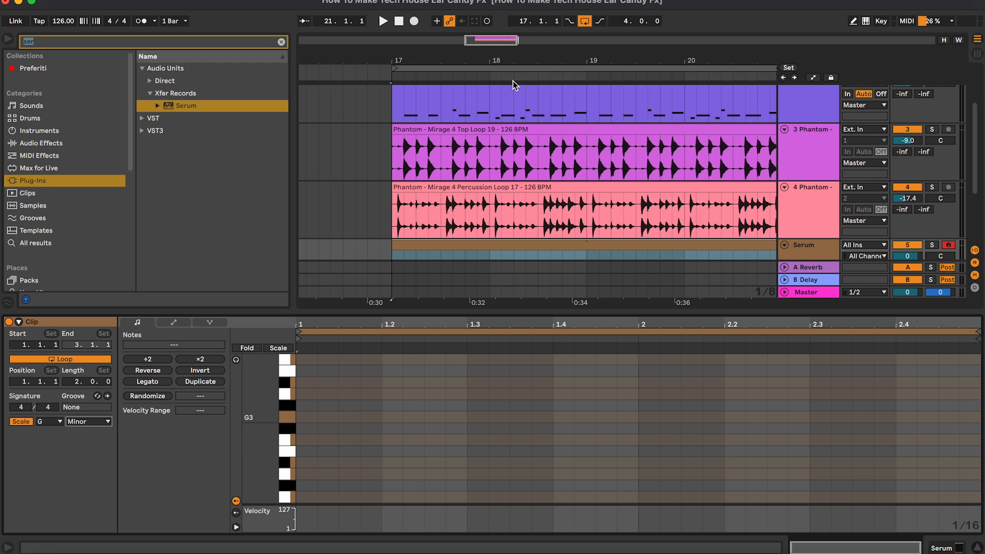
# Step: Add a short G3 note at the clip start while playback runs
pyautogui.press('space')
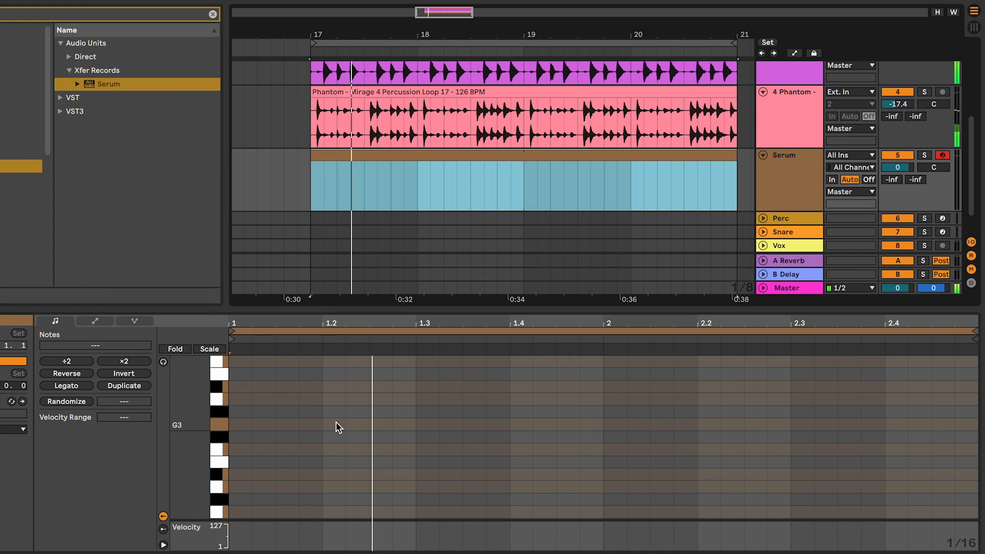
pyautogui.doubleClick(246, 426)
pyautogui.moveTo(248, 426); pyautogui.dragTo(262, 426)
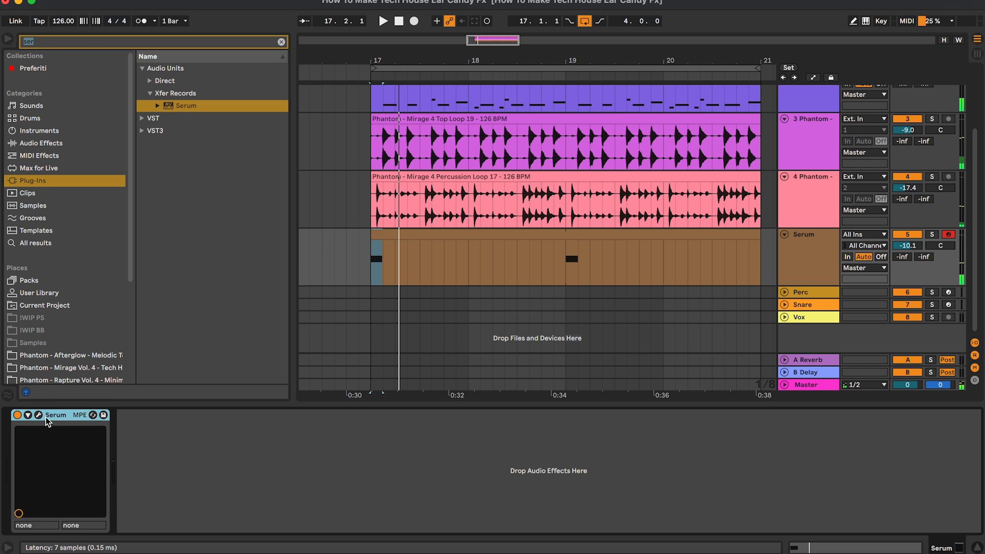
# Step: Step Serum's presets forward to BASS - Fool and reselect the Serum clip
pyautogui.click(34, 417)
pyautogui.click(489, 36)
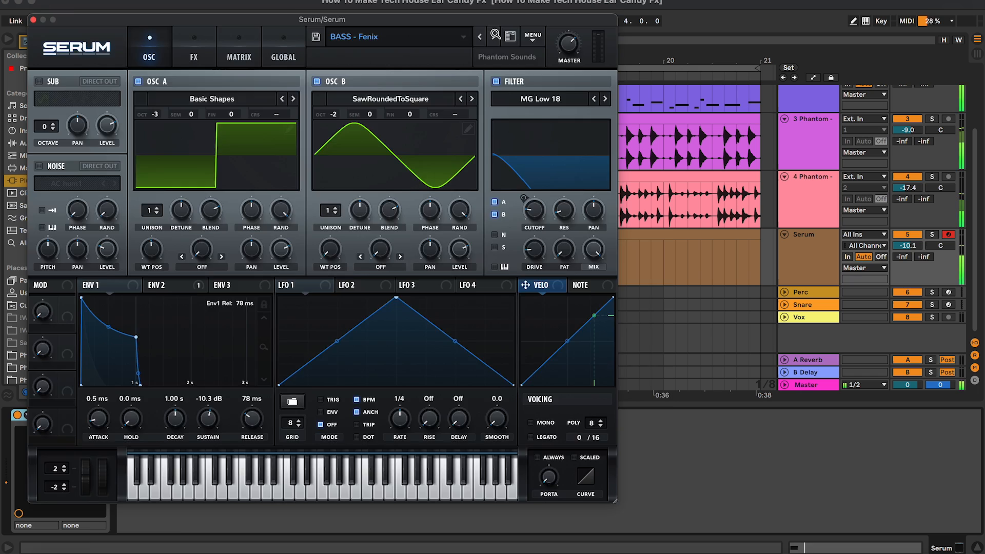
pyautogui.click(543, 260)
pyautogui.click(543, 260)
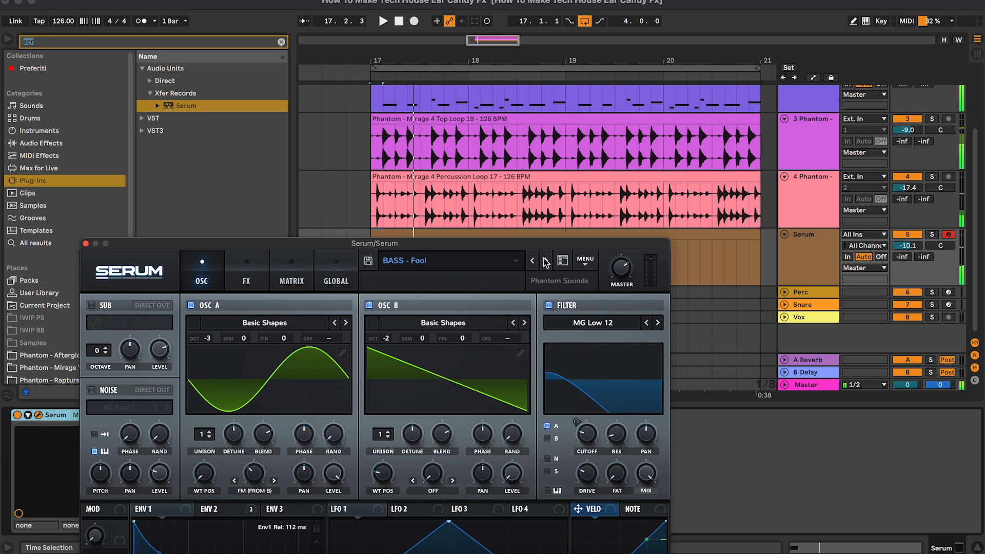
pyautogui.click(88, 246)
pyautogui.click(568, 236)
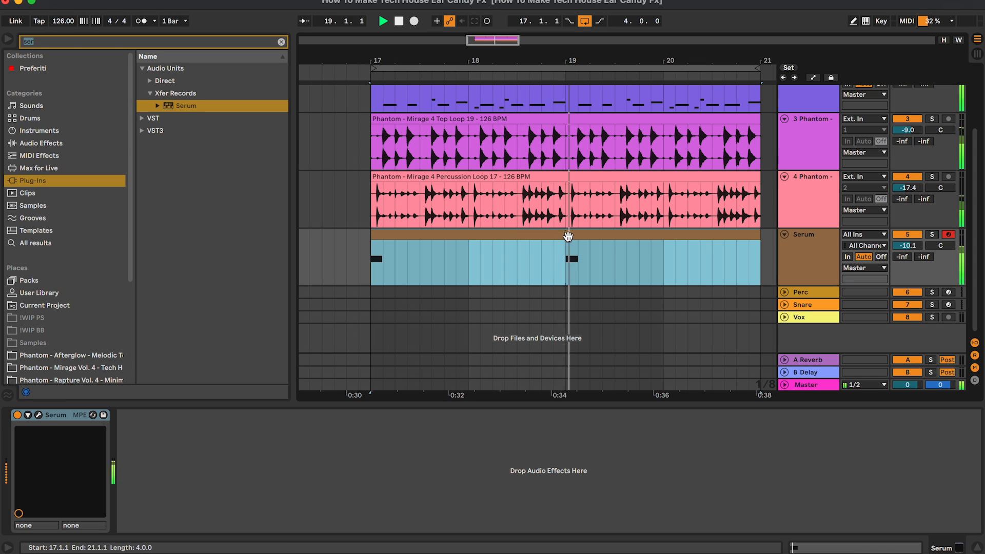
# Step: Consolidate the looped Serum clip into a single four-bar clip
pyautogui.doubleClick(567, 236)
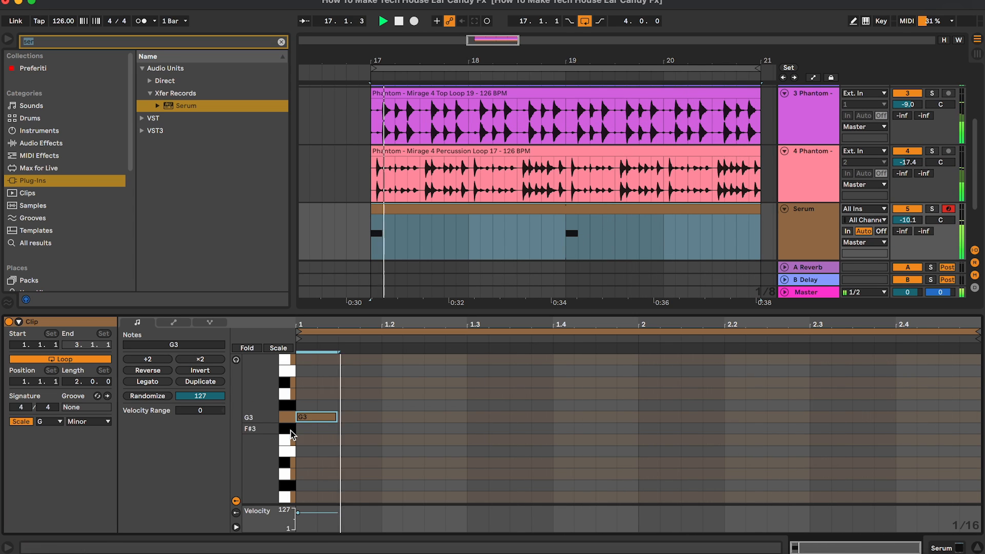
pyautogui.click(644, 467)
pyautogui.scroll(2, 643, 467)
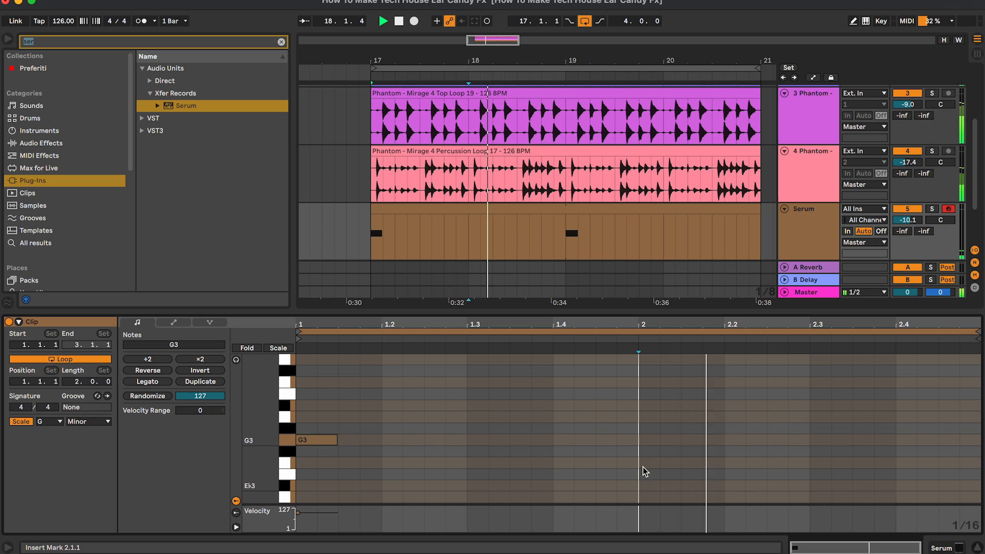
pyautogui.click(646, 216)
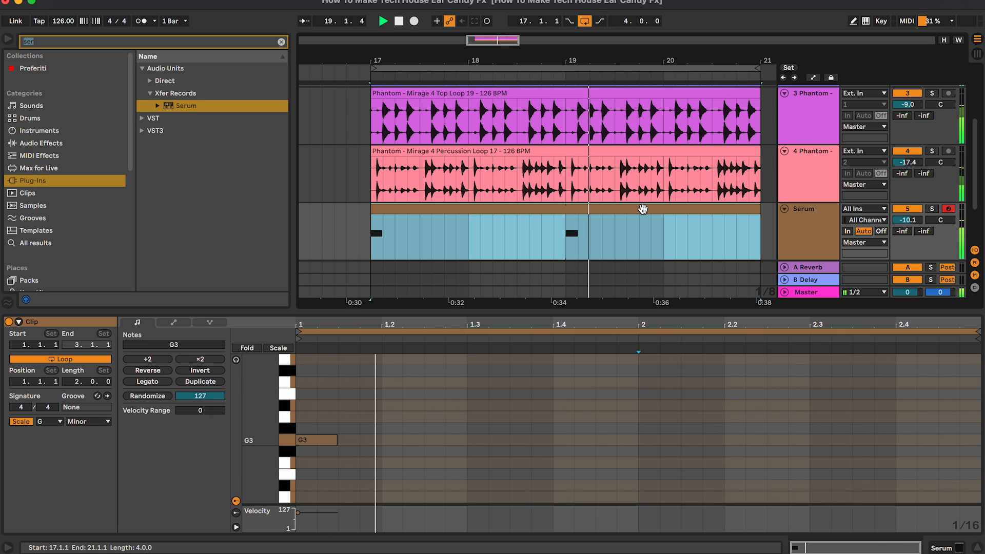
pyautogui.hotkey('ctrl', 'j')
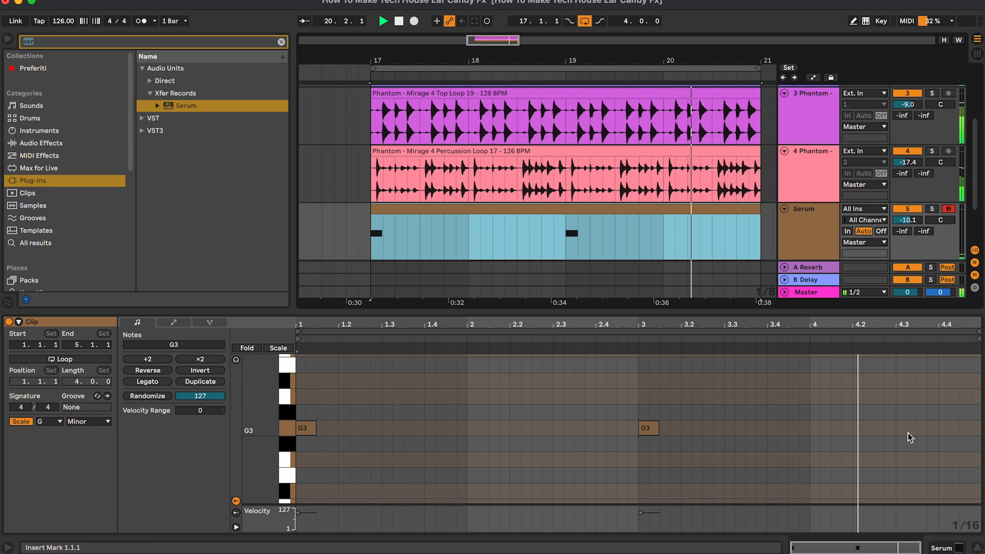
pyautogui.click(905, 437)
pyautogui.scroll(1, 906, 438)
# Step: Draw a closing run in bar 4: G3, A3, B♭3, C4 and a final G3, removing the stray G3 at 4.2.3
pyautogui.doubleClick(882, 445)
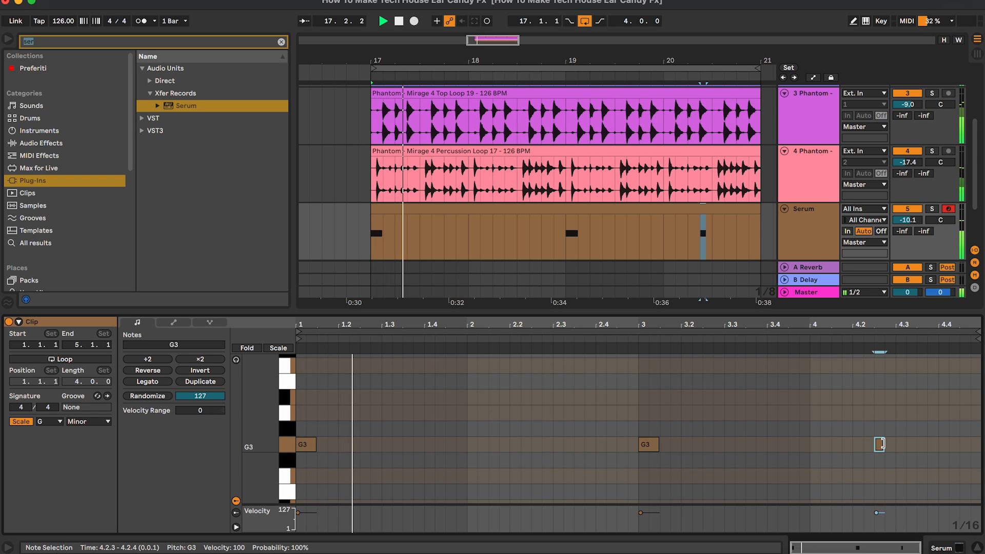
pyautogui.doubleClick(916, 412)
pyautogui.moveTo(916, 413); pyautogui.dragTo(904, 413)
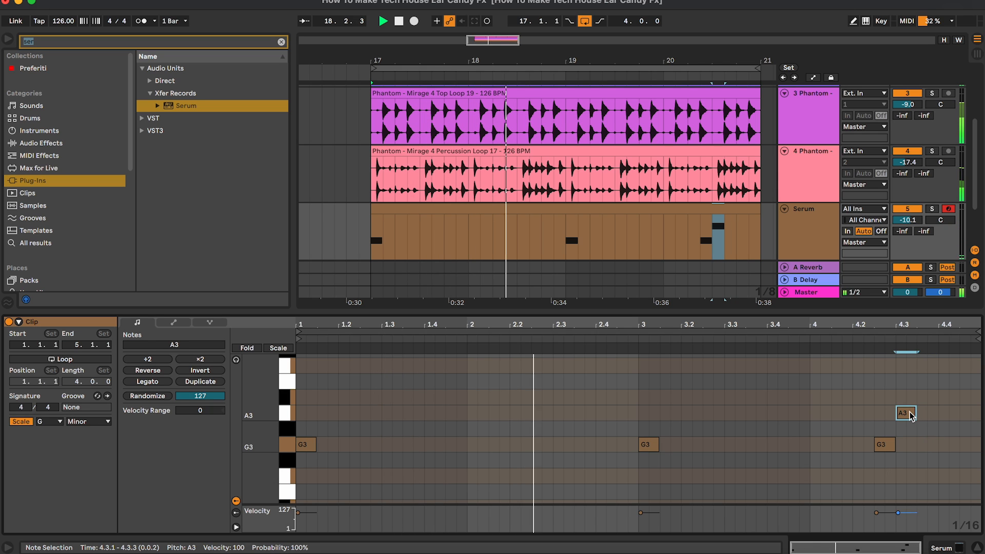
pyautogui.doubleClick(927, 397)
pyautogui.click(860, 416)
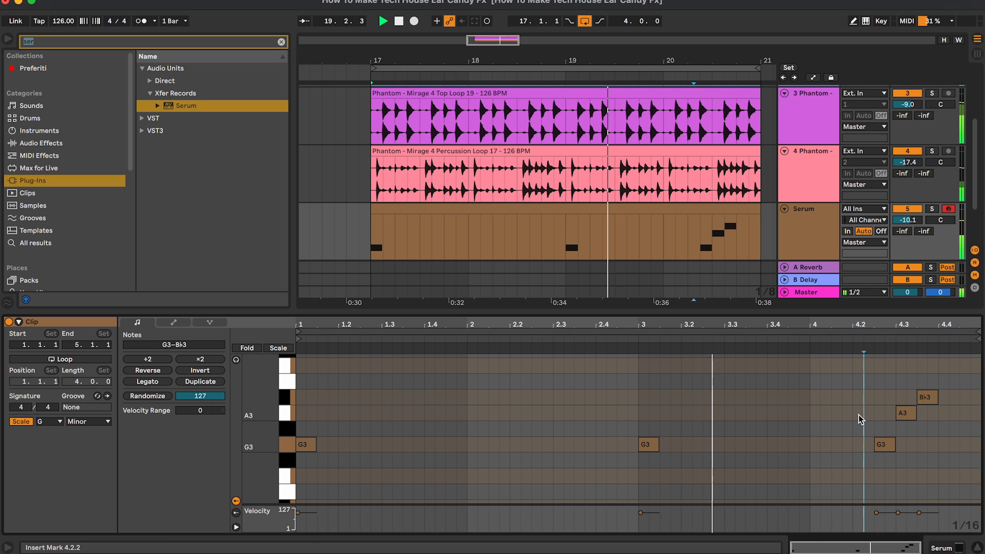
pyautogui.scroll(1, 869, 421)
pyautogui.doubleClick(884, 461)
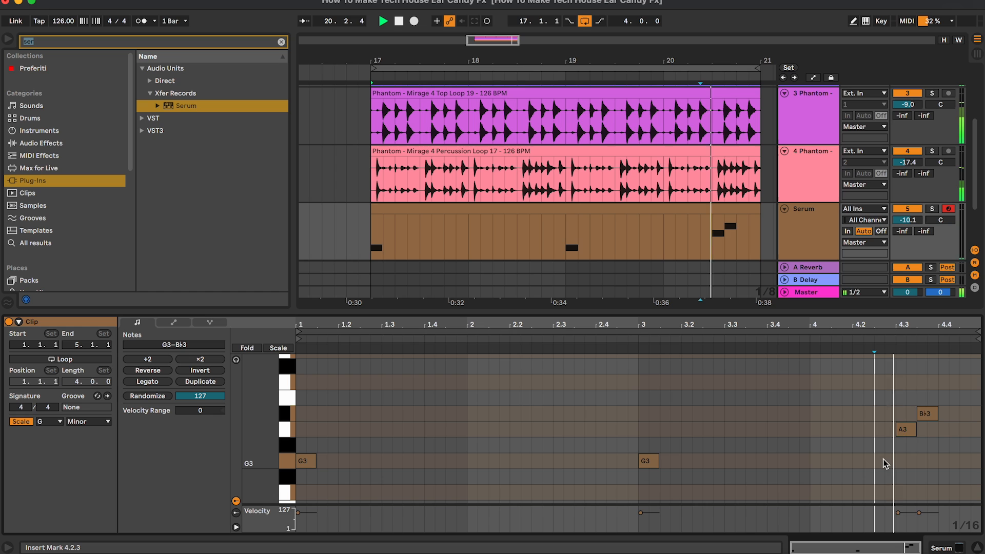
pyautogui.scroll(1, 923, 462)
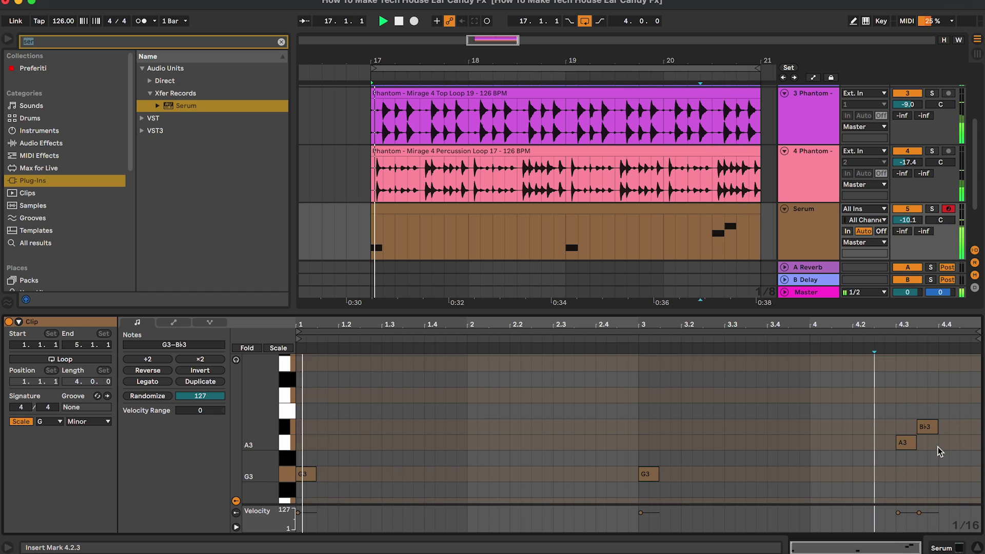
pyautogui.doubleClick(954, 395)
pyautogui.doubleClick(968, 474)
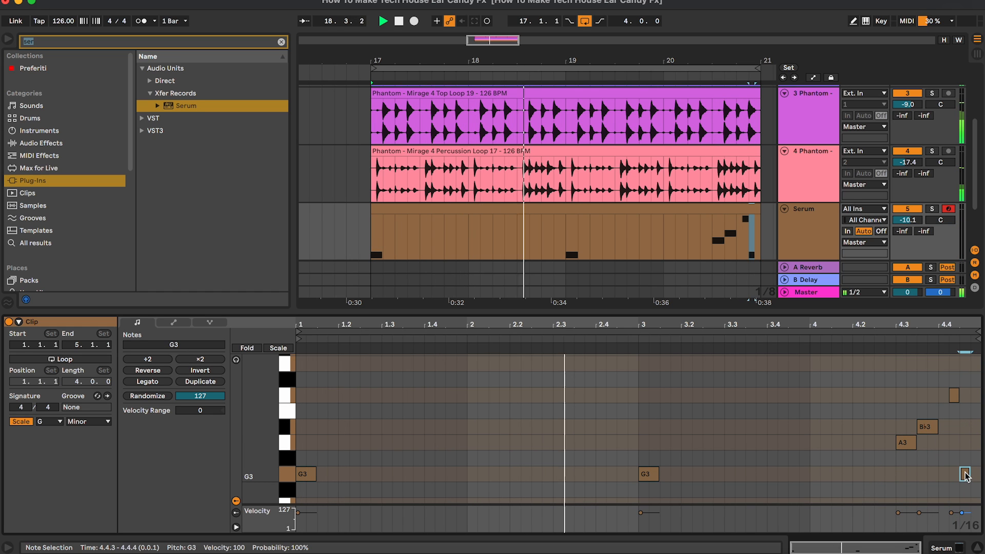
pyautogui.click(966, 485)
pyautogui.scroll(2, 890, 445)
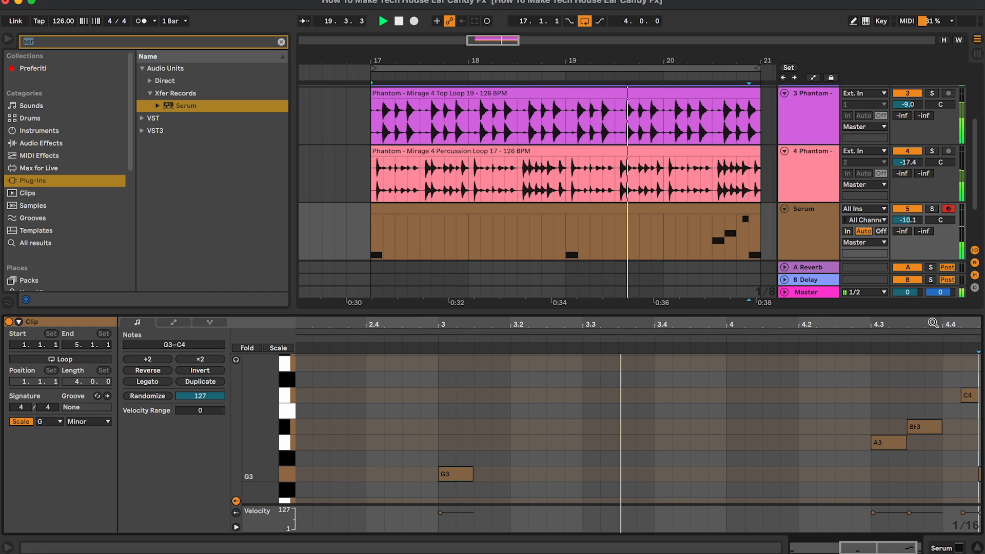
pyautogui.scroll(1, 945, 322)
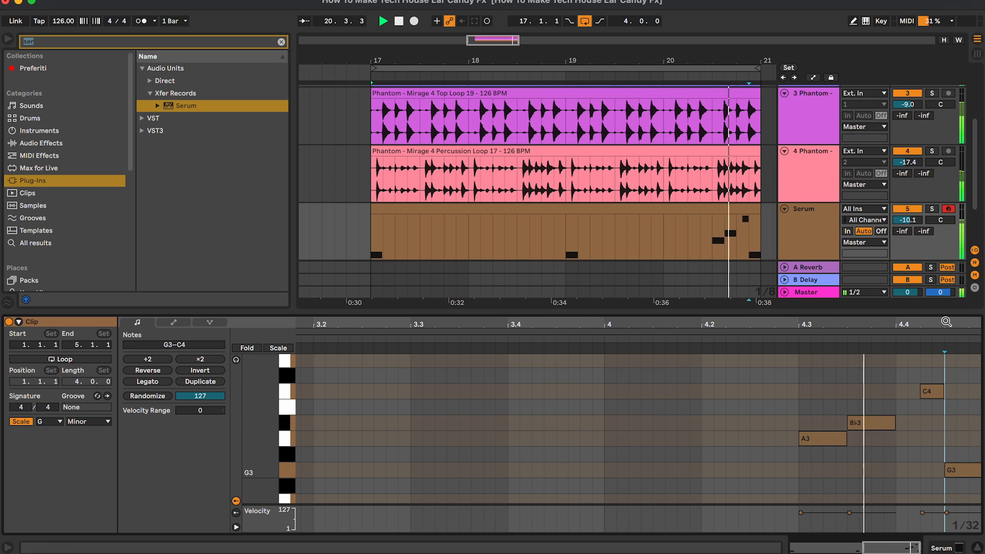
# Step: Add LFOTool to the Serum track and shape its curve into a rising volume ramp
pyautogui.click(817, 238)
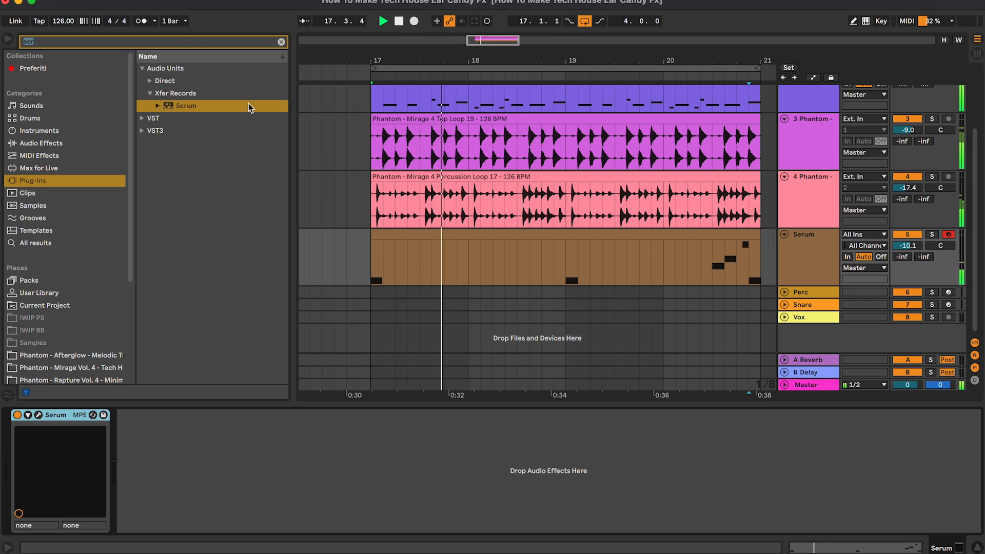
pyautogui.write('lfo')
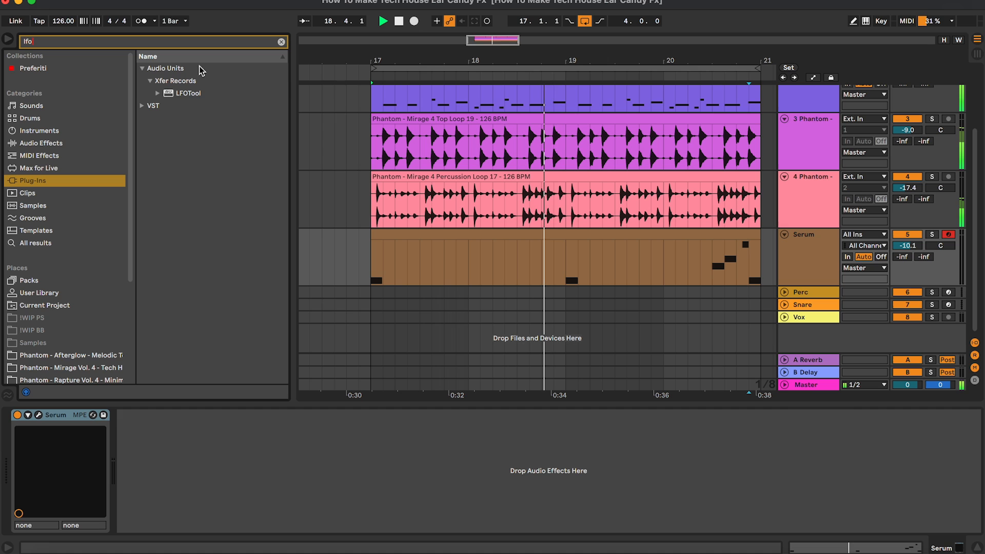
pyautogui.doubleClick(191, 93)
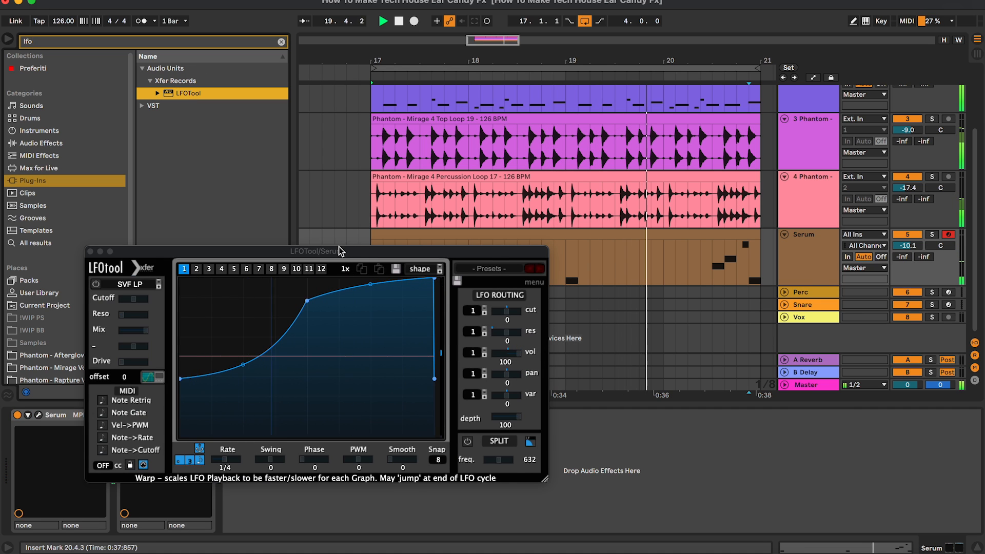
pyautogui.moveTo(337, 247); pyautogui.dragTo(601, 246)
pyautogui.moveTo(570, 302); pyautogui.dragTo(570, 278)
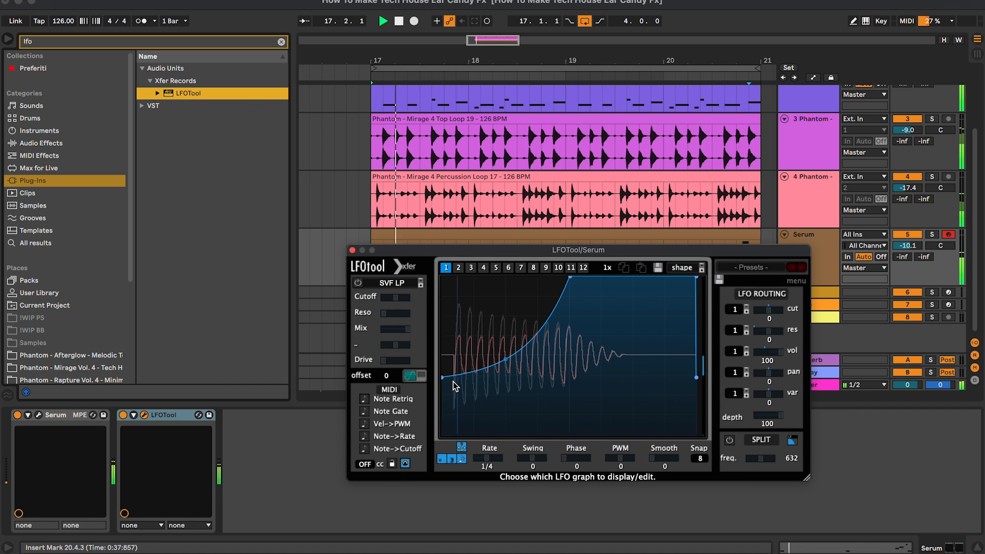
pyautogui.moveTo(442, 377); pyautogui.dragTo(444, 356)
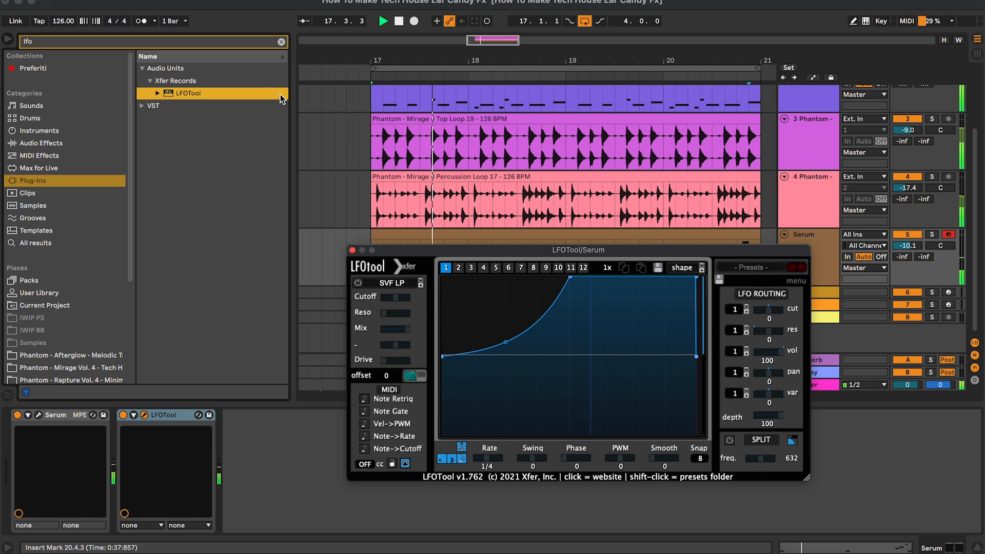
# Step: Insert EQ Eight between Serum and LFOTool with band 1 as a low cut at 50.5 Hz, then audition
pyautogui.click(281, 41)
pyautogui.click(35, 144)
pyautogui.click(179, 105)
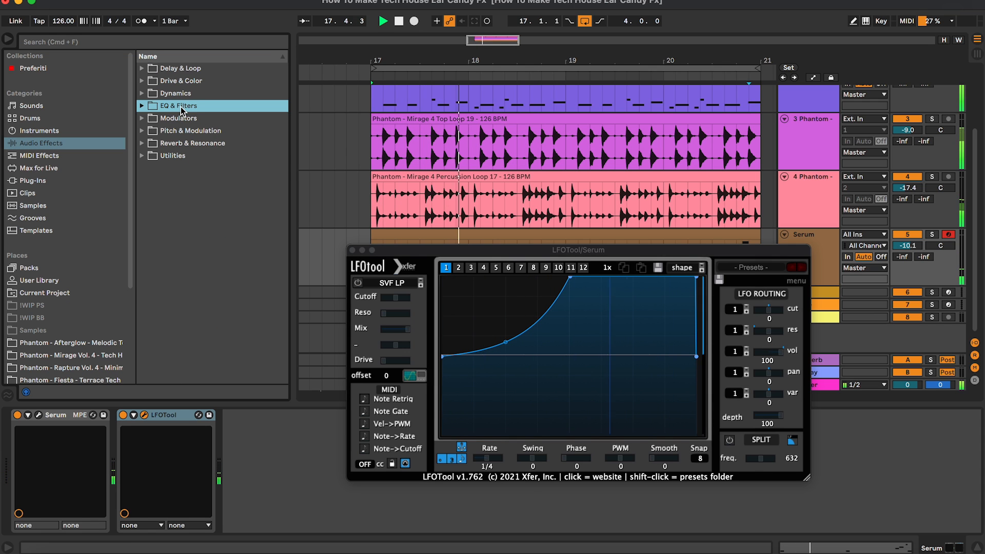
pyautogui.click(142, 106)
pyautogui.moveTo(181, 144); pyautogui.dragTo(106, 443)
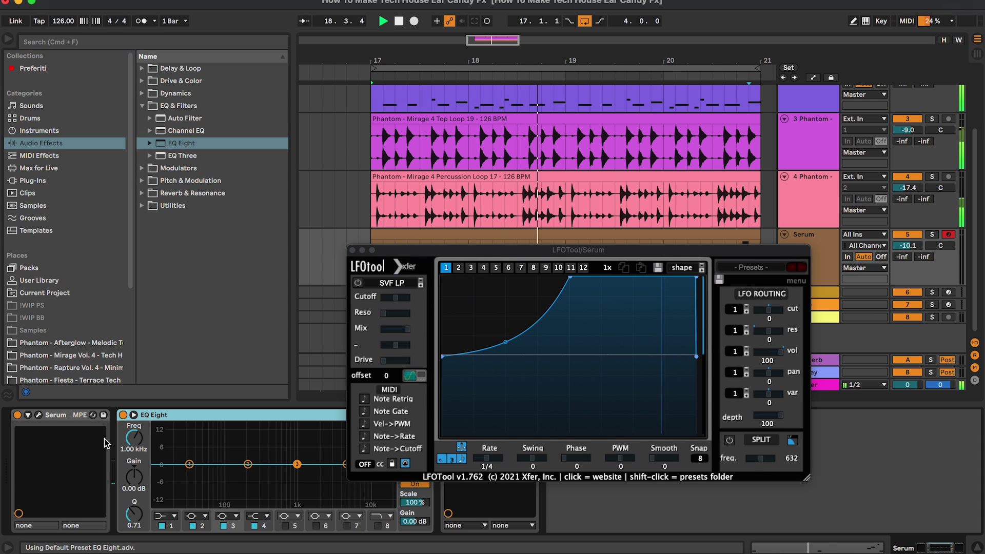
pyautogui.click(173, 520)
pyautogui.moveTo(189, 464); pyautogui.dragTo(205, 474)
pyautogui.press('space')
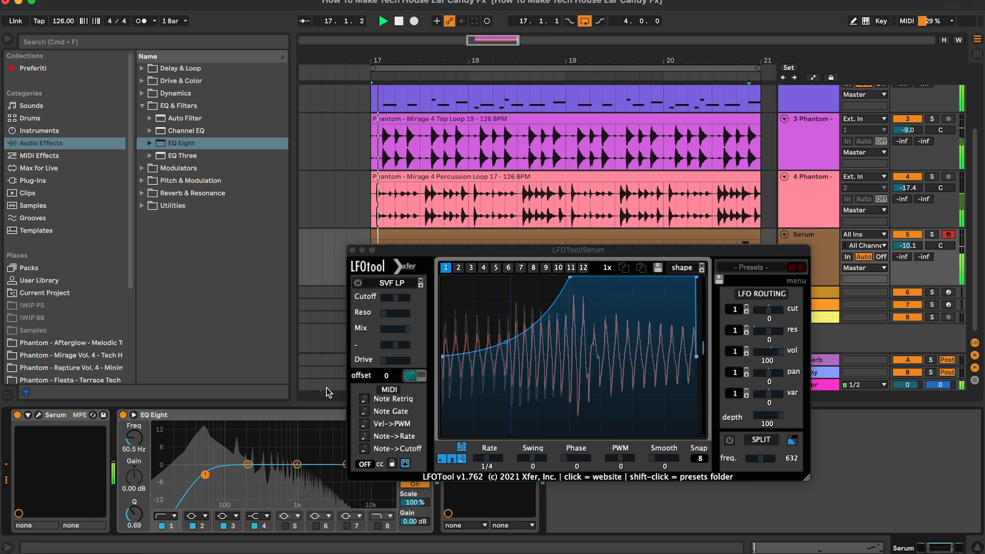
# Step: Stop playback and duplicate the Serum track
pyautogui.click(352, 250)
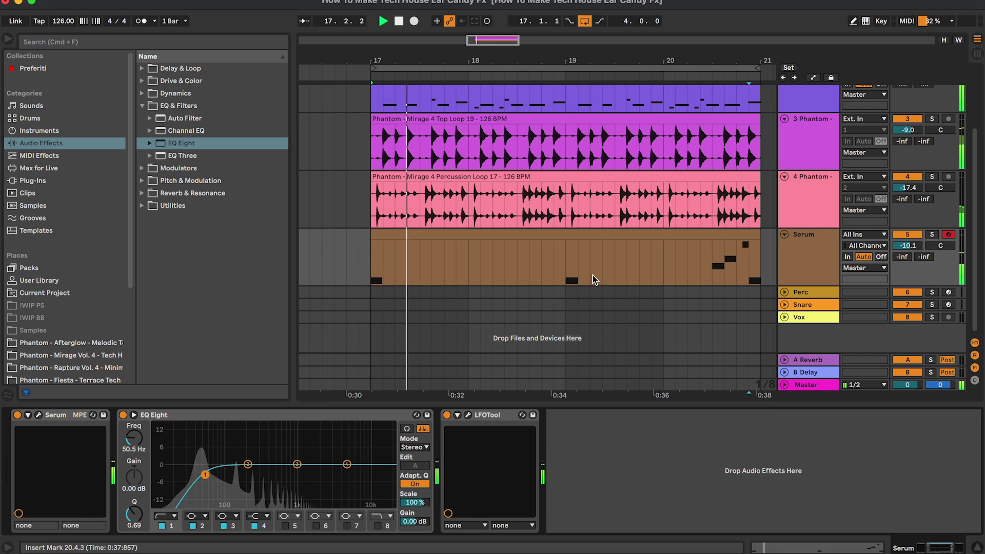
pyautogui.click(804, 254)
pyautogui.press('space')
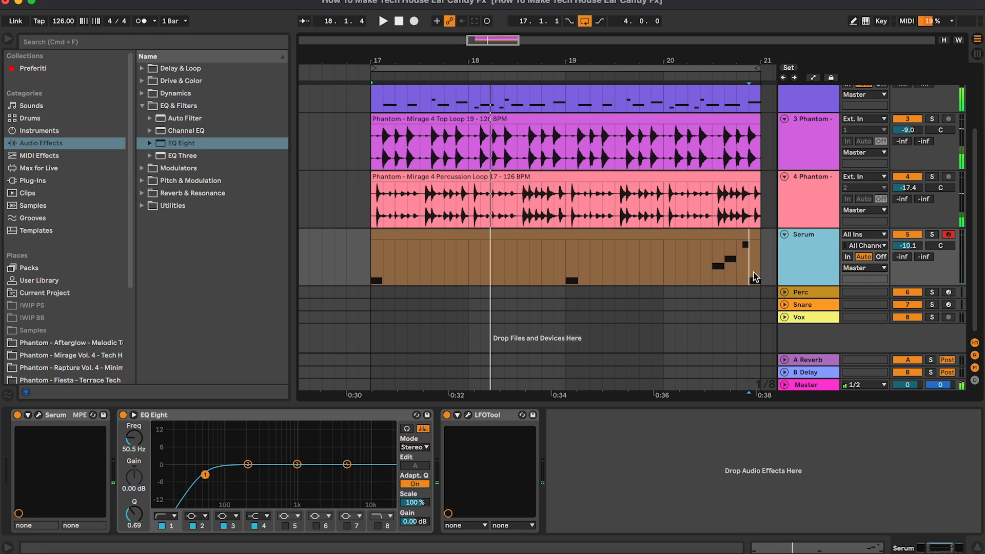
pyautogui.hotkey('ctrl', 'd')
# Step: Move the clip's closing note run down onto the duplicated Serum track
pyautogui.moveTo(675, 324)
pyautogui.mouseDown()
pyautogui.moveTo(336, 323)
pyautogui.moveTo(770, 255)
pyautogui.moveTo(694, 318)
pyautogui.mouseUp()
pyautogui.click(806, 316)
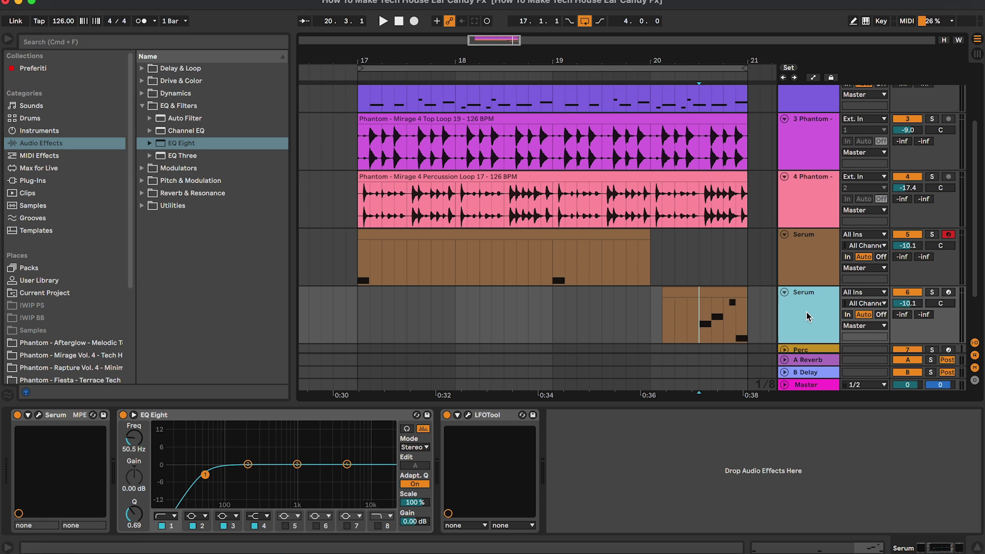
pyautogui.click(713, 290)
# Step: Arrange the Serum and LFOTool windows and lower the duplicated track's volume to -15.8 dB
pyautogui.press('super+alt+p')
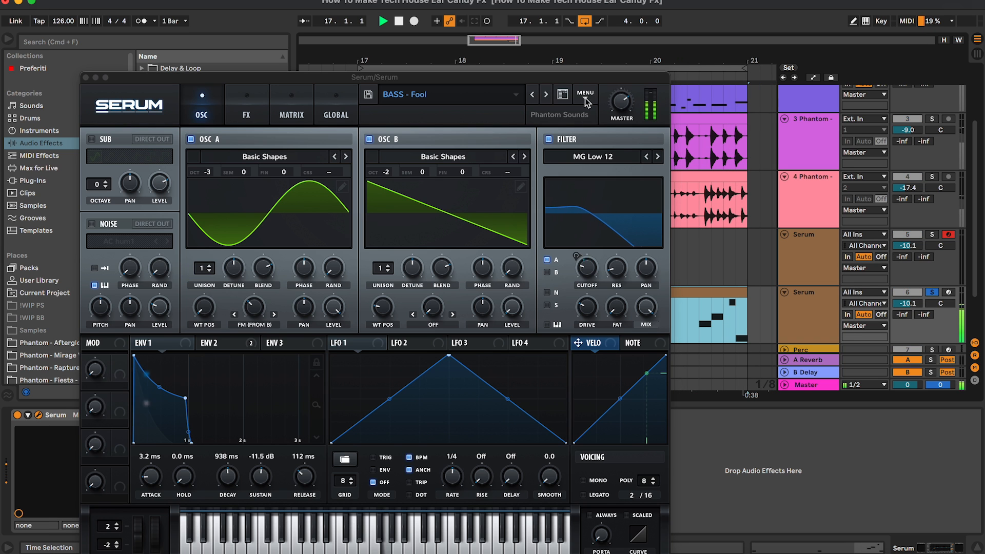
pyautogui.click(545, 94)
pyautogui.moveTo(565, 70)
pyautogui.mouseDown()
pyautogui.moveTo(582, 272)
pyautogui.moveTo(839, 452)
pyautogui.mouseUp()
pyautogui.click(467, 418)
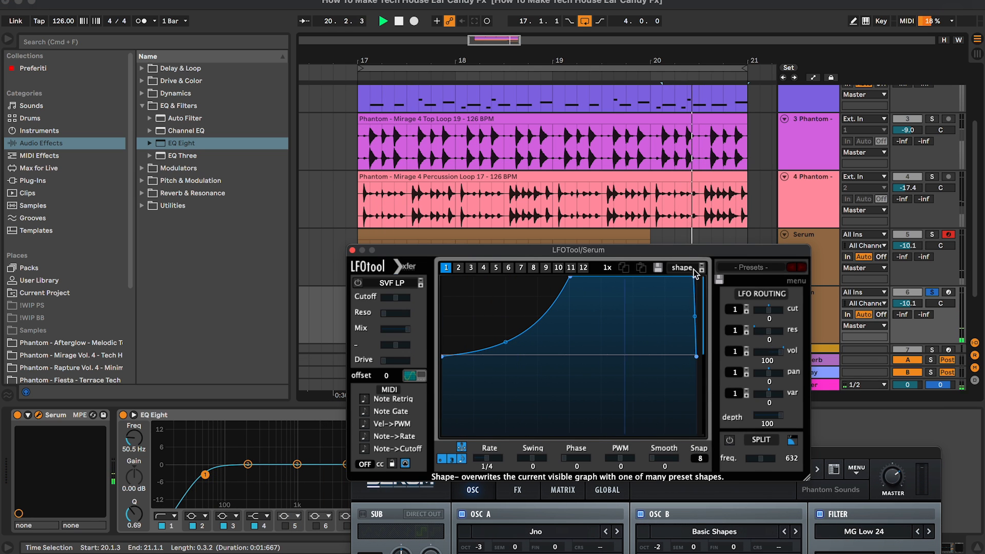
pyautogui.click(817, 468)
pyautogui.moveTo(817, 453); pyautogui.dragTo(766, 348)
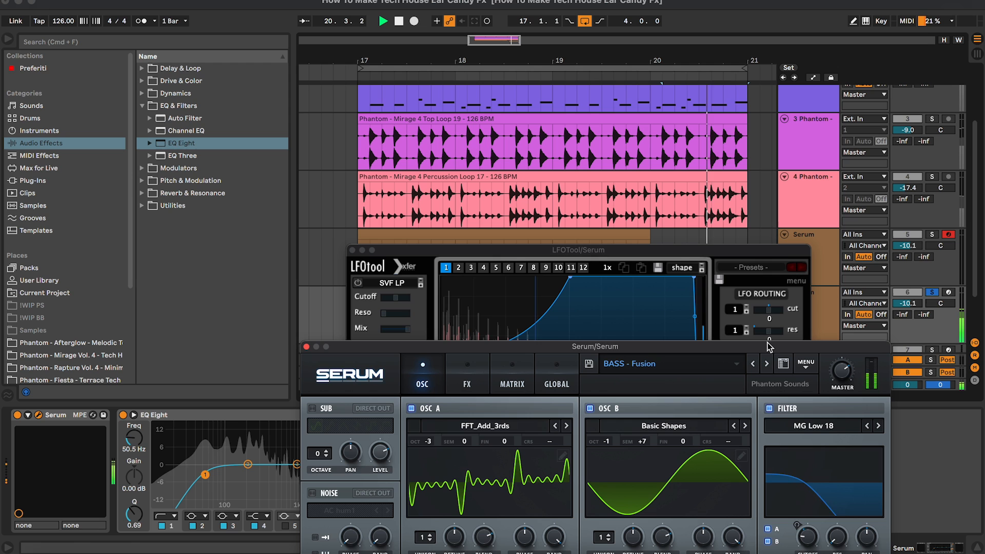
pyautogui.moveTo(908, 303); pyautogui.dragTo(914, 306)
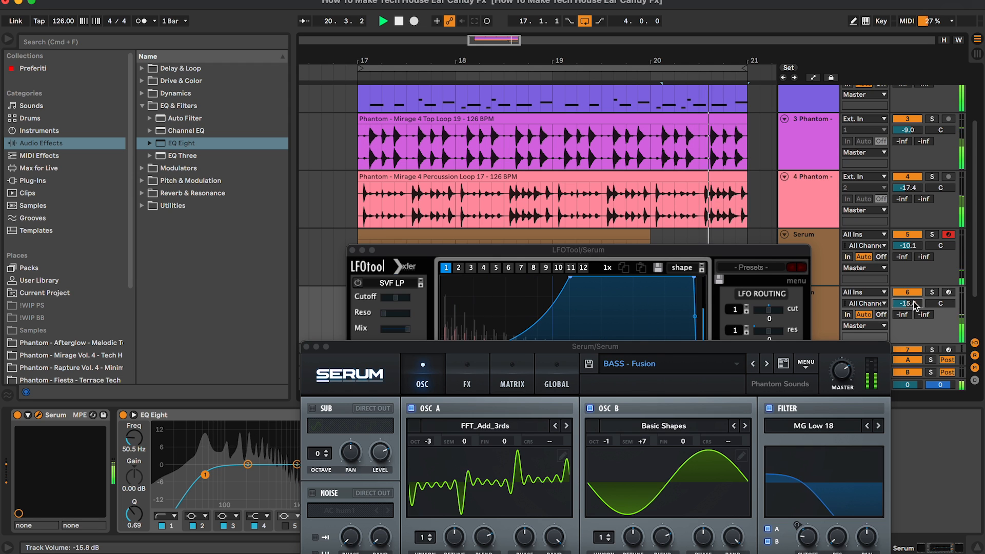
# Step: Step through Serum presets past the BASS bank and settle on CHORD - Bridges
pyautogui.click(726, 372)
pyautogui.moveTo(708, 510)
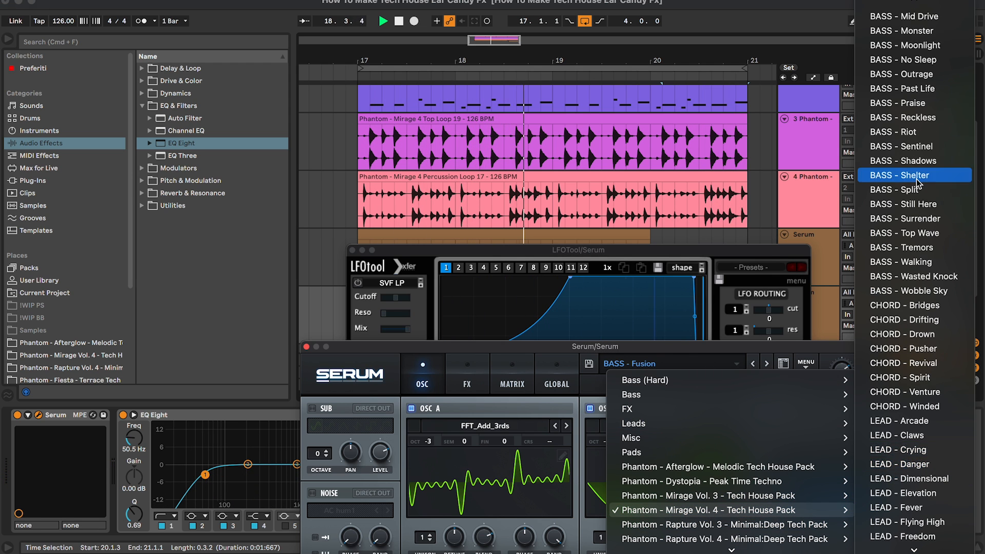
pyautogui.click(826, 368)
pyautogui.click(753, 363)
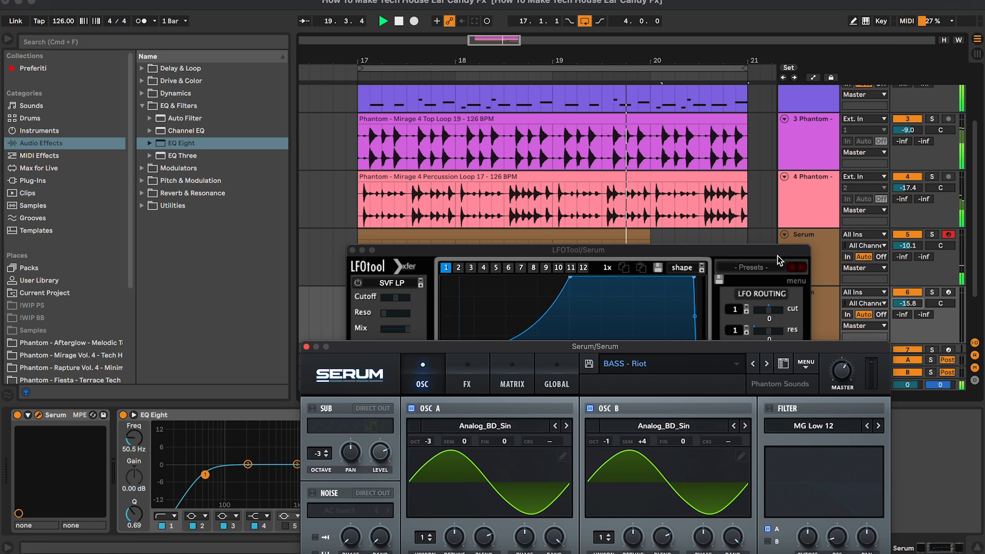
pyautogui.click(765, 363)
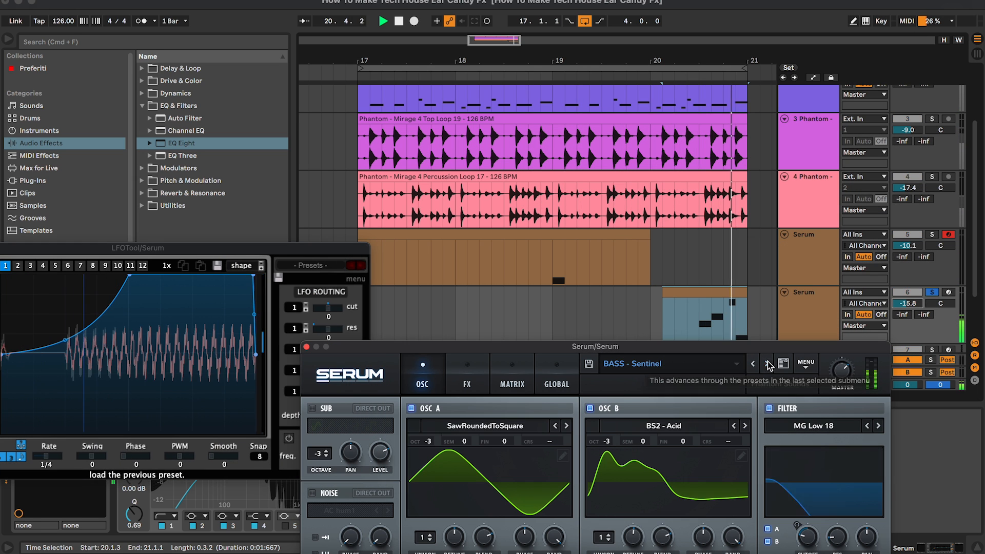
pyautogui.click(765, 364)
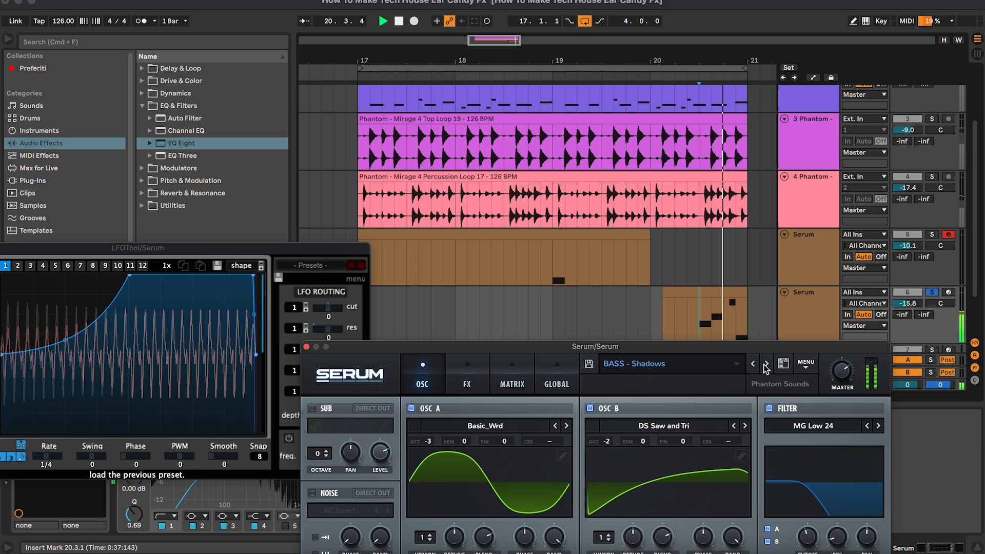
pyautogui.click(765, 363)
pyautogui.click(765, 365)
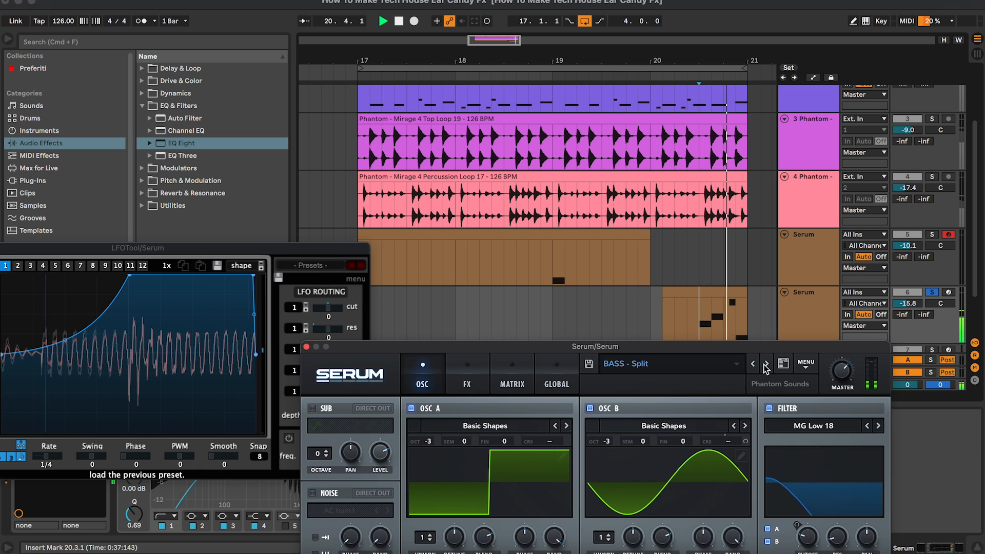
pyautogui.click(765, 365)
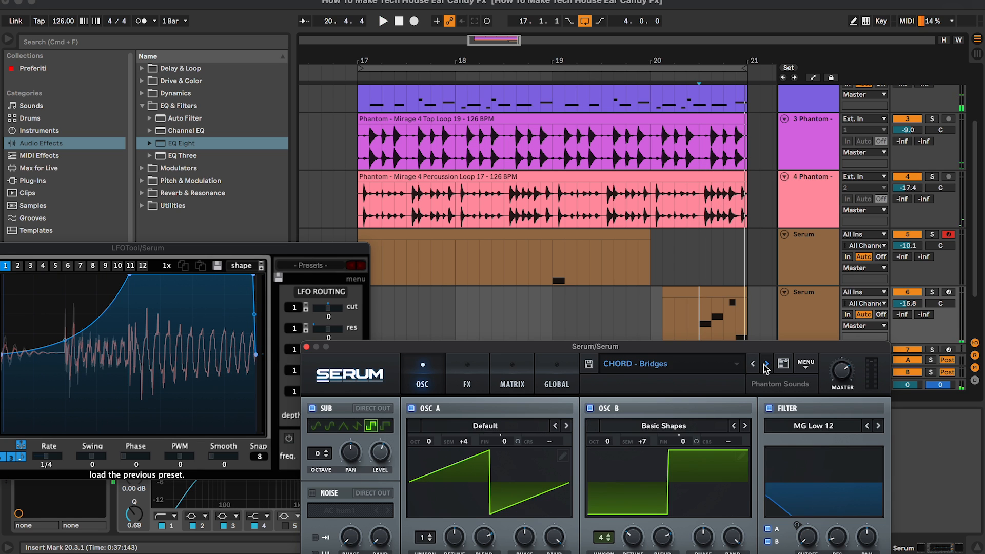
pyautogui.click(765, 365)
pyautogui.click(755, 365)
pyautogui.click(755, 365)
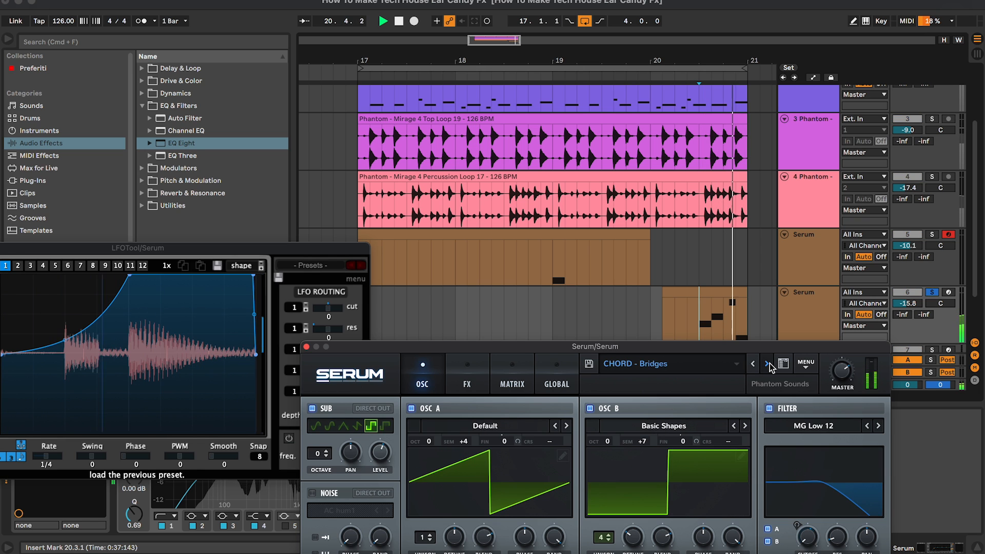
pyautogui.click(770, 363)
pyautogui.click(753, 365)
pyautogui.click(427, 251)
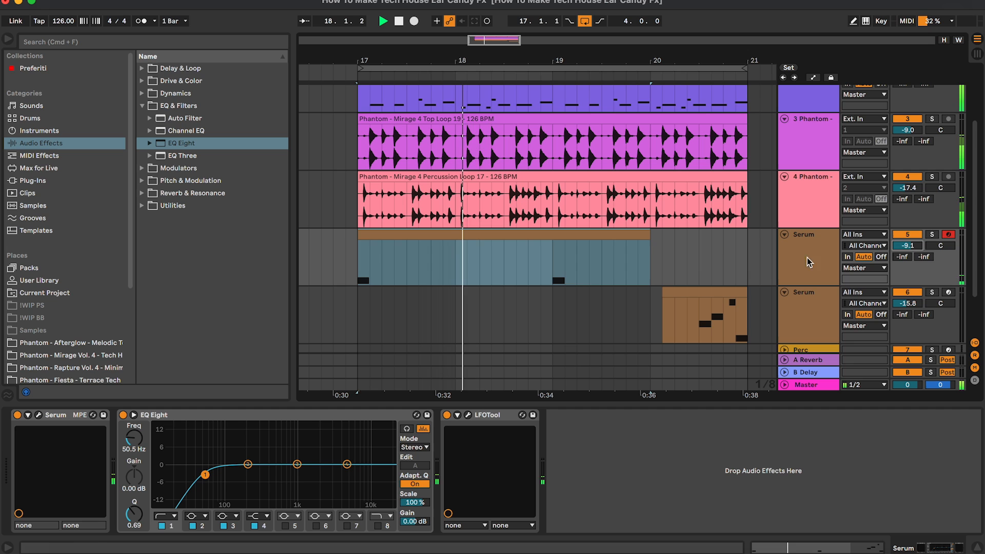
# Step: Close the LFOTool and Serum plugin windows and hide the Detail View to reveal Perc, Snare and Vox tracks
pyautogui.click(693, 264)
pyautogui.click(808, 254)
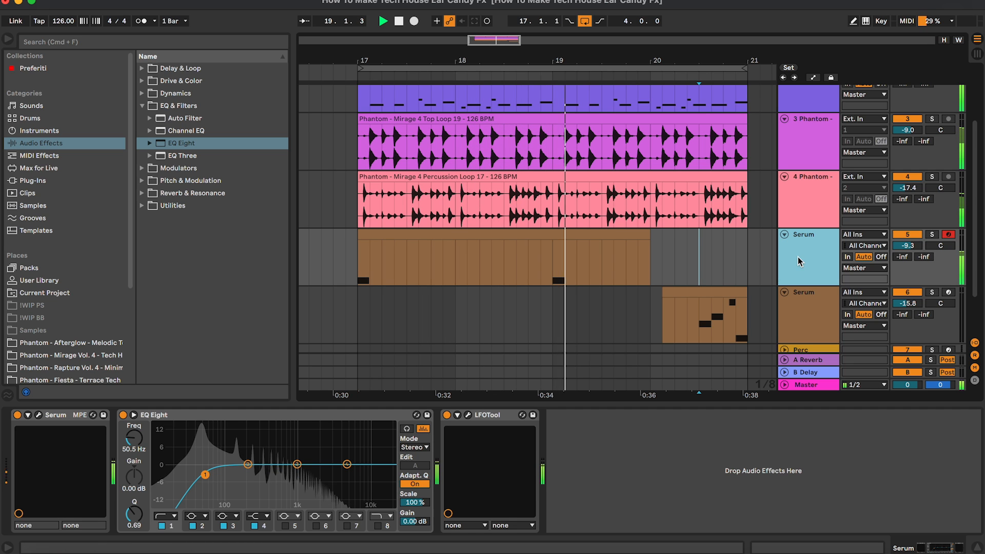
pyautogui.click(468, 414)
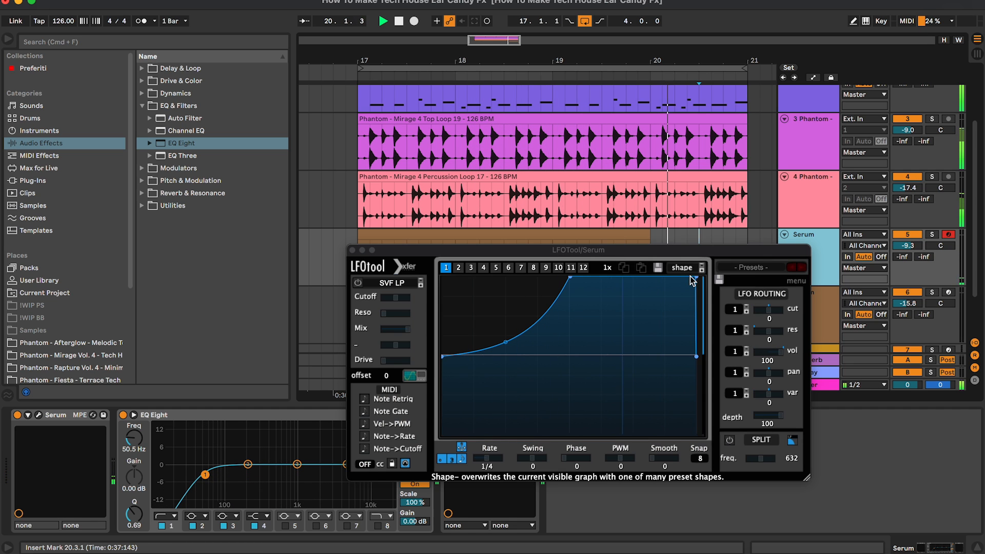
pyautogui.click(693, 278)
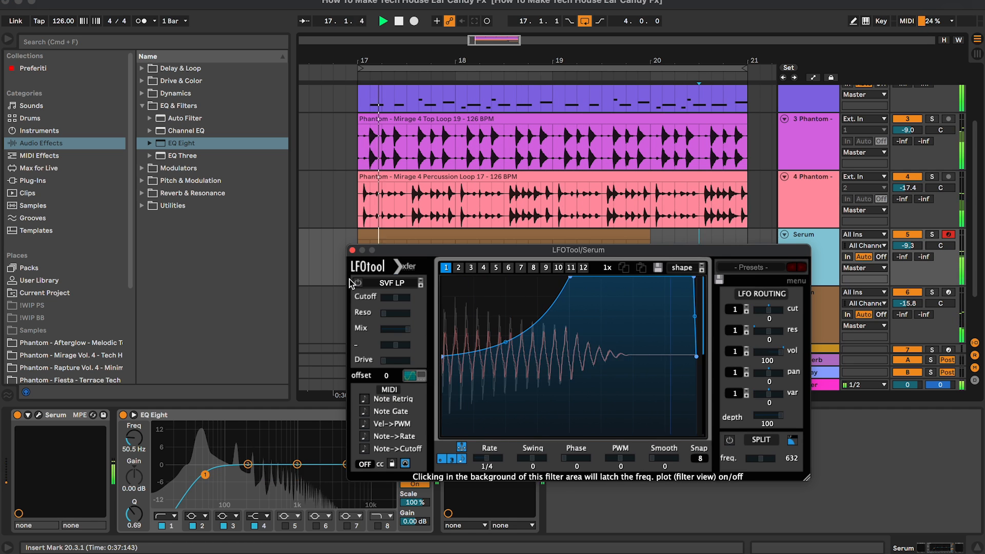
pyautogui.click(352, 250)
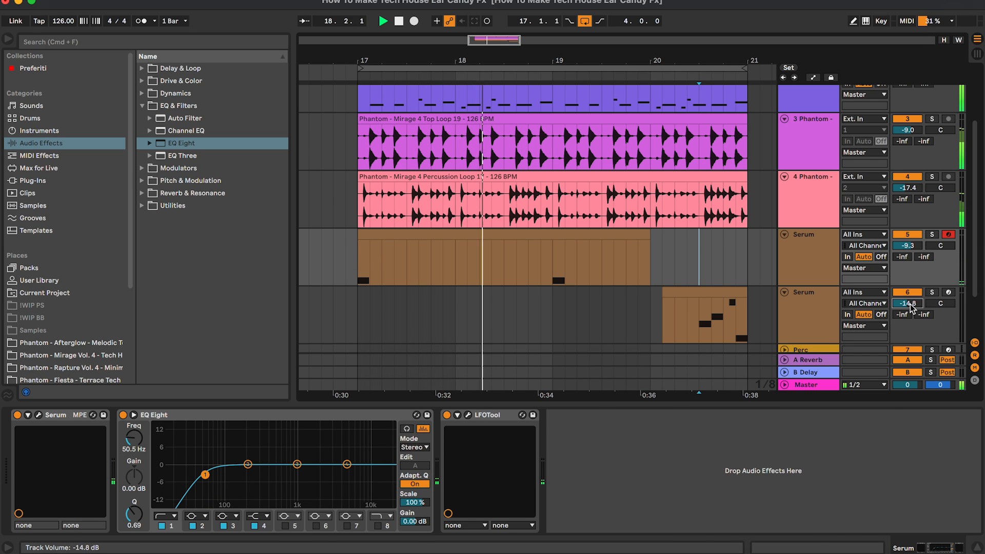
pyautogui.press('super+alt+p')
pyautogui.click(822, 321)
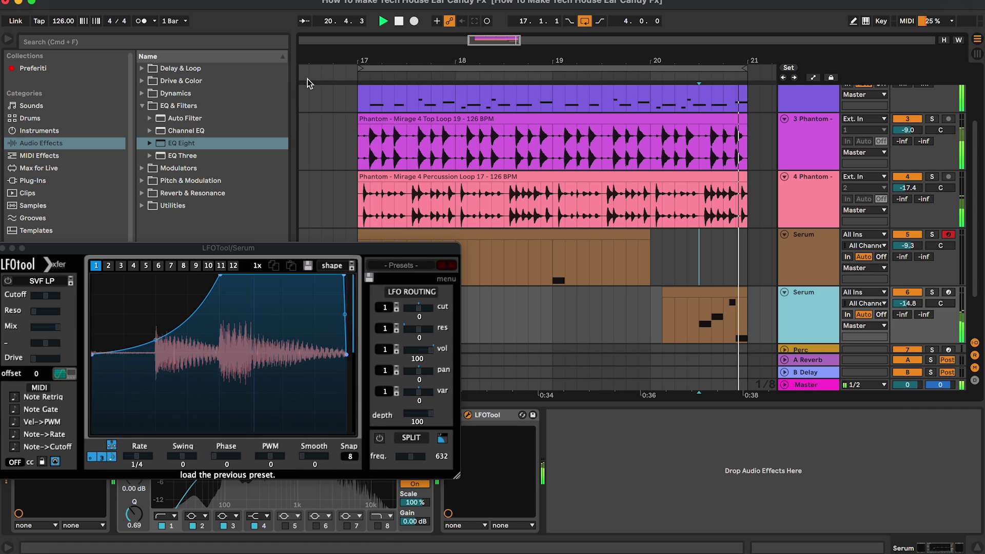
pyautogui.click(27, 258)
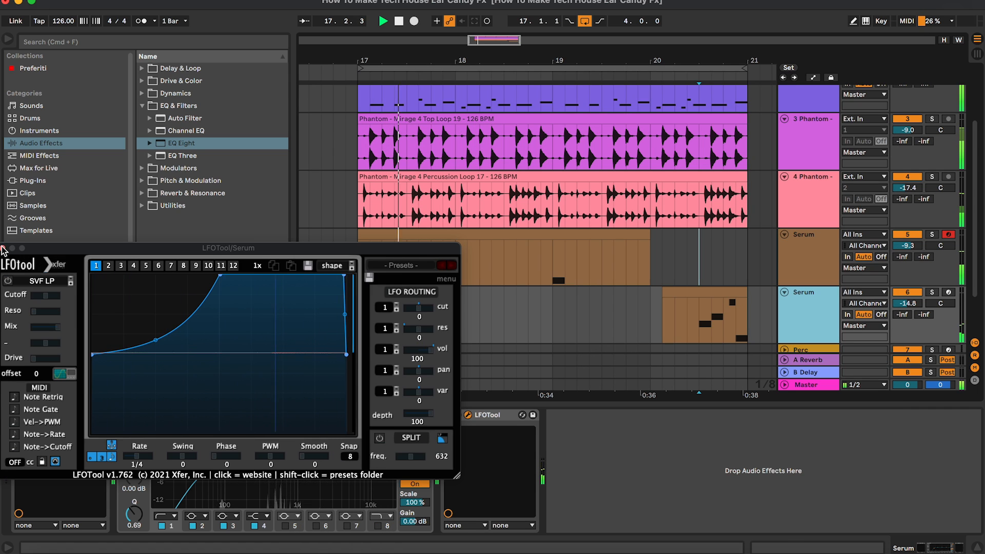
pyautogui.click(7, 248)
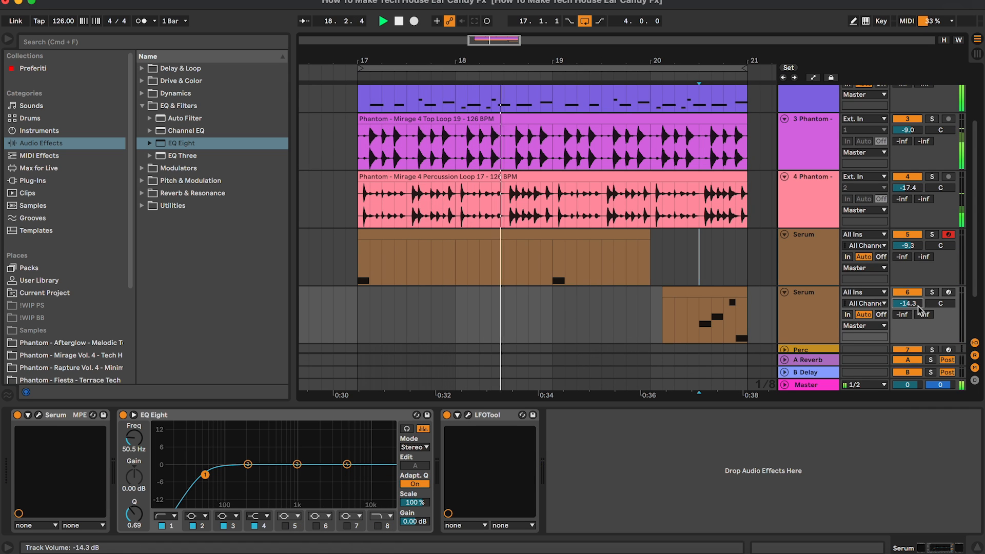
pyautogui.hotkey('ctrl', 'alt', 'l')
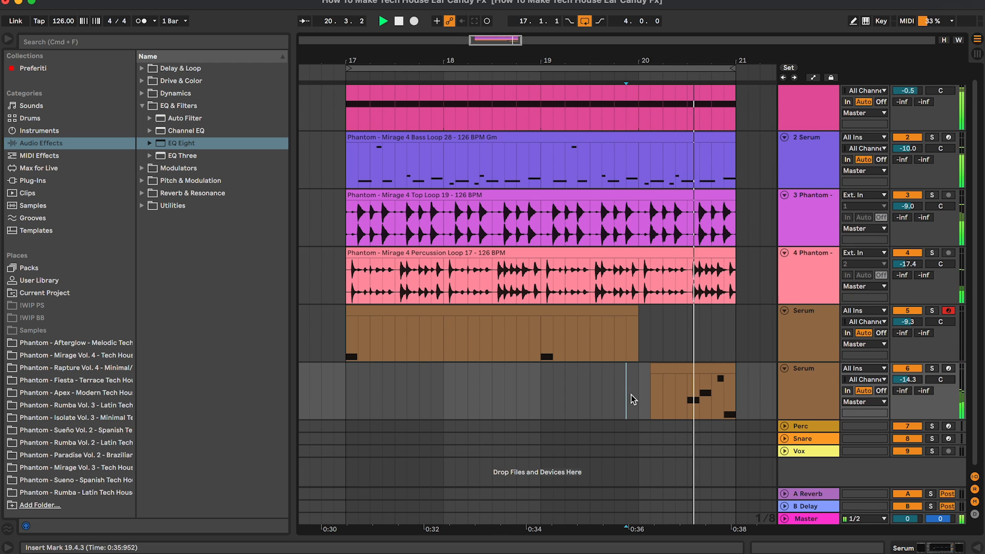
# Step: Stop playback, select both Serum tracks and fold them to single rows
pyautogui.click(820, 400)
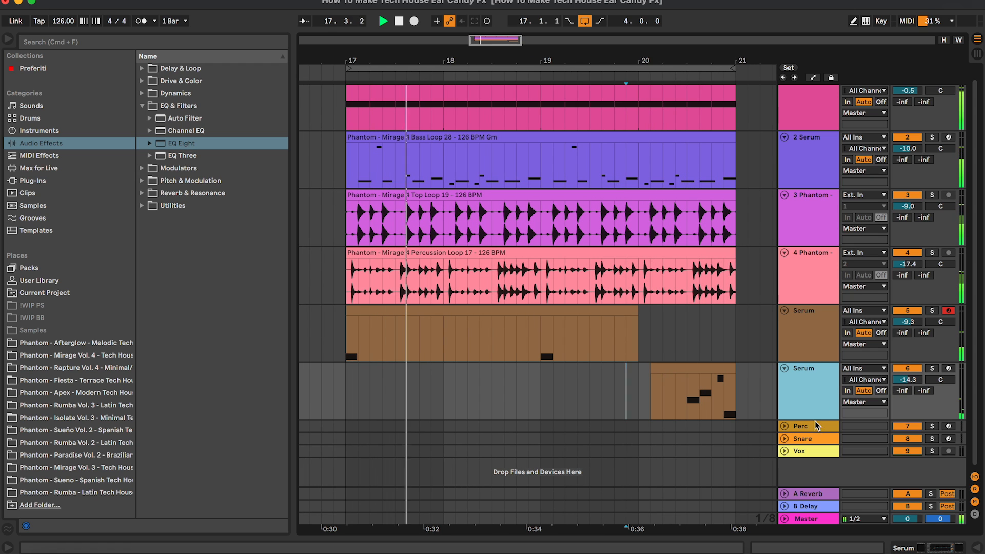
pyautogui.press('space')
pyautogui.keyDown('shift'); pyautogui.click(821, 325); pyautogui.keyUp('shift')
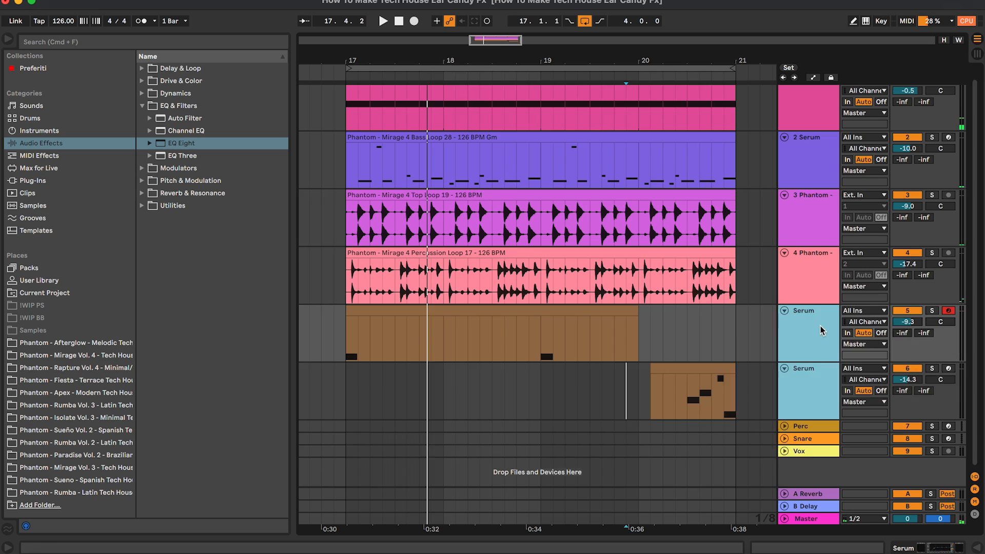
pyautogui.press('Left')
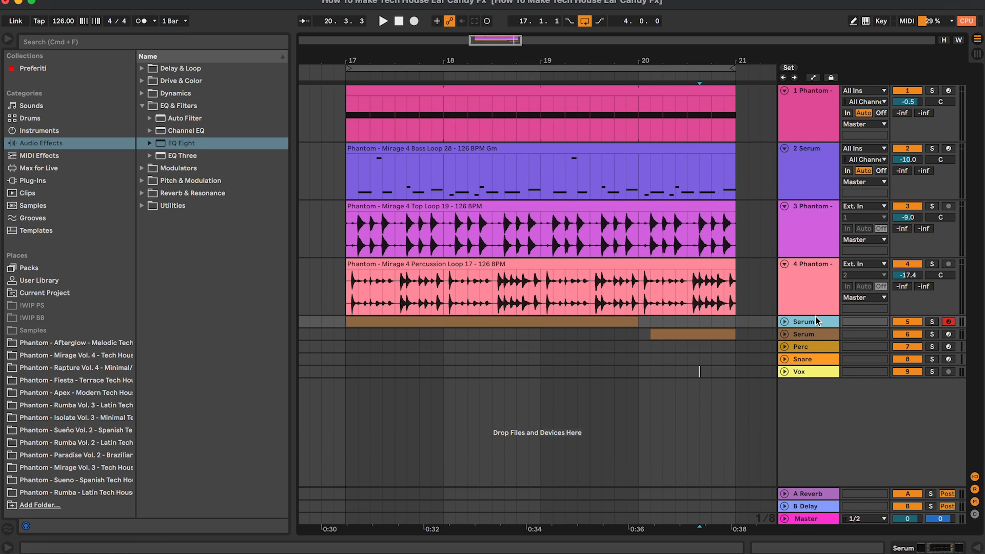
# Step: Unfold the Perc track and the two Serum tracks in the arrangement
pyautogui.click(802, 349)
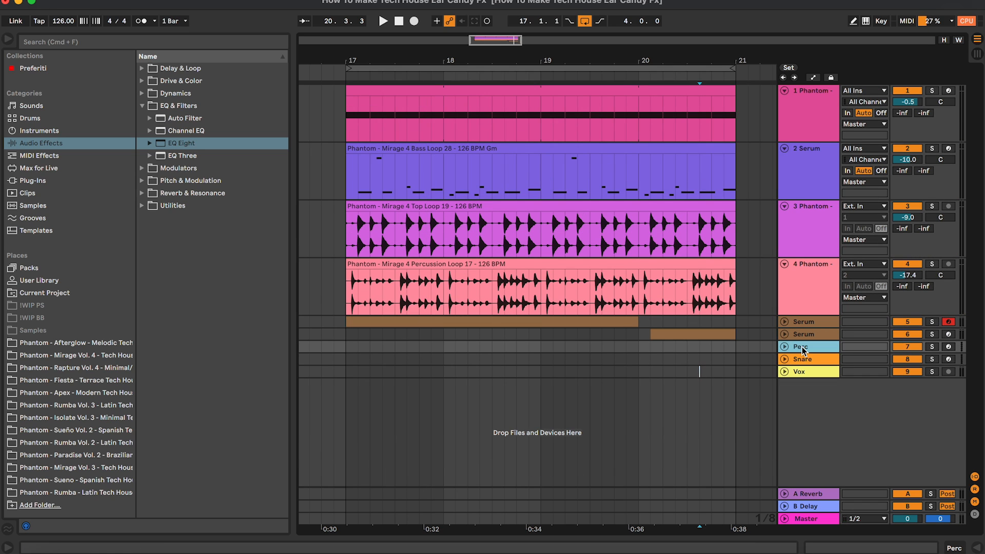
pyautogui.press('Right')
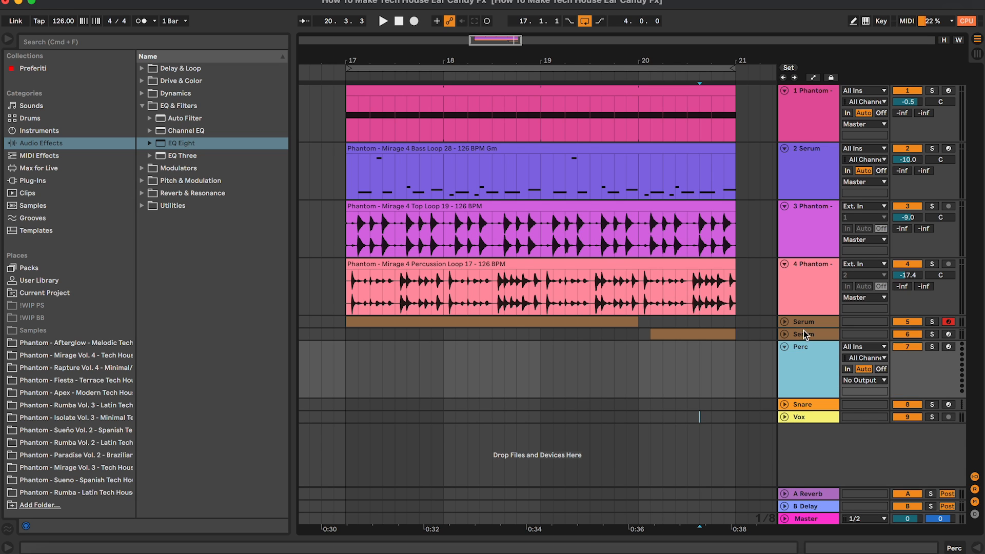
pyautogui.click(803, 331)
pyautogui.press('Right')
pyautogui.press('Up')
pyautogui.press('Right')
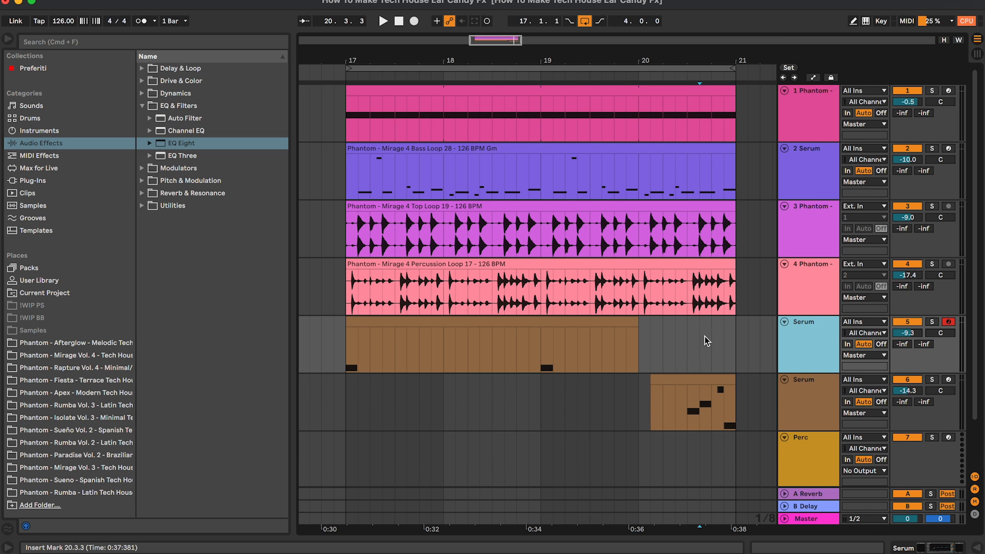
# Step: Try time selections in bars 19–20 on Serum, refold it, and show Perc's empty device area
pyautogui.moveTo(696, 335); pyautogui.dragTo(713, 353)
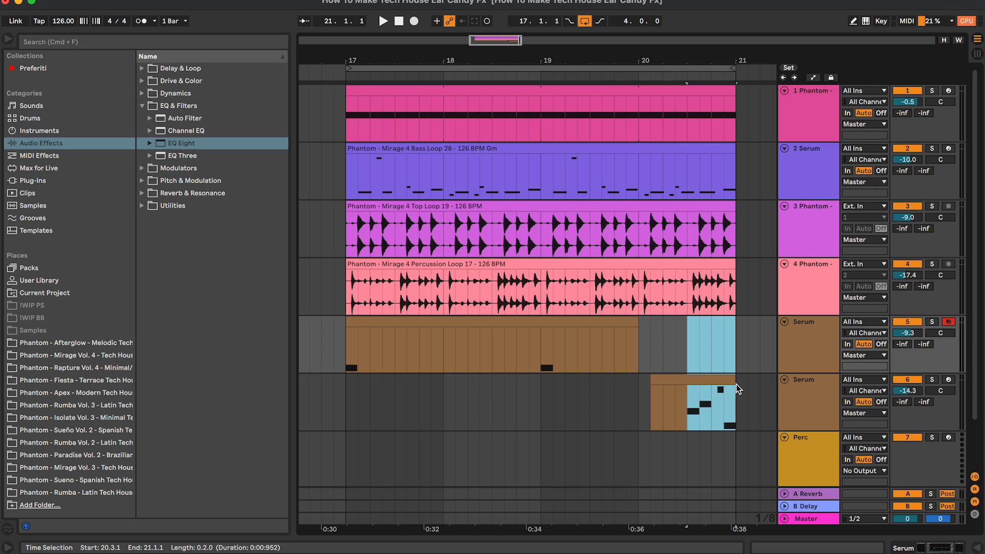
pyautogui.moveTo(736, 384)
pyautogui.mouseDown()
pyautogui.moveTo(680, 343)
pyautogui.moveTo(683, 350)
pyautogui.mouseUp()
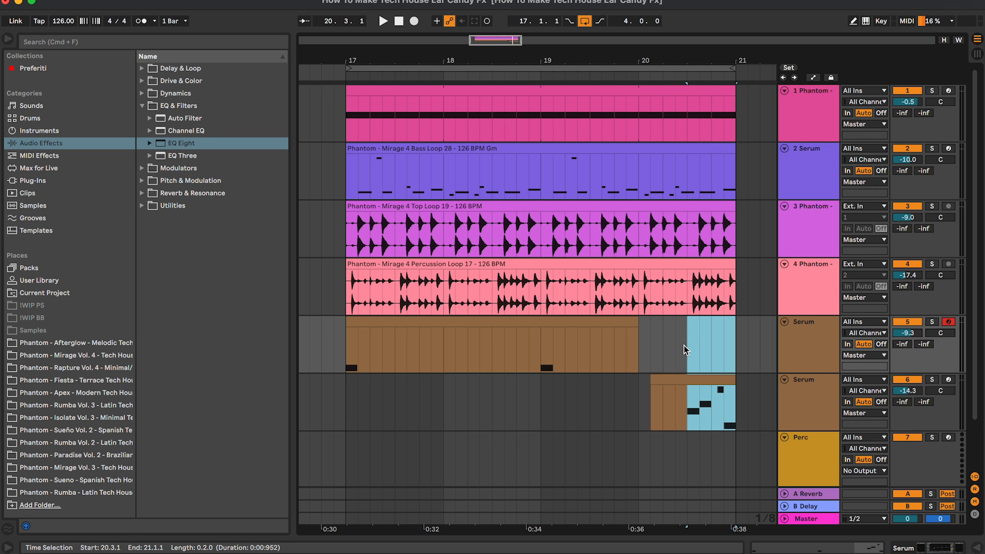
pyautogui.moveTo(540, 344); pyautogui.dragTo(558, 346)
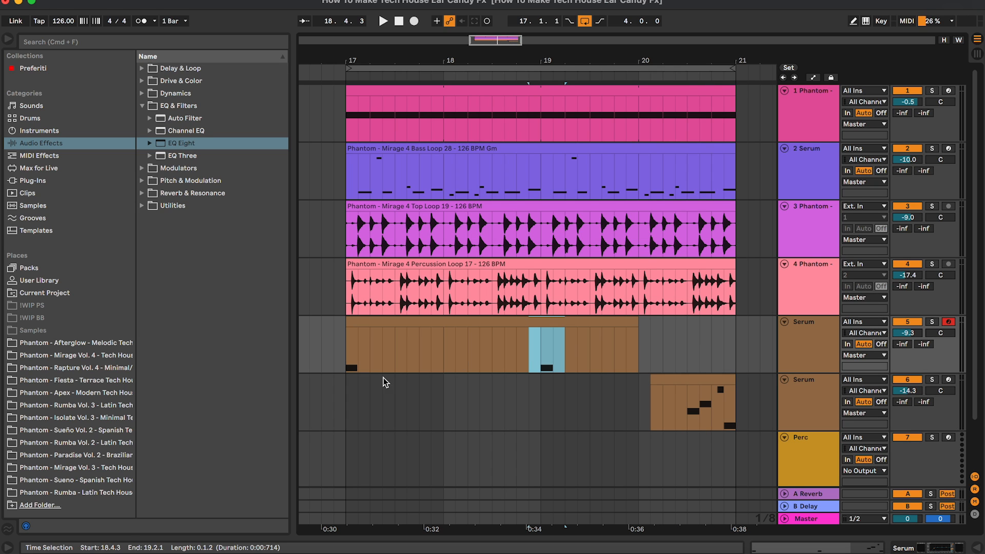
pyautogui.click(353, 351)
pyautogui.click(806, 383)
pyautogui.doubleClick(815, 356)
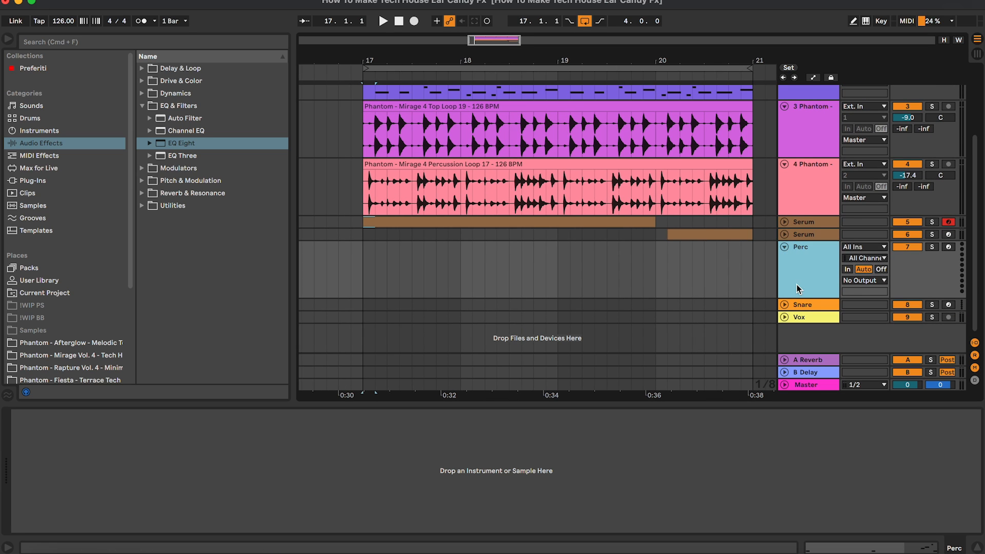
# Step: Load a Drum Rack onto Perc and browse to the Mirage Vol. 4 Percussion one-shots
pyautogui.click(108, 130)
pyautogui.click(193, 105)
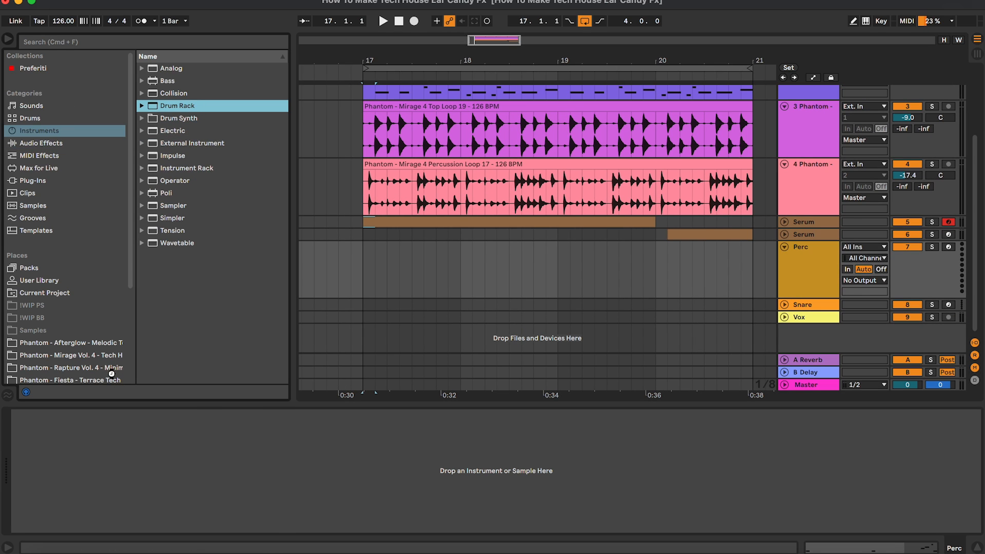
pyautogui.click(100, 356)
pyautogui.click(212, 119)
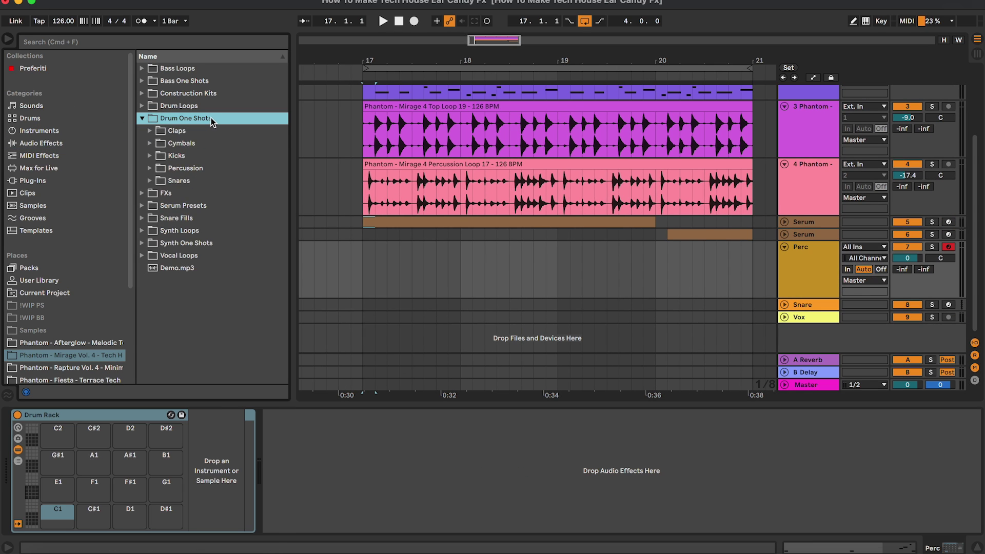
pyautogui.click(196, 171)
# Step: Fill the Drum Rack with Percussion 1–30 and create an empty MIDI clip over bars 17–21
pyautogui.click(216, 183)
pyautogui.scroll(-5, 219, 269)
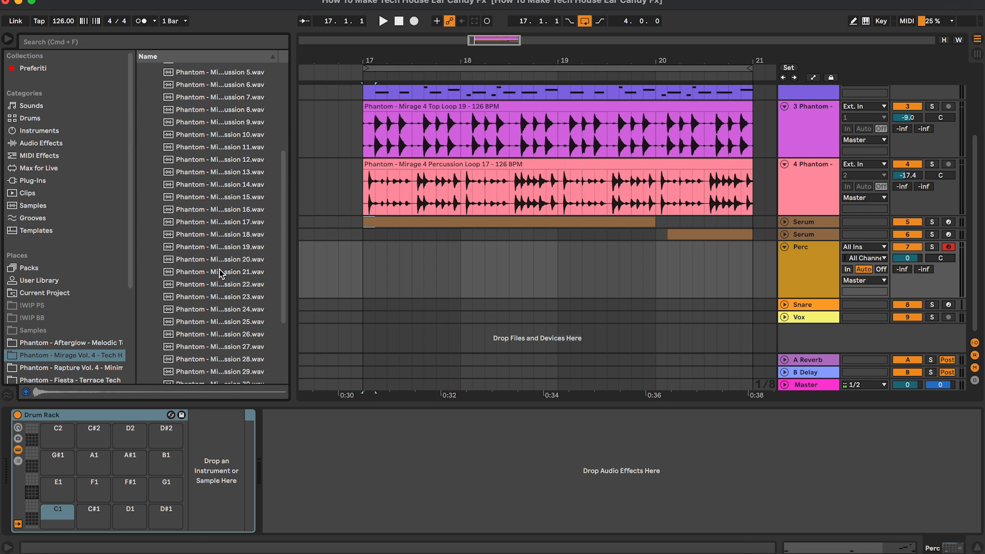
pyautogui.keyDown('shift'); pyautogui.click(219, 269); pyautogui.keyUp('shift')
pyautogui.moveTo(219, 269); pyautogui.dragTo(93, 470)
pyautogui.moveTo(752, 262); pyautogui.dragTo(363, 261)
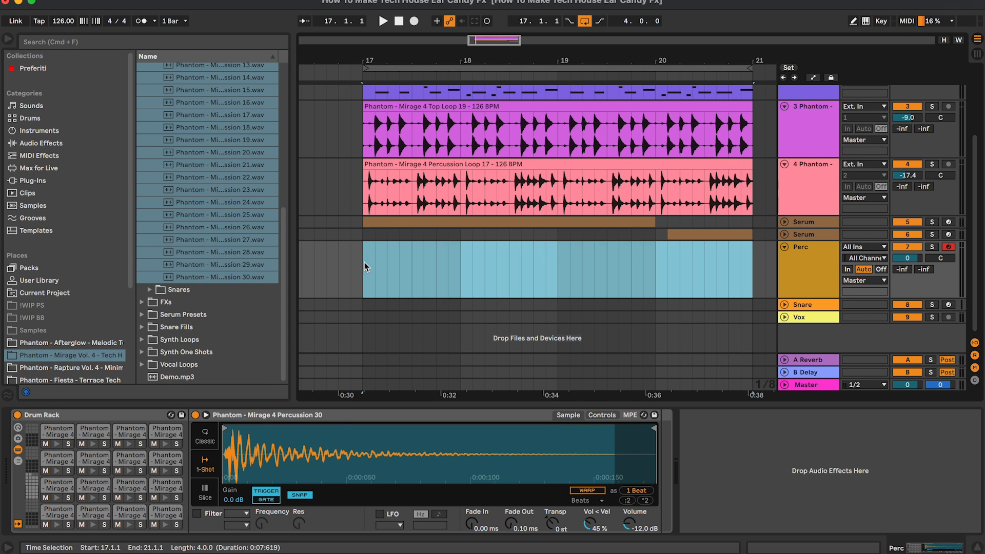
pyautogui.press('super+shift+m')
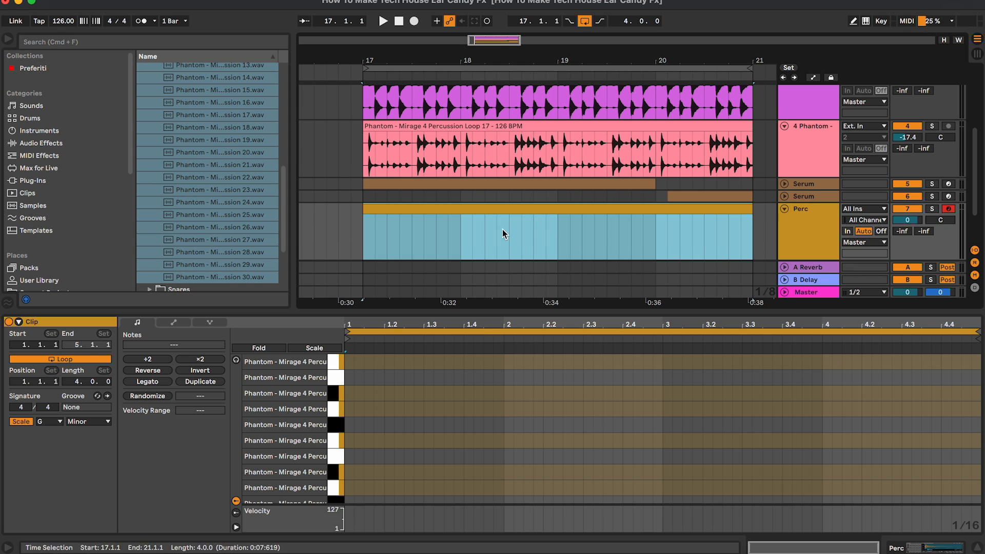
# Step: During playback, draw C3, two B2 and an E3 percussion hits around beat 2.4–3
pyautogui.click(502, 229)
pyautogui.press('space')
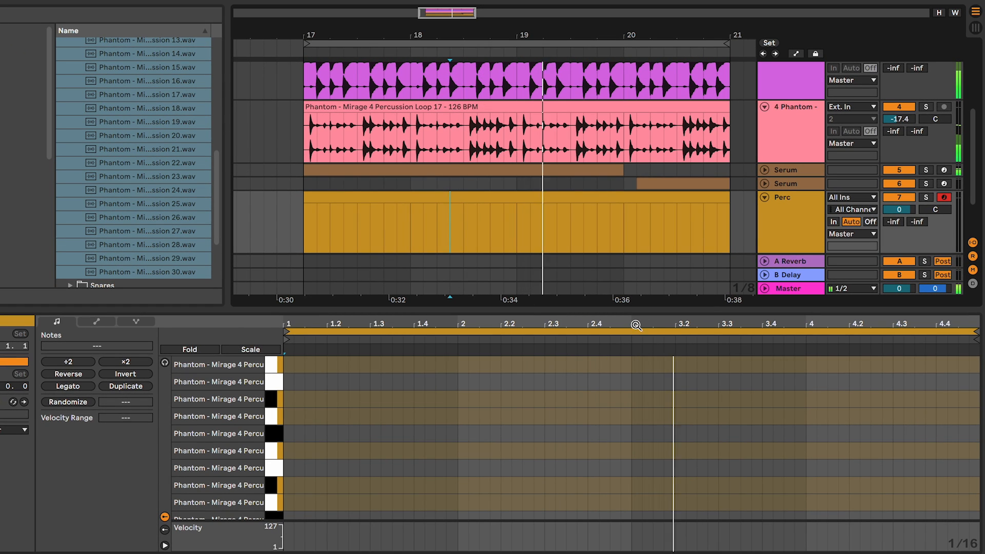
pyautogui.moveTo(637, 325); pyautogui.dragTo(570, 472)
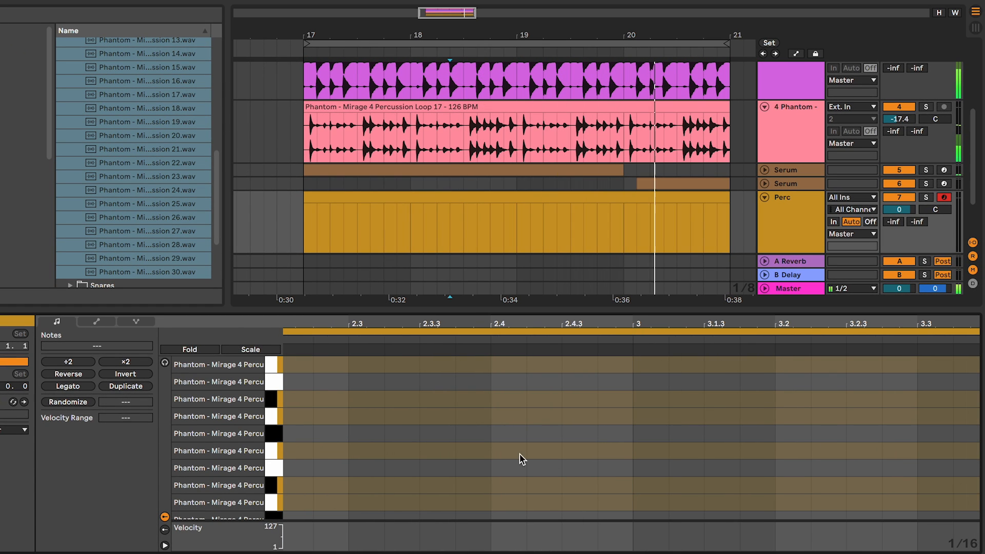
pyautogui.doubleClick(501, 450)
pyautogui.click(543, 527)
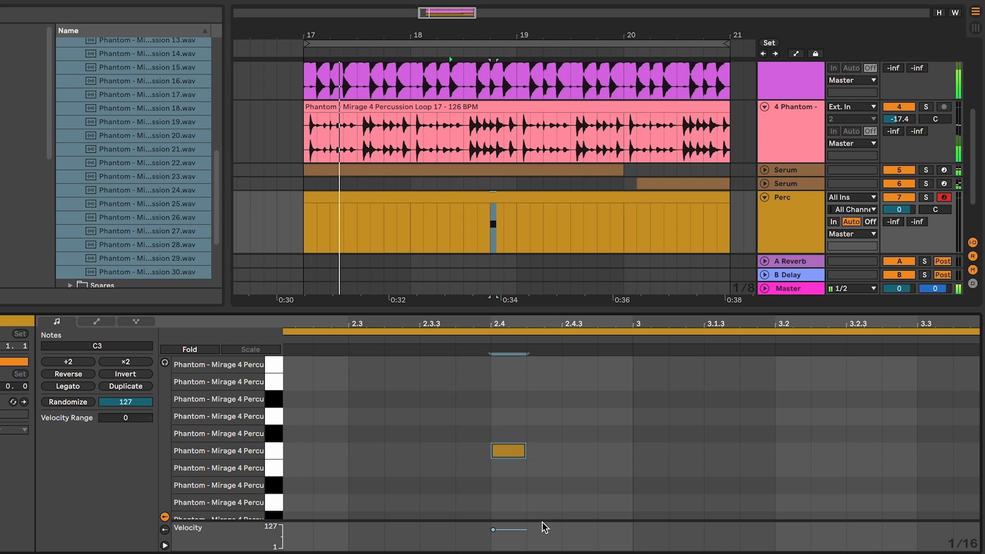
pyautogui.doubleClick(543, 468)
pyautogui.doubleClick(578, 468)
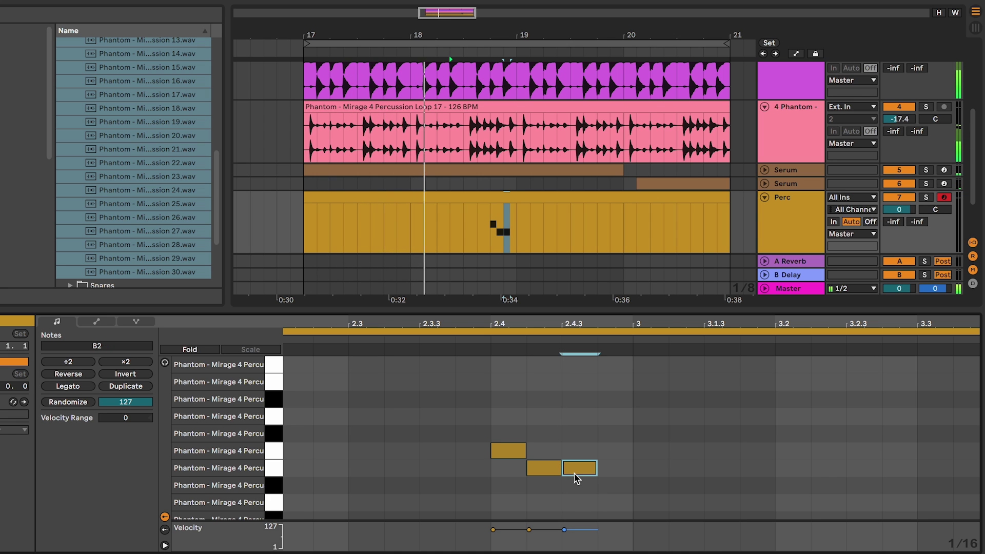
pyautogui.doubleClick(605, 383)
# Step: Lower Perc volume, delete the E3 hit, and add an F#2 hit near 2.4.4 instead
pyautogui.moveTo(894, 209); pyautogui.dragTo(891, 213)
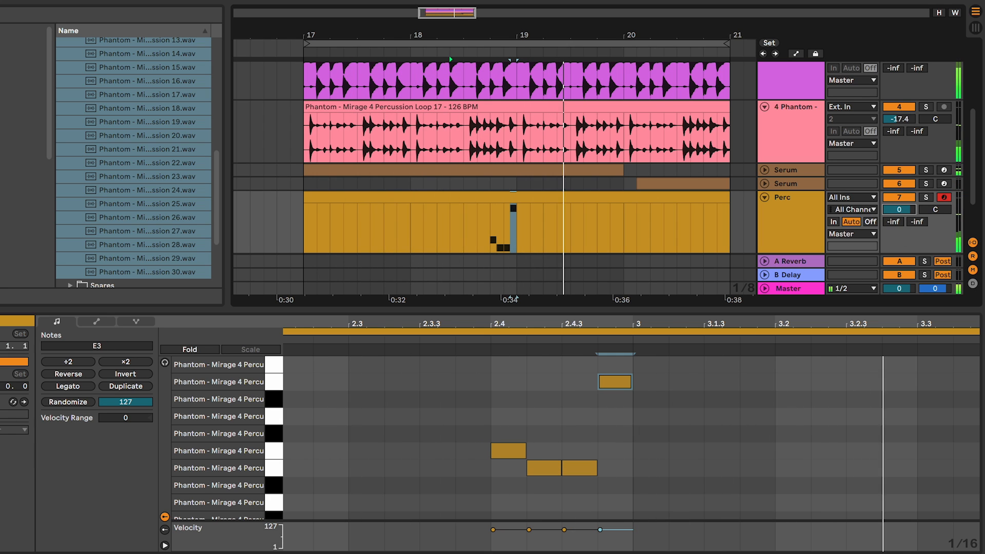
pyautogui.click(499, 228)
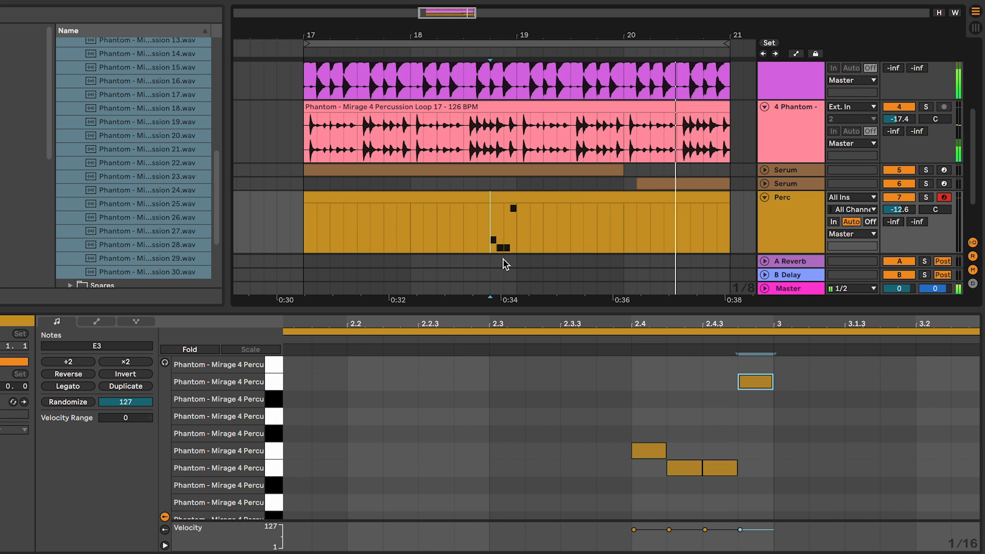
pyautogui.press('space')
pyautogui.press('Delete')
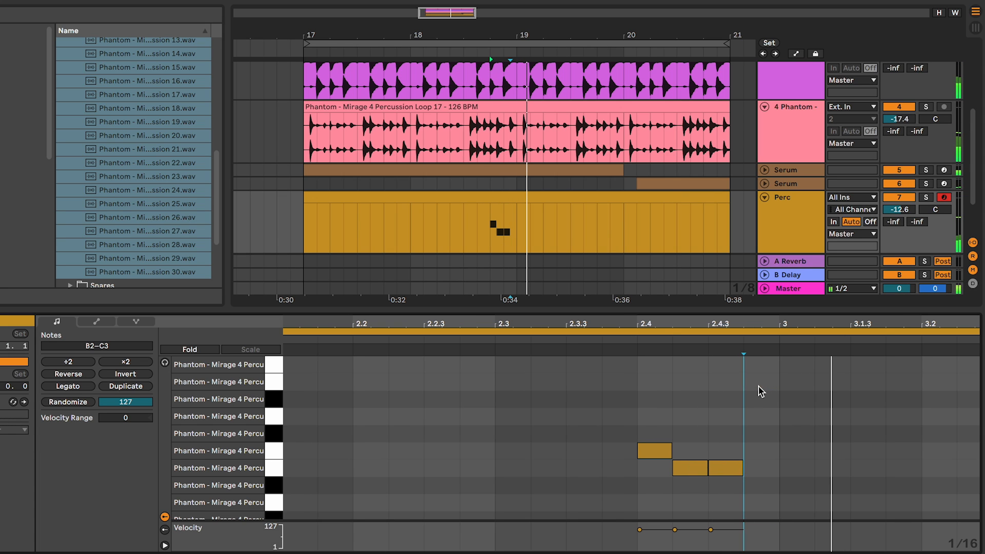
pyautogui.scroll(-3, 769, 508)
pyautogui.doubleClick(775, 476)
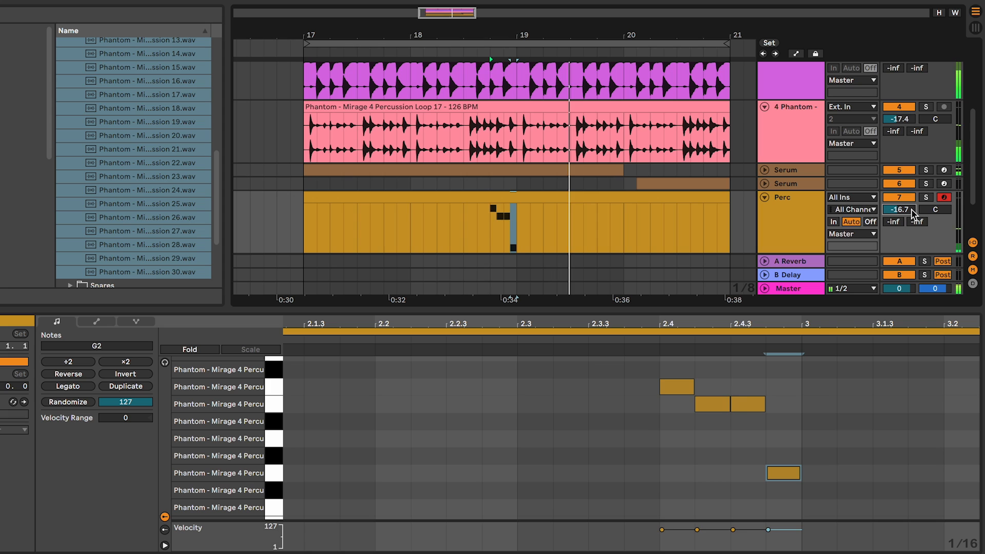
pyautogui.press('Down')
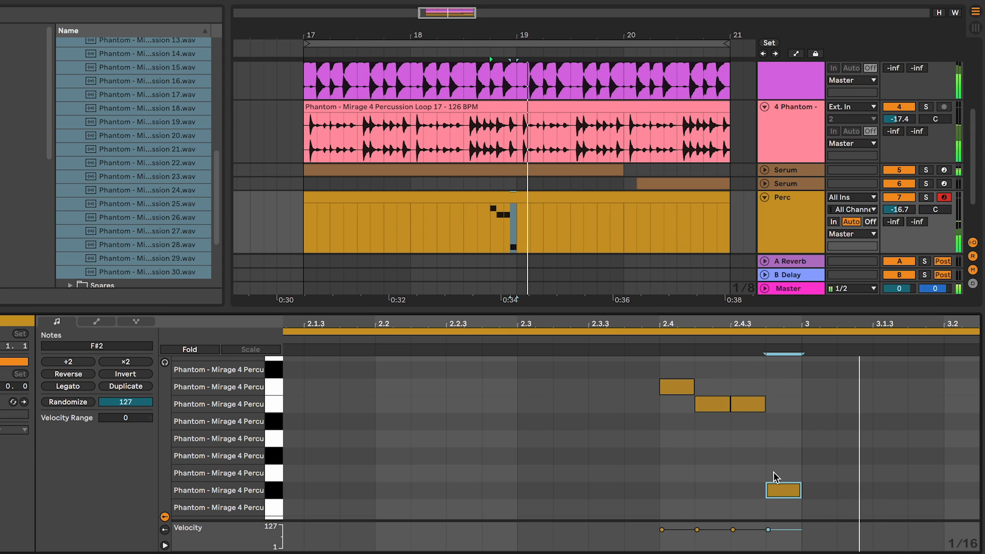
pyautogui.click(305, 217)
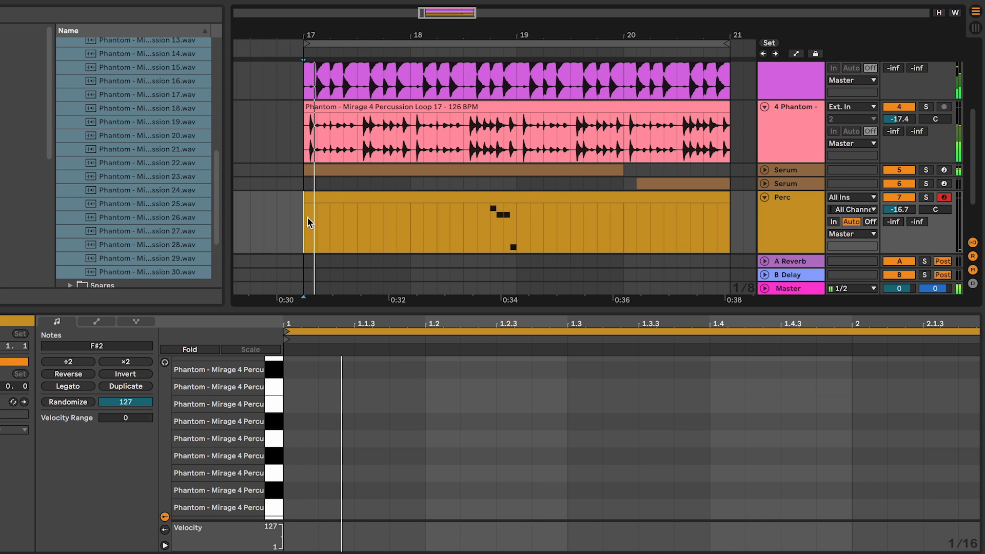
pyautogui.scroll(-1, 398, 236)
# Step: Review the Perc fill clip's notes and return to the Perc track's Drum Rack
pyautogui.click(806, 203)
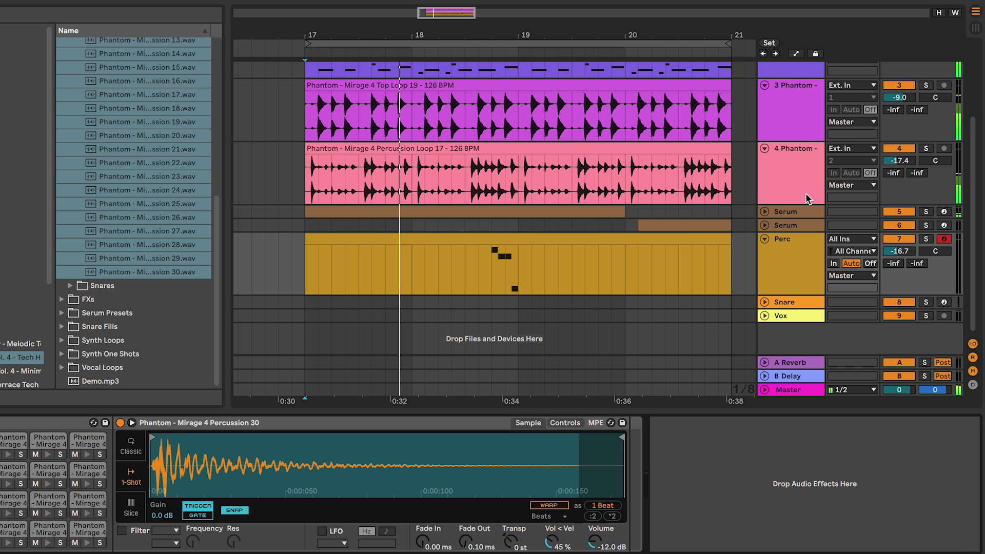
pyautogui.click(616, 243)
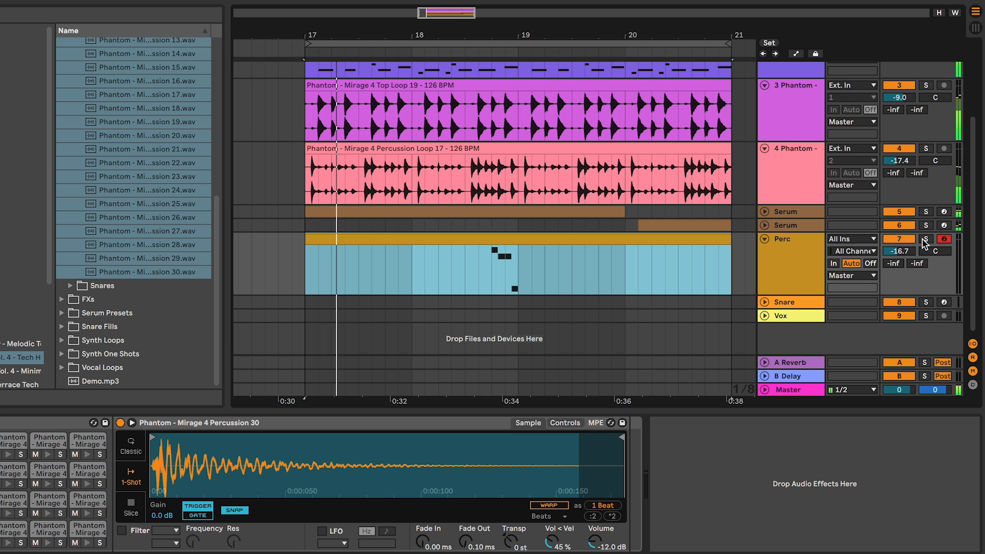
pyautogui.doubleClick(664, 239)
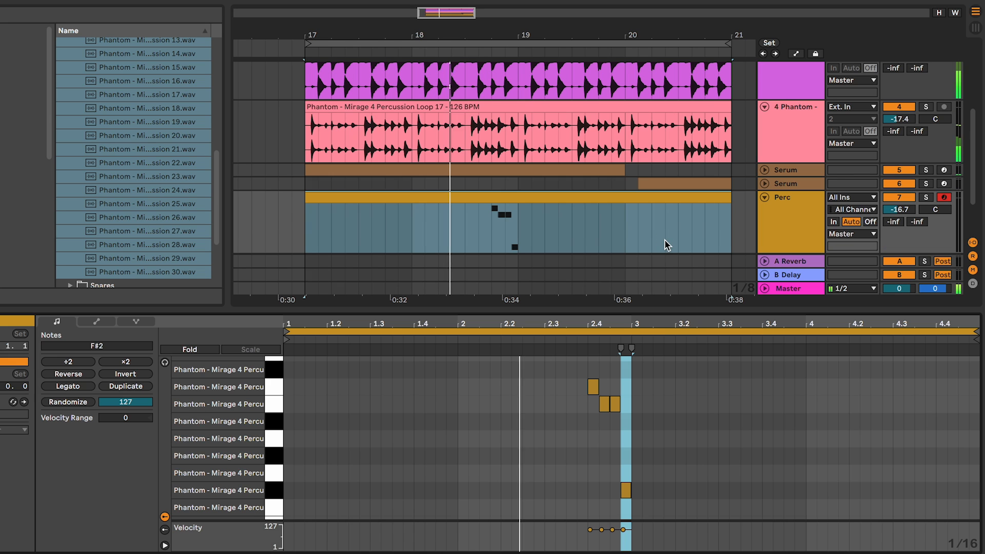
pyautogui.click(737, 409)
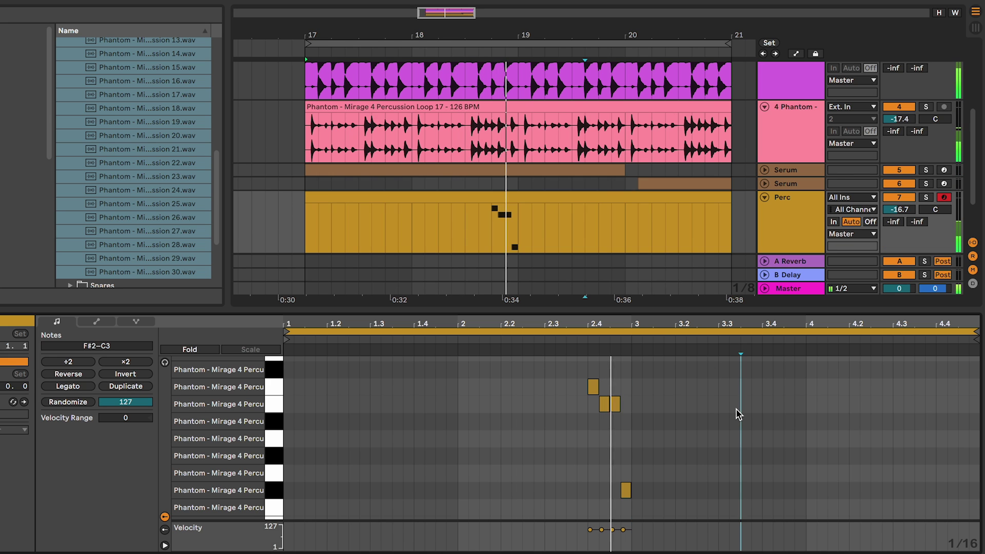
pyautogui.click(782, 213)
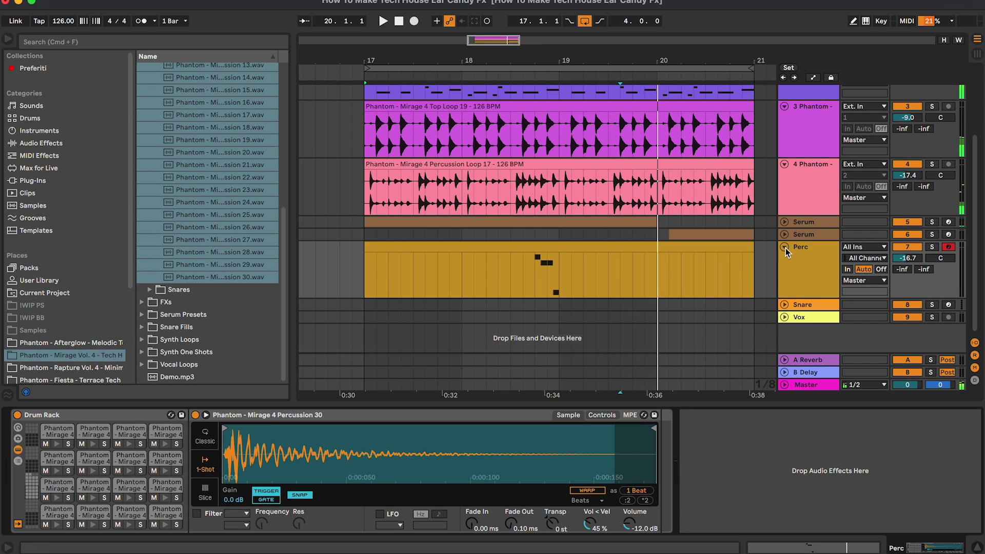
# Step: Fold Perc, select the Snare track and drop a Drum Rack onto it
pyautogui.click(784, 247)
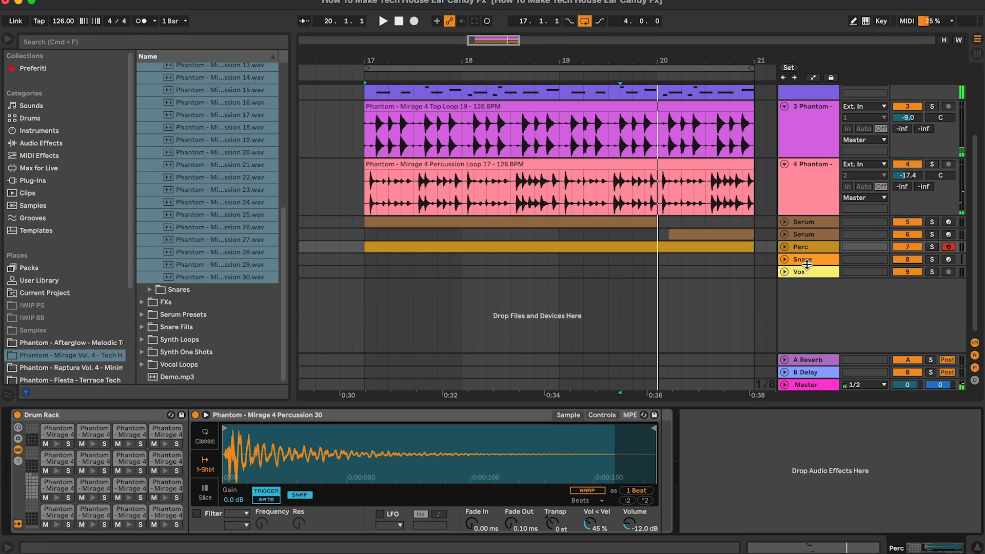
pyautogui.click(810, 262)
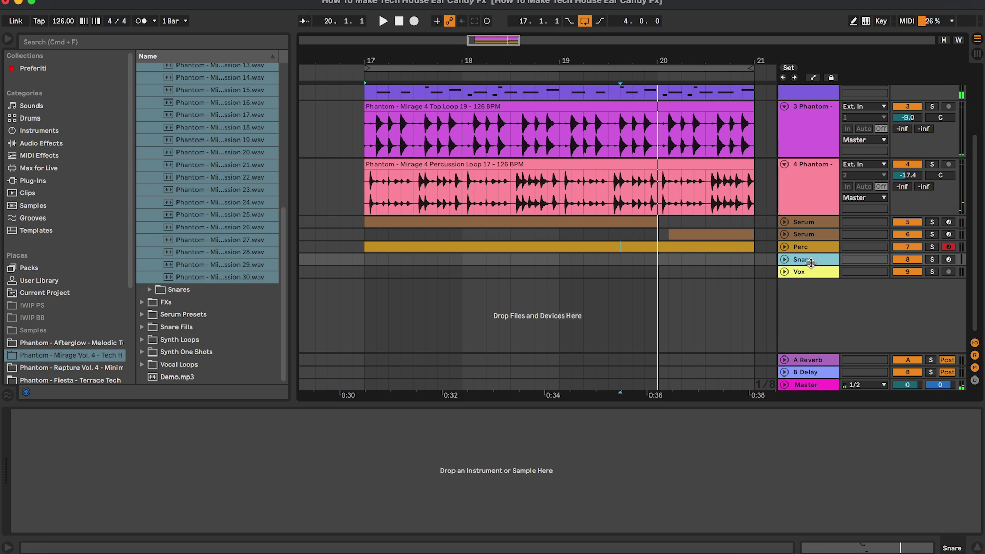
pyautogui.click(188, 291)
pyautogui.click(48, 134)
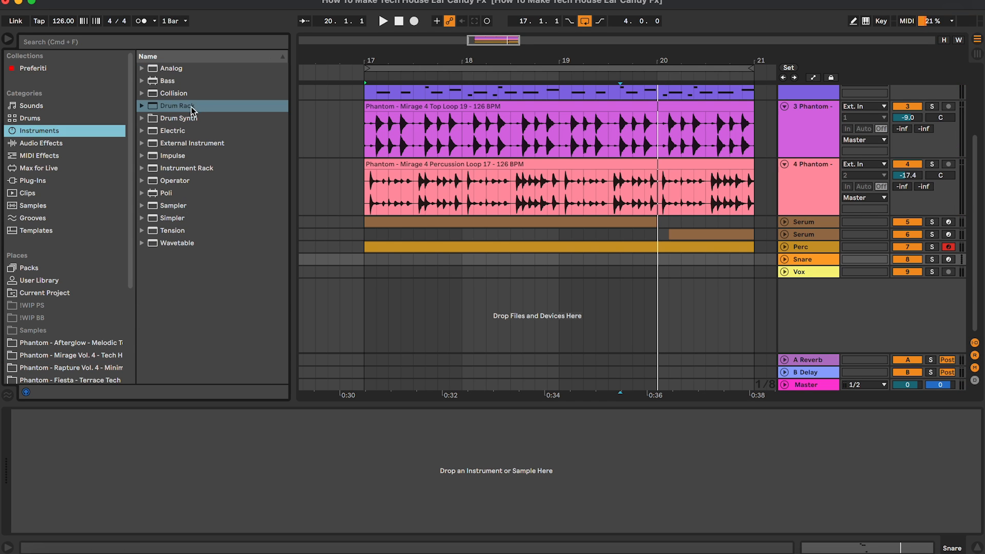
pyautogui.moveTo(177, 106); pyautogui.dragTo(228, 457)
# Step: Load Snare 1–20 onto the pads and create an empty MIDI clip over bars 17–21
pyautogui.click(93, 359)
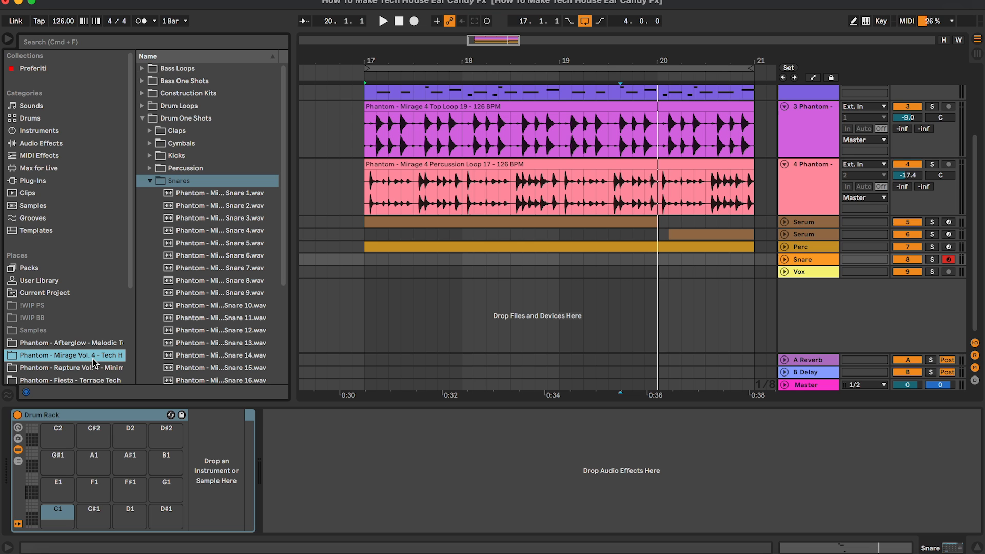
pyautogui.click(223, 193)
pyautogui.scroll(-5, 223, 269)
pyautogui.scroll(-1, 224, 308)
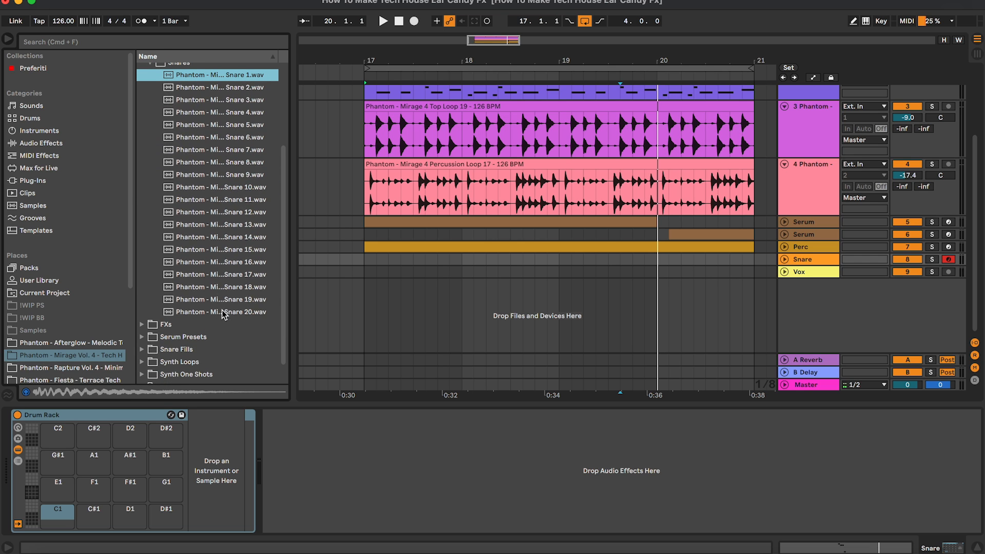
pyautogui.keyDown('shift'); pyautogui.click(219, 312); pyautogui.keyUp('shift')
pyautogui.moveTo(218, 313); pyautogui.dragTo(57, 509)
pyautogui.moveTo(367, 259); pyautogui.dragTo(752, 263)
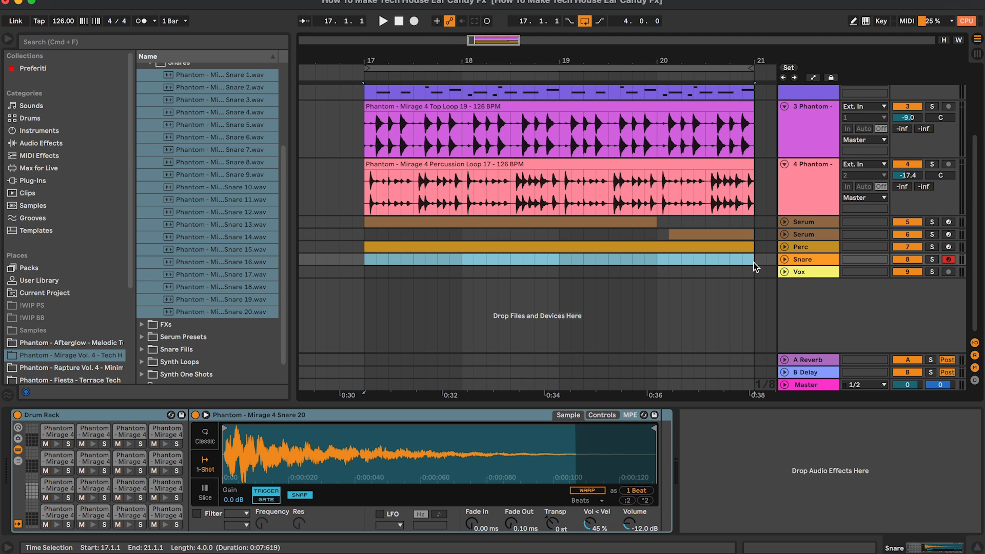
pyautogui.press('super+shift+m')
# Step: Draw two G#1 snare hits on beat 4.4, nudge them later, and lower Snare volume to -17 dB
pyautogui.click(785, 254)
pyautogui.click(730, 240)
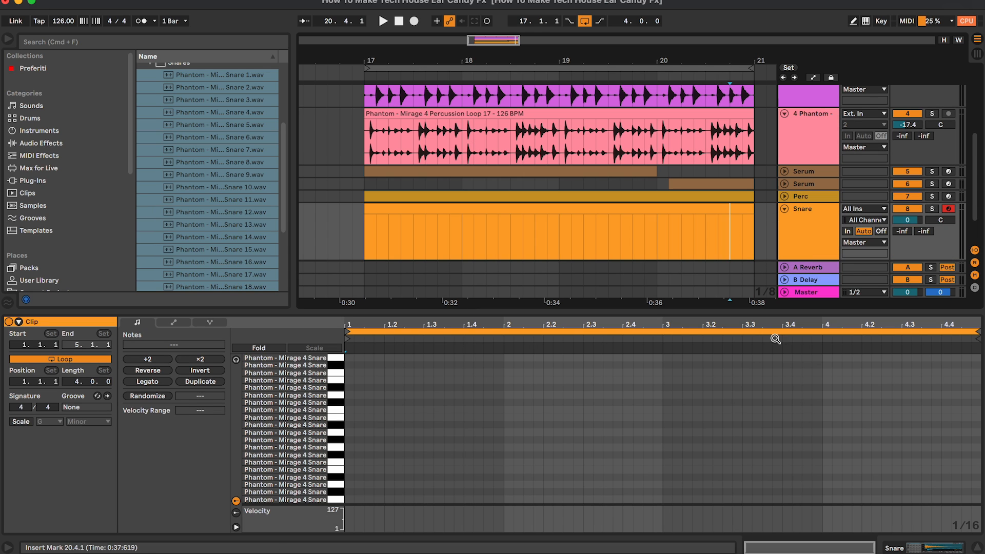
pyautogui.moveTo(943, 440); pyautogui.dragTo(958, 440)
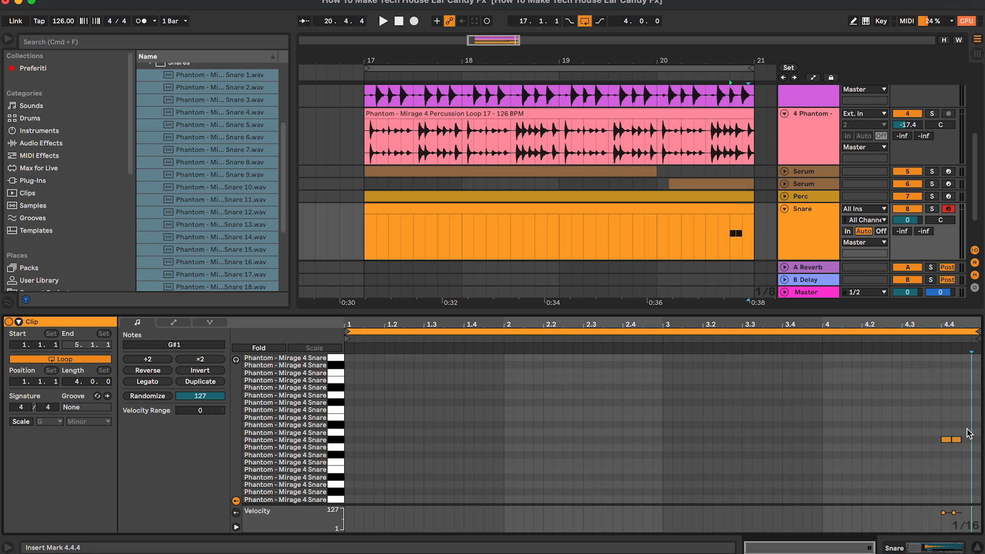
pyautogui.scroll(5, 699, 222)
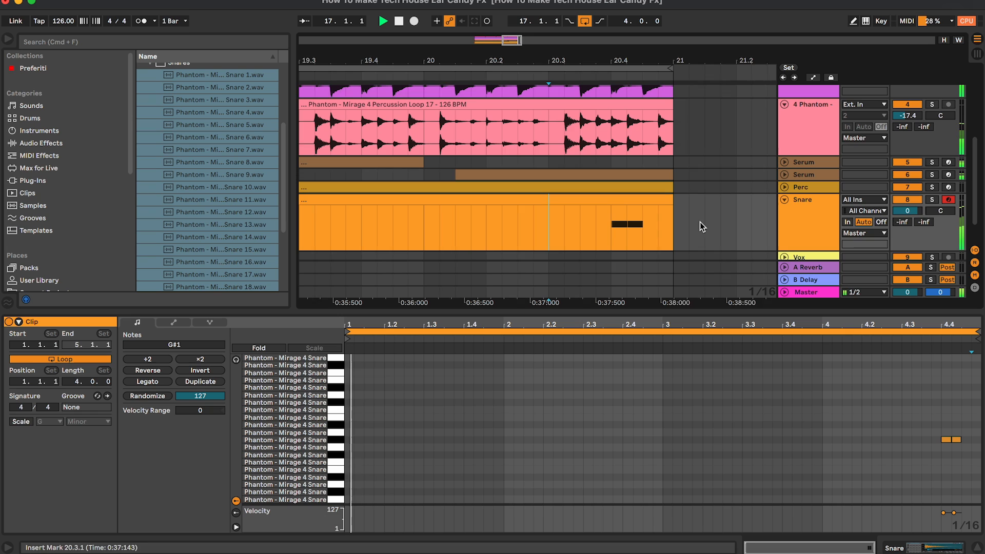
pyautogui.press('space')
pyautogui.moveTo(946, 439); pyautogui.dragTo(966, 439)
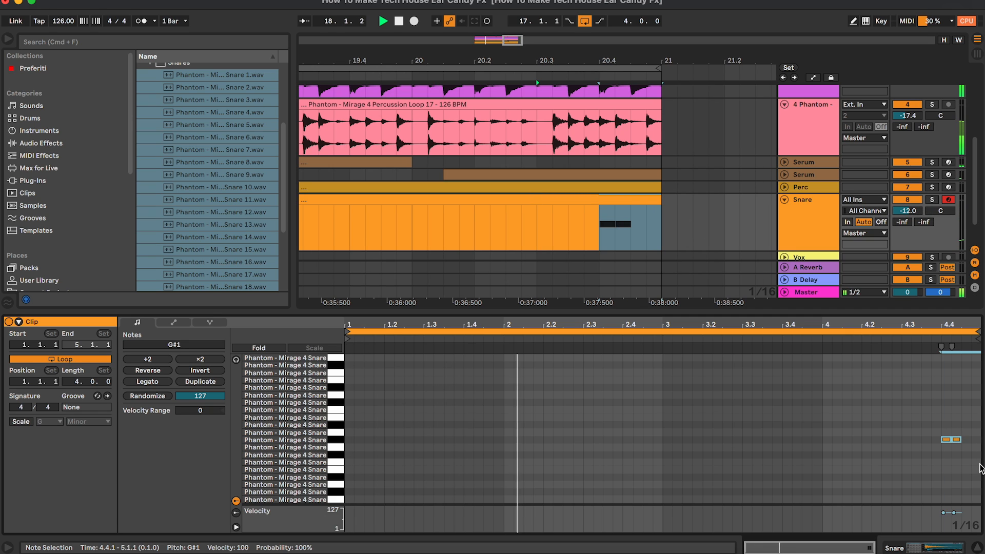
pyautogui.click(908, 210)
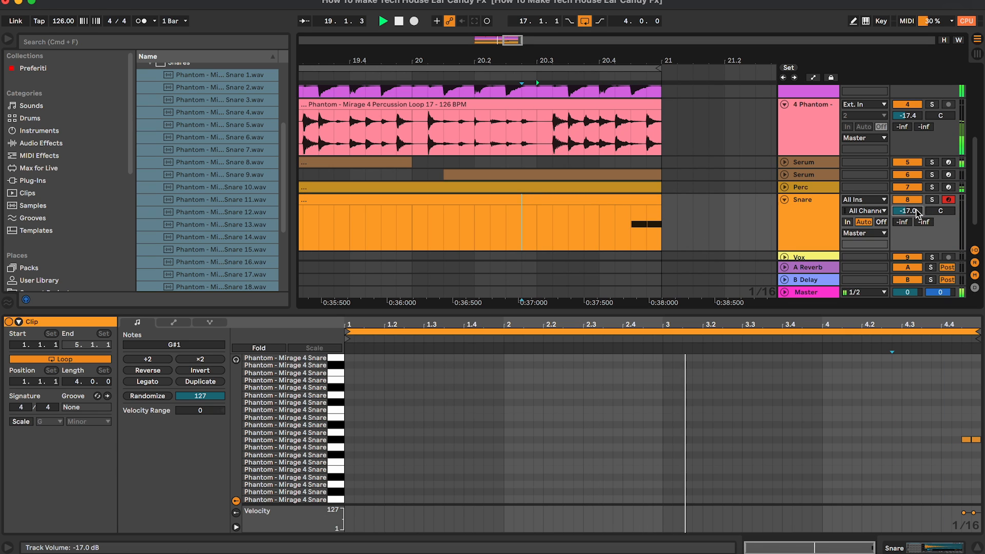
pyautogui.click(885, 188)
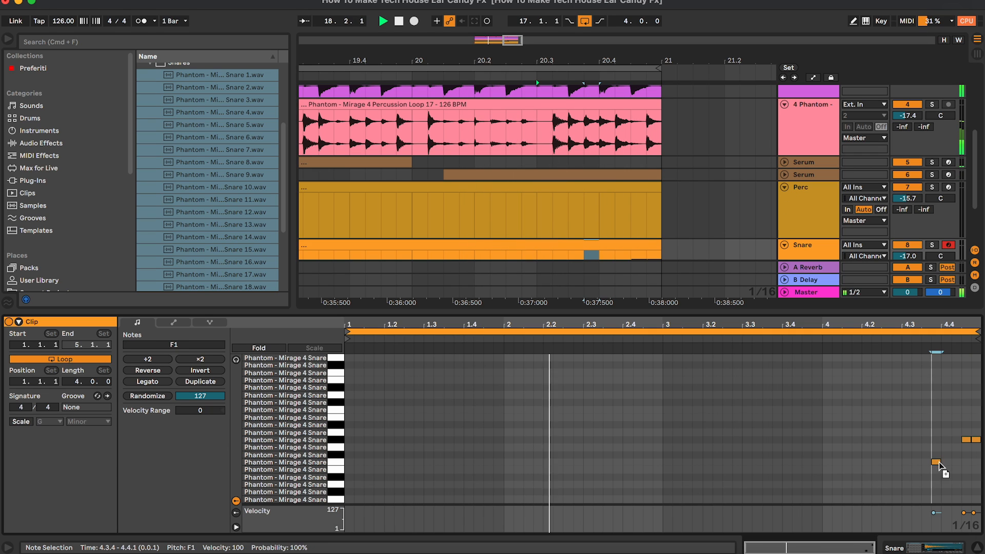
# Step: Add two more hits before them and move the stray notes up to G#1, making a four-note roll
pyautogui.moveTo(944, 454); pyautogui.dragTo(957, 454)
pyautogui.scroll(3, 955, 421)
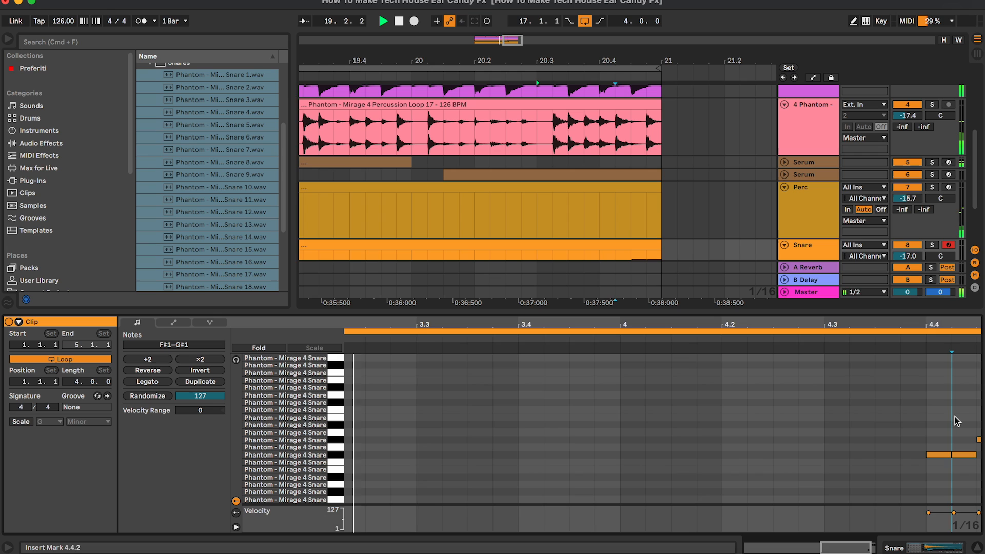
pyautogui.scroll(3, 955, 421)
pyautogui.scroll(-3, 616, 215)
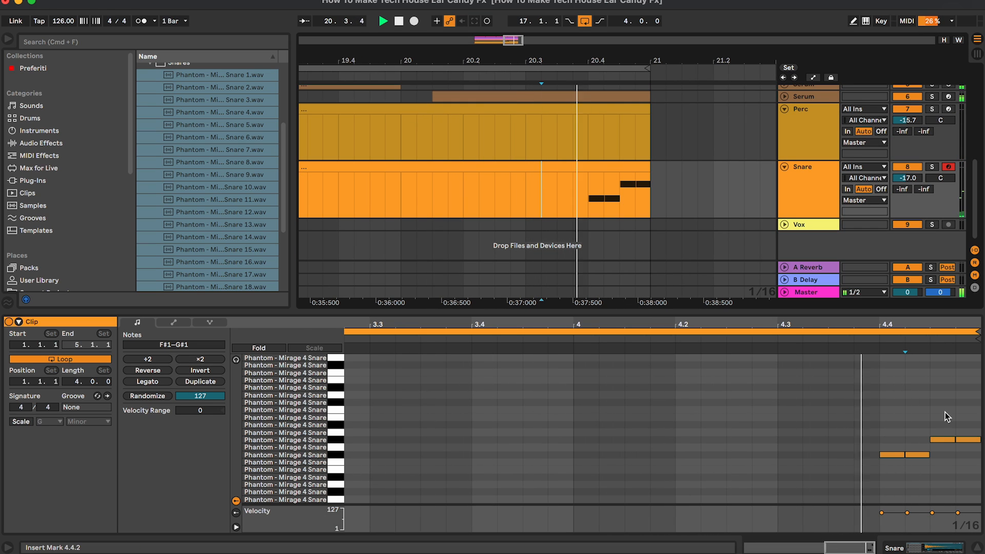
pyautogui.moveTo(912, 436); pyautogui.dragTo(860, 511)
pyautogui.press('Up')
pyautogui.press('Up')
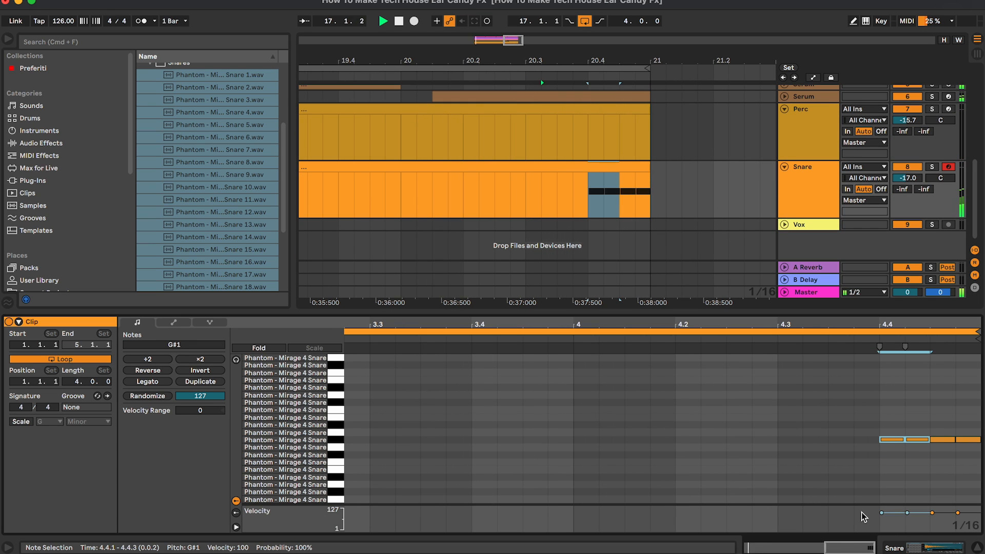
pyautogui.click(574, 193)
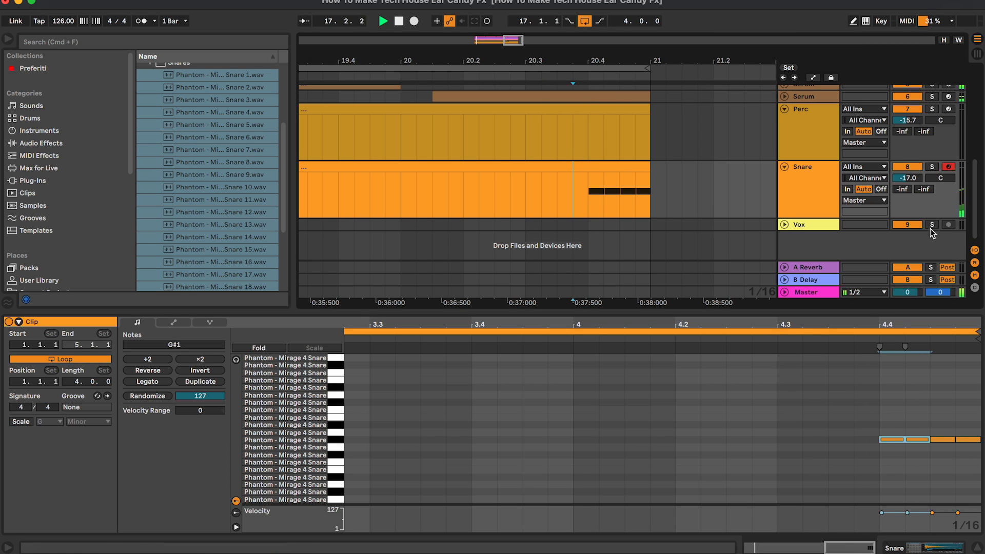
pyautogui.click(906, 512)
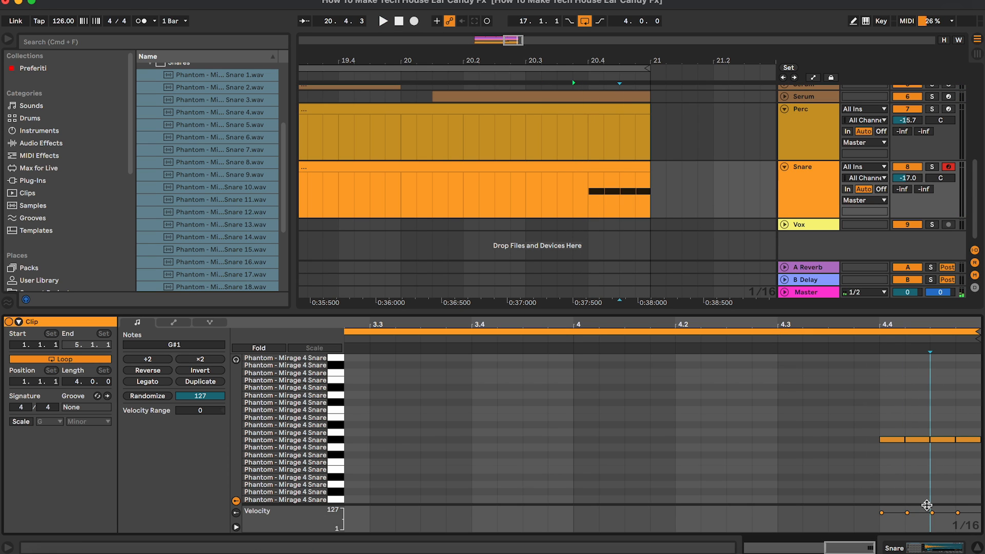
# Step: Enlarge the velocity lane and ramp the four roll velocities upward, then audition it
pyautogui.moveTo(927, 505); pyautogui.dragTo(926, 473)
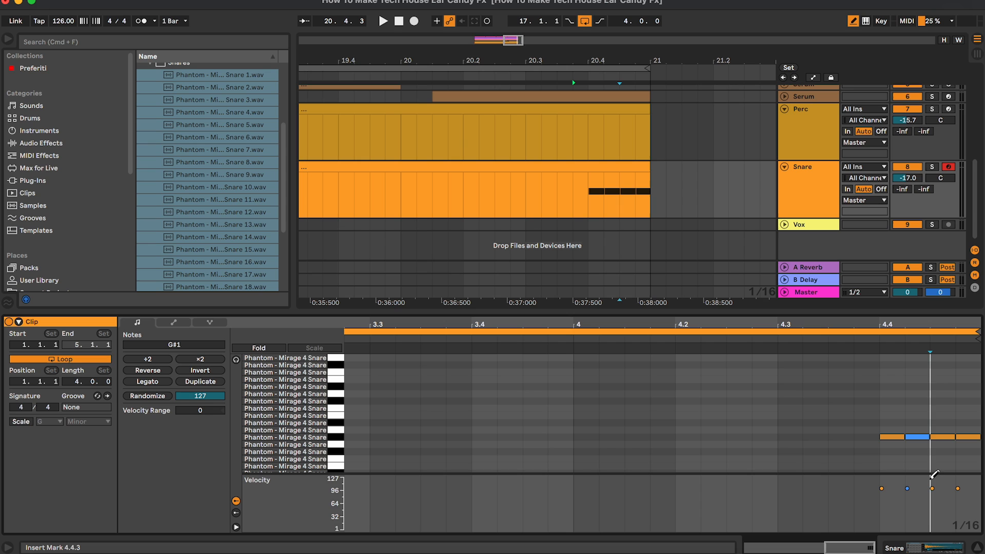
pyautogui.moveTo(881, 513); pyautogui.dragTo(956, 490)
pyautogui.press('space')
pyautogui.click(561, 196)
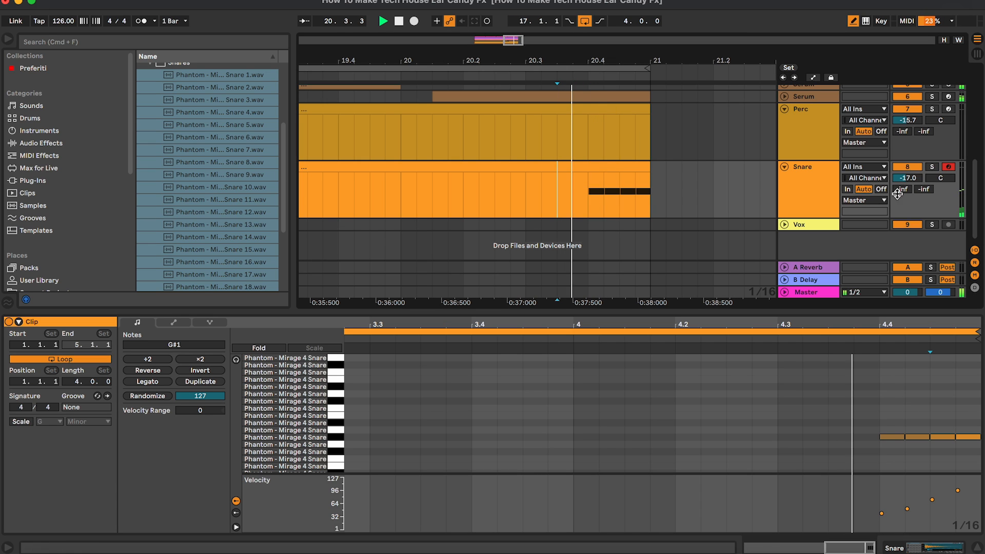
pyautogui.click(814, 189)
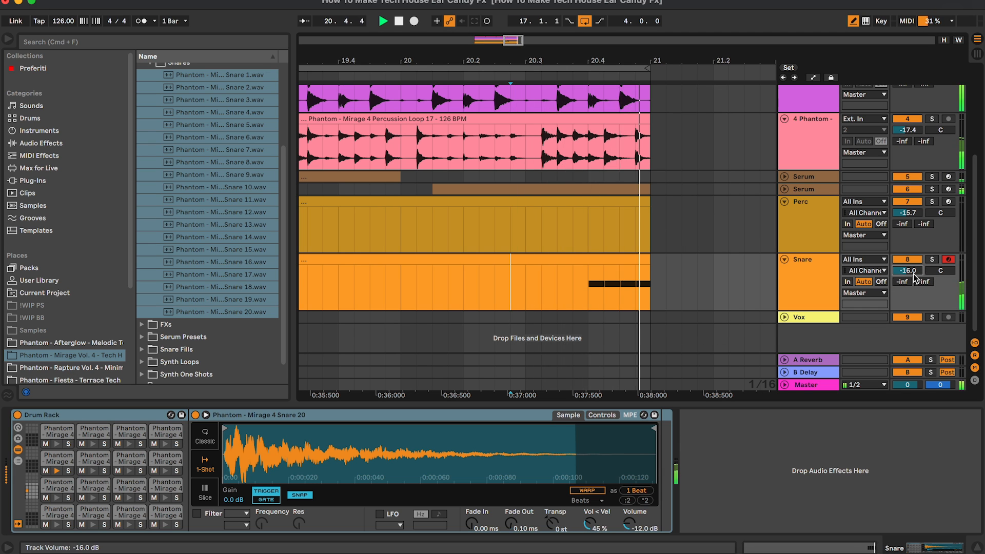
# Step: Tidy the browser and clip selection and raise the Perc track toward -14 dB
pyautogui.click(546, 259)
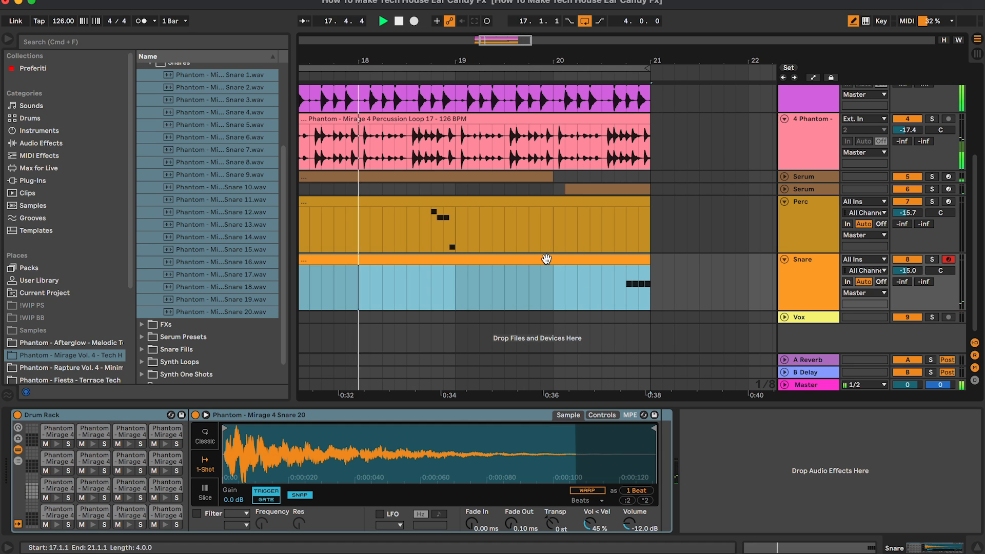
pyautogui.scroll(3, 167, 121)
pyautogui.click(150, 105)
pyautogui.click(628, 284)
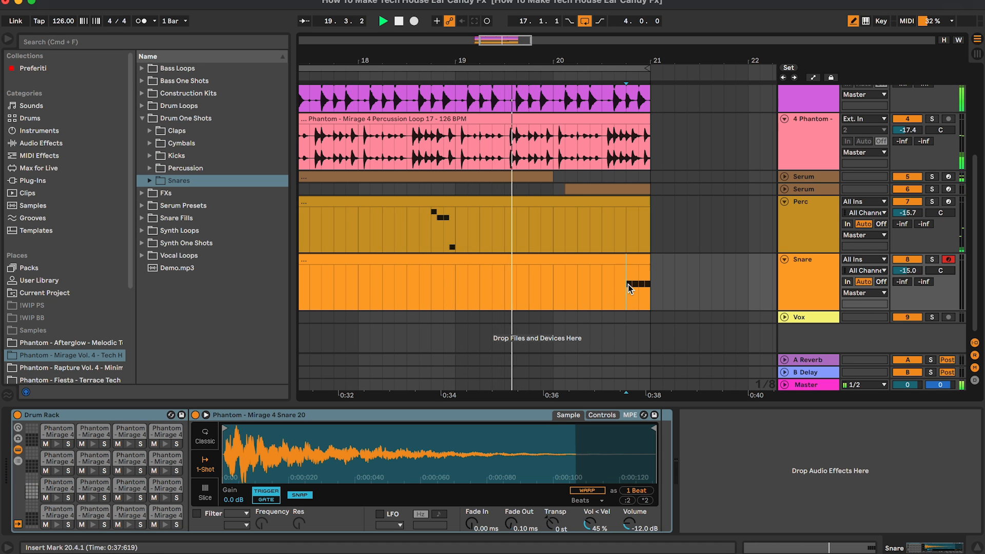
pyautogui.click(805, 297)
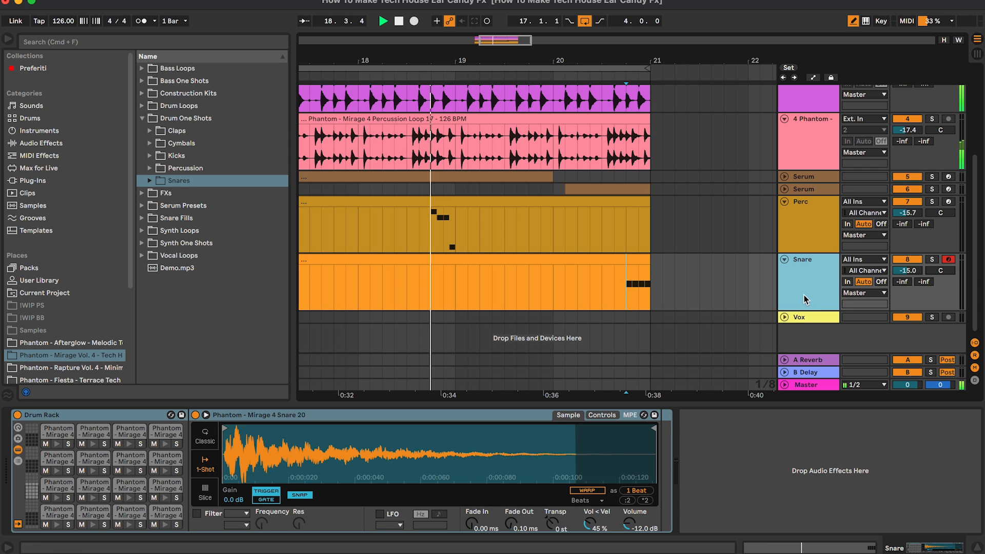
pyautogui.click(836, 273)
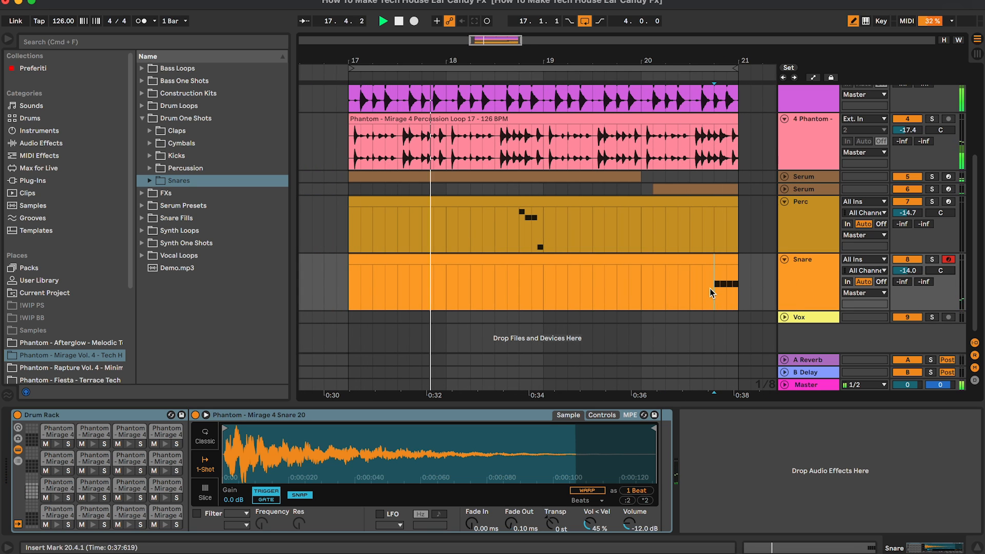
# Step: Nudge Snare volume, fold all tracks, select and expand Vox, and show the Vocal Loops folder
pyautogui.moveTo(910, 271); pyautogui.dragTo(913, 269)
pyautogui.press('space')
pyautogui.press('super+alt+u')
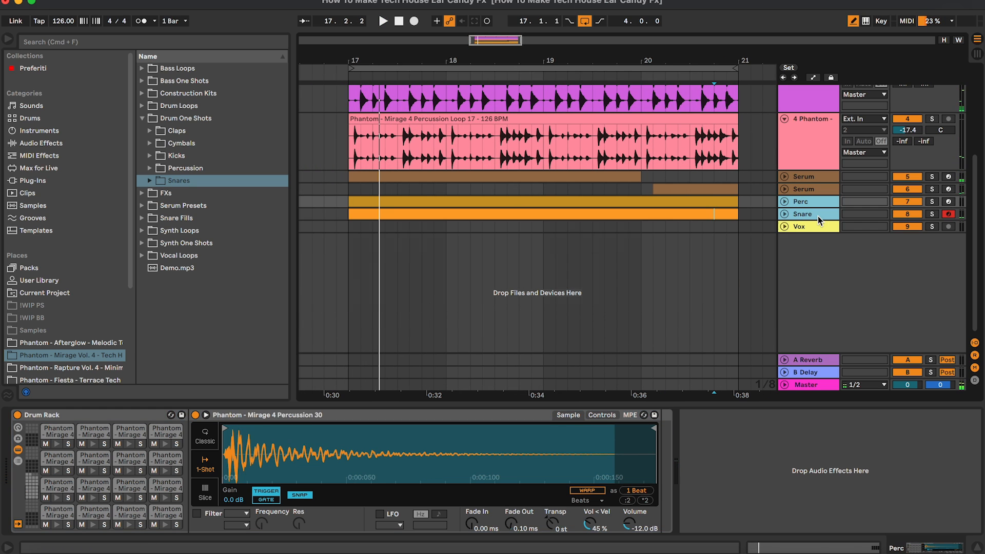
pyautogui.click(802, 227)
pyautogui.click(187, 256)
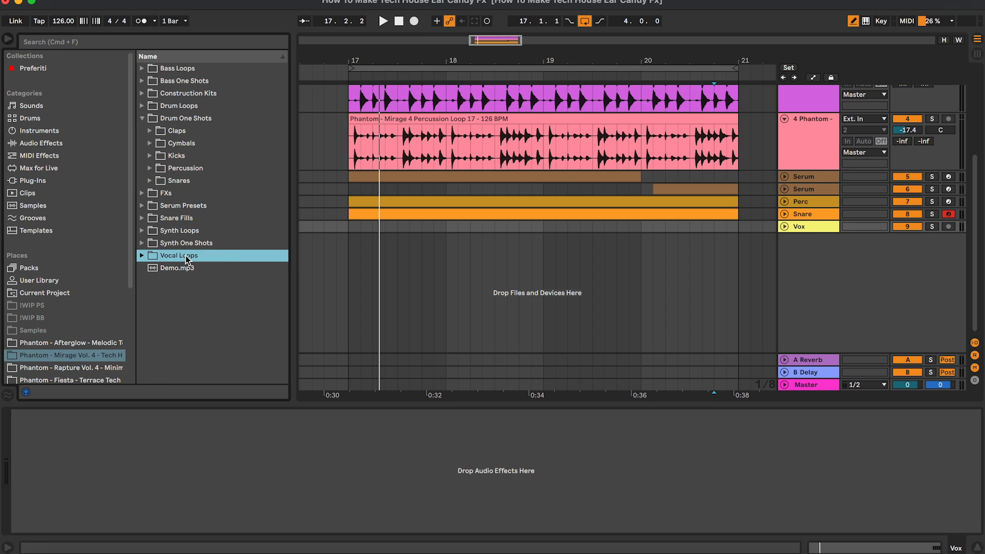
pyautogui.click(784, 227)
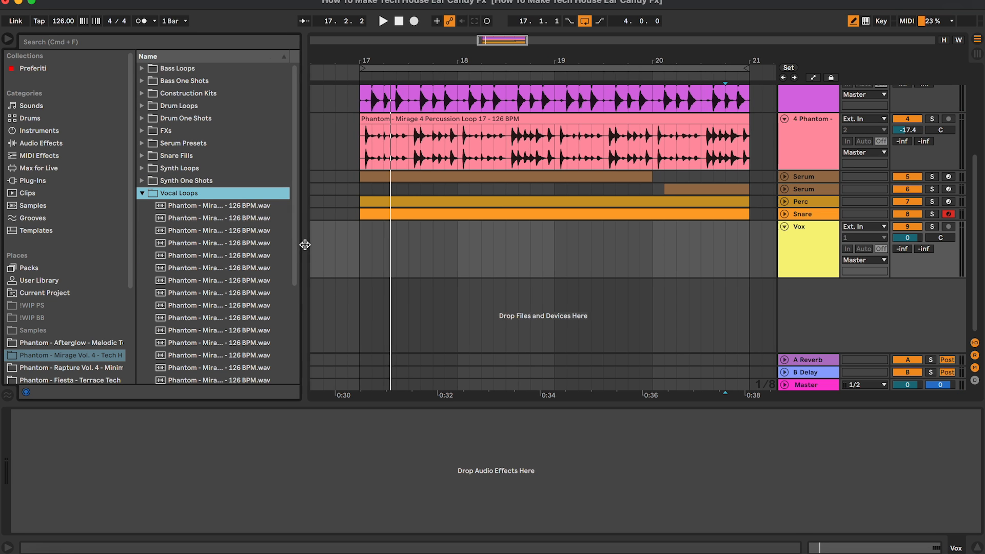
pyautogui.moveTo(294, 245); pyautogui.dragTo(312, 244)
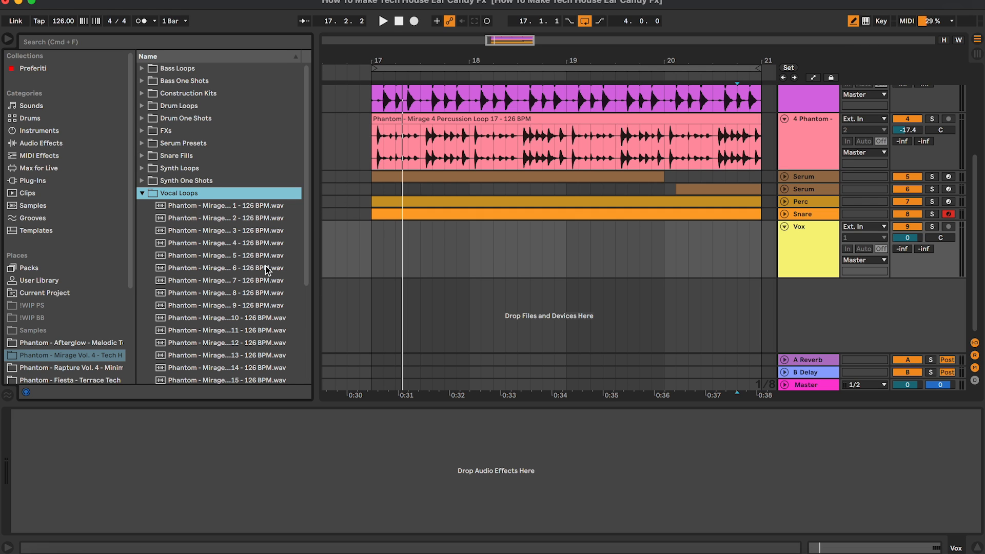
pyautogui.scroll(-3, 267, 270)
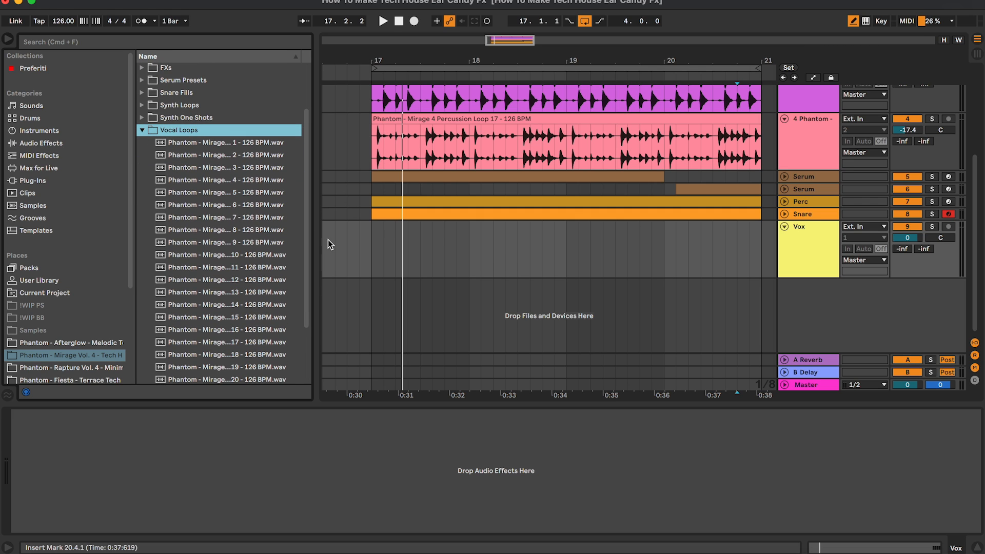
# Step: Preview Mirage vocal loops 7, 8, 9, 23 and 24, settling on loop 24
pyautogui.click(229, 220)
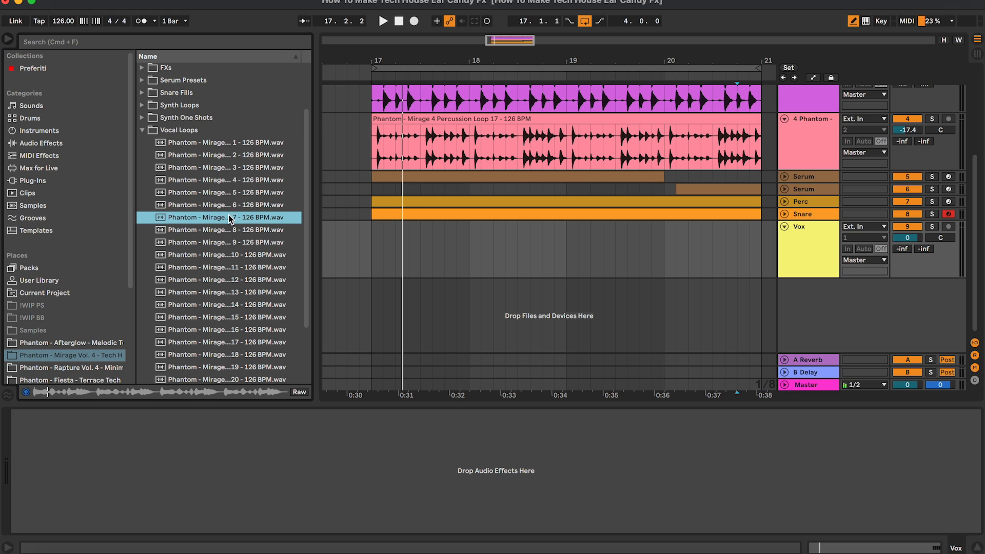
pyautogui.press('Down')
pyautogui.press('Down')
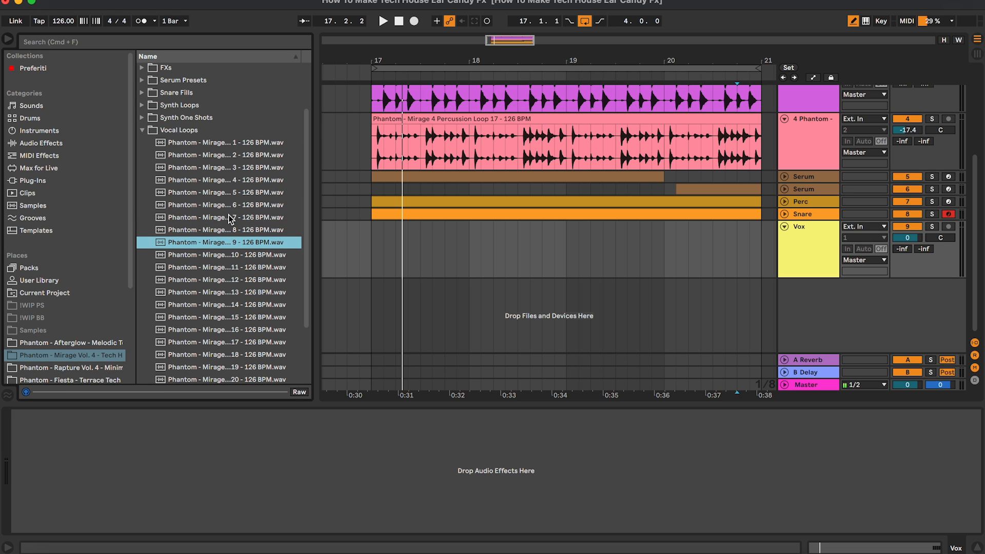
pyautogui.press('Down')
pyautogui.scroll(-3, 244, 326)
pyautogui.click(243, 327)
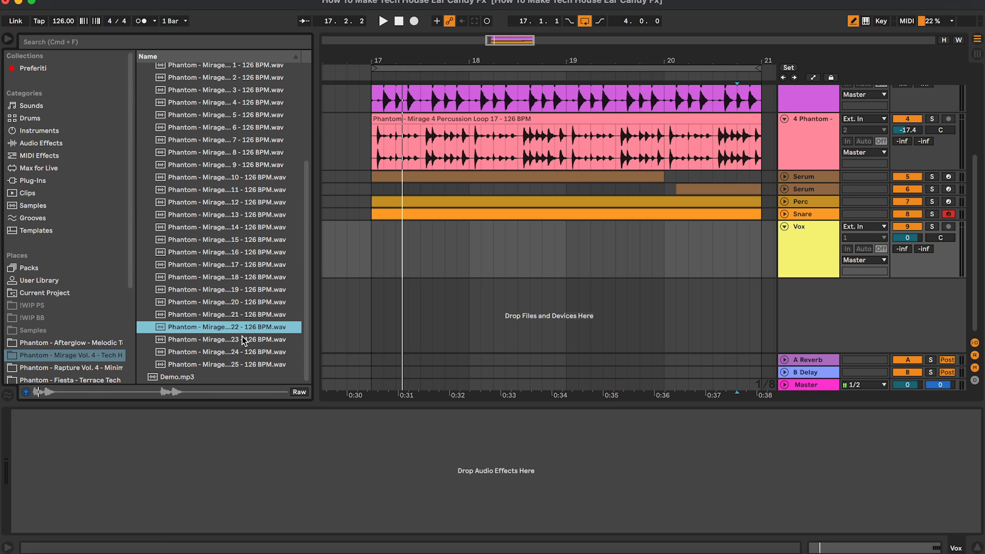
pyautogui.click(235, 353)
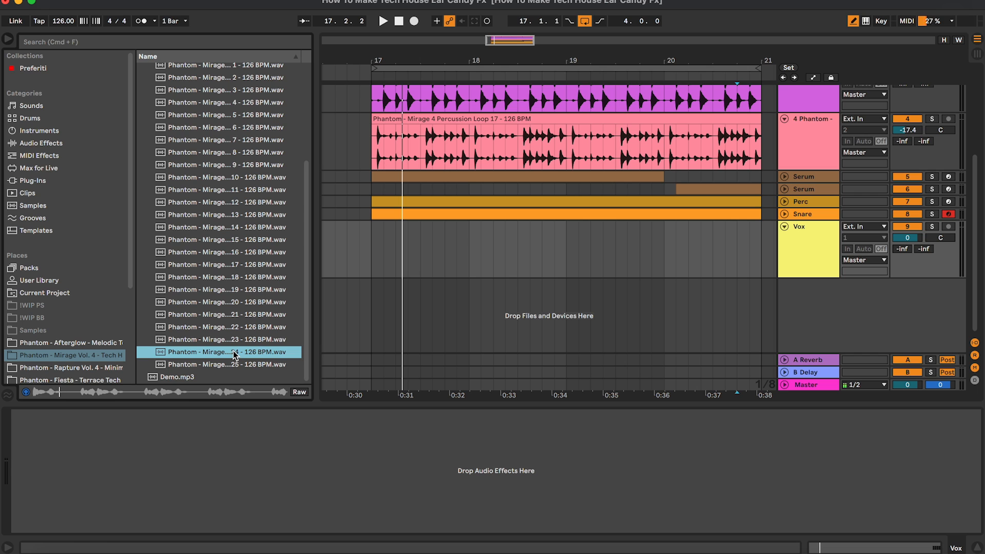
# Step: Place Vocal Loop 24 on Vox at bar 17 and delete the clip's middle and tail
pyautogui.doubleClick(234, 355)
pyautogui.moveTo(906, 237); pyautogui.dragTo(906, 246)
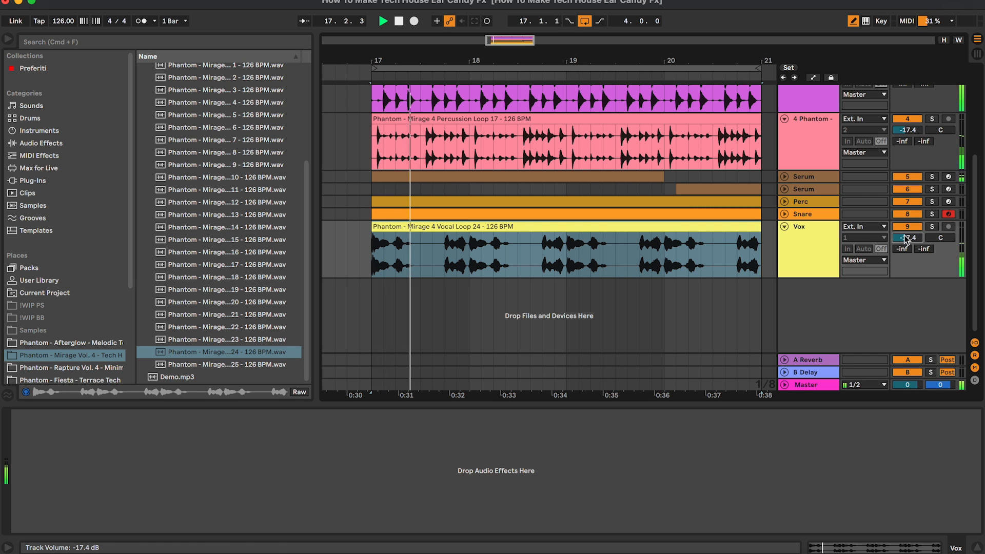
pyautogui.click(500, 248)
pyautogui.click(396, 253)
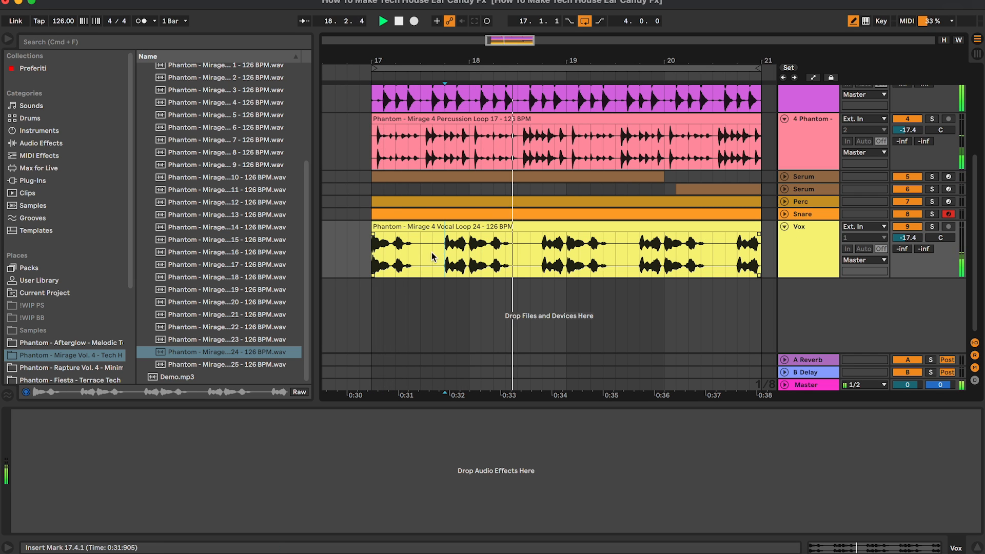
pyautogui.scroll(3, 397, 255)
pyautogui.moveTo(442, 260); pyautogui.dragTo(657, 254)
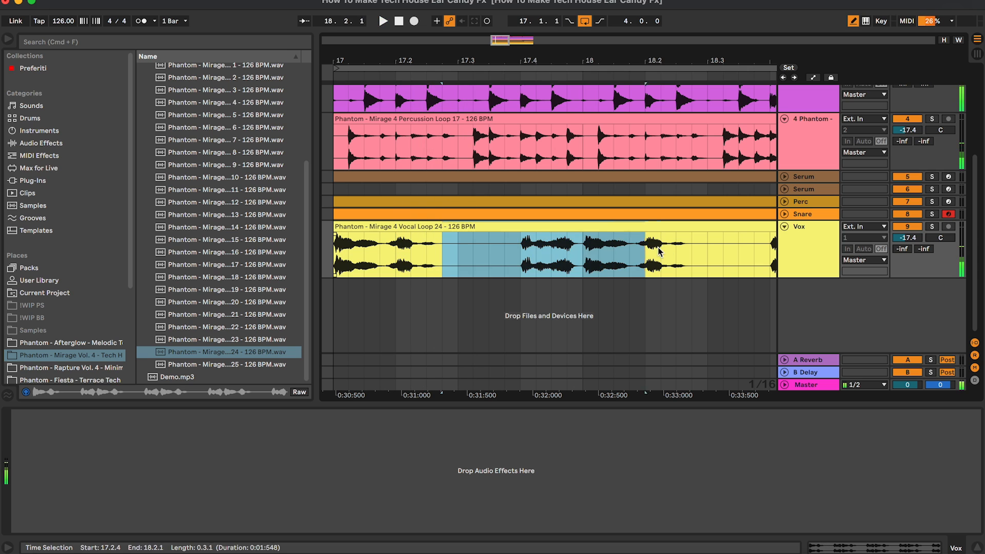
pyautogui.press('Delete')
pyautogui.click(696, 227)
pyautogui.press('Delete')
# Step: Delete the audio before the chop at 17.2, audition it, and lower Vox to about -18.8 dB
pyautogui.click(399, 254)
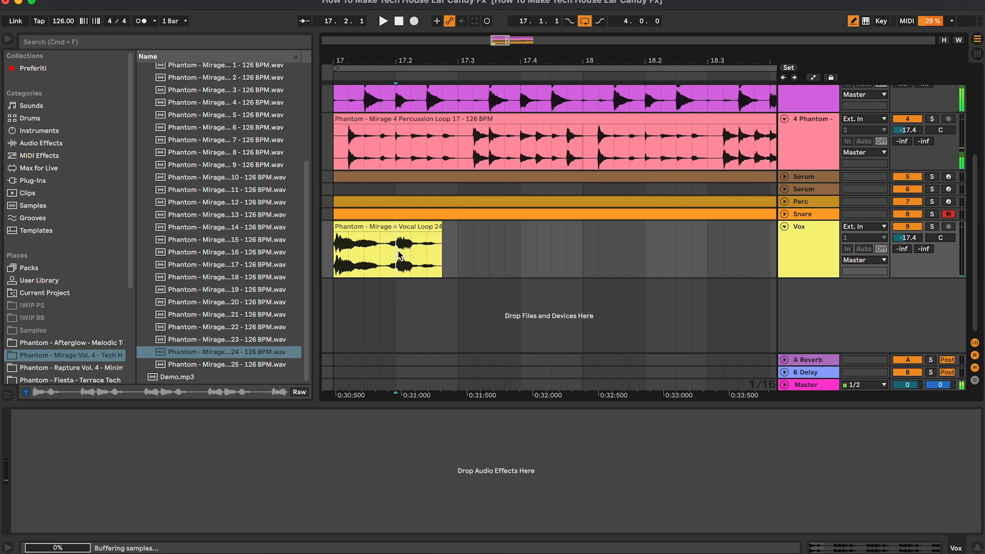
pyautogui.scroll(2, 398, 254)
pyautogui.scroll(2, 397, 254)
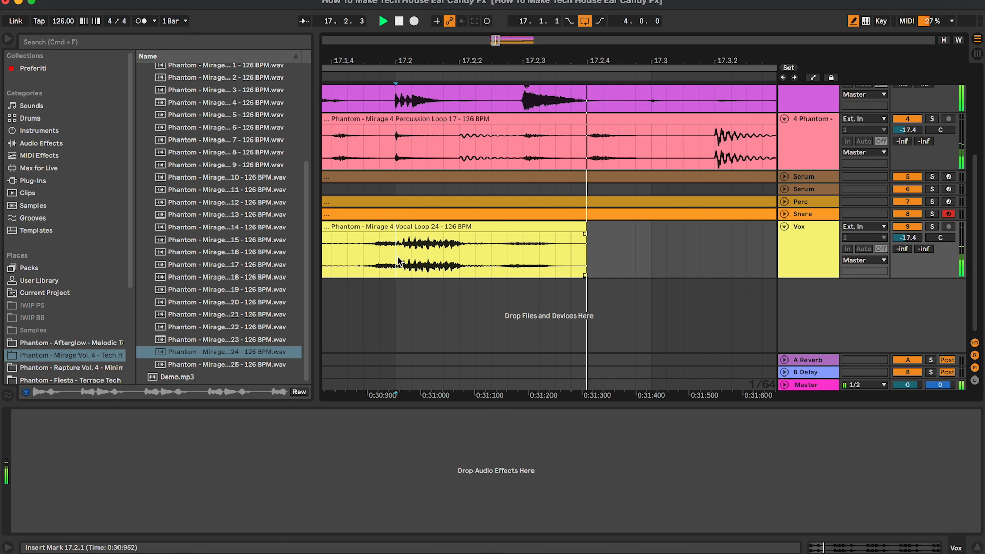
pyautogui.hscroll(-2, 401, 258)
pyautogui.scroll(1, 401, 258)
pyautogui.scroll(-3, 444, 257)
pyautogui.moveTo(444, 258); pyautogui.dragTo(380, 256)
pyautogui.press('Delete')
pyautogui.press('space')
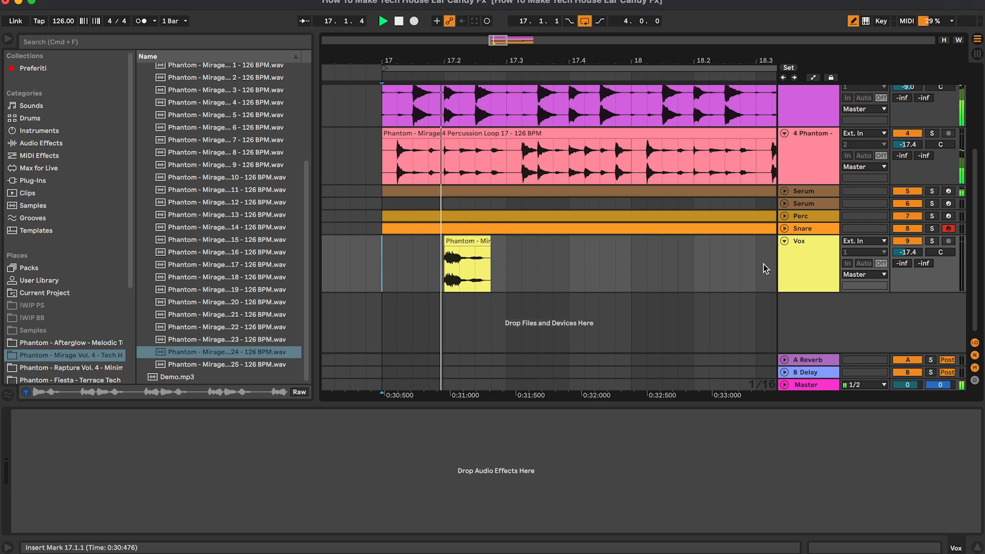
pyautogui.moveTo(908, 251); pyautogui.dragTo(908, 256)
pyautogui.scroll(-2, 536, 258)
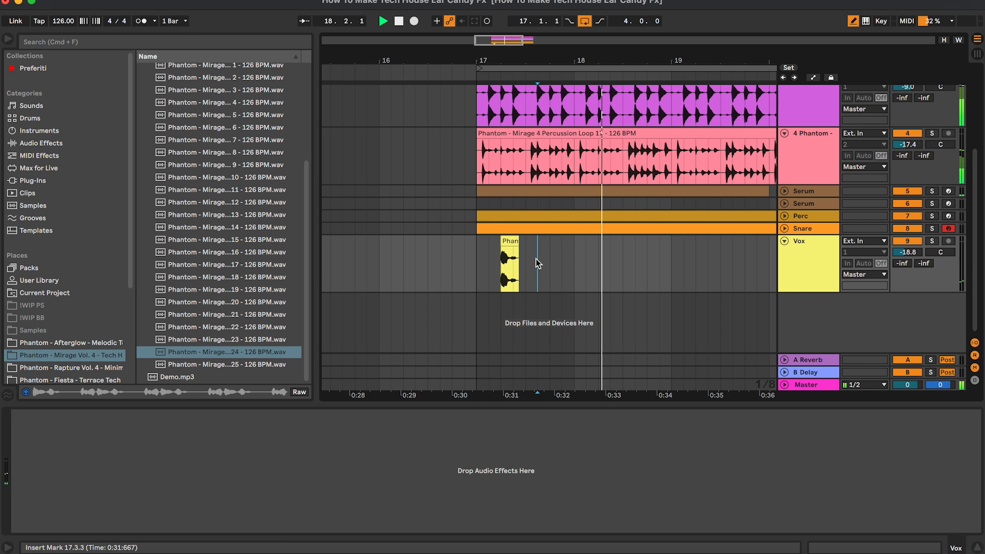
# Step: Create a MIDI track below Vox, drop the chop into a Simpler, and zoom its waveform
pyautogui.doubleClick(804, 318)
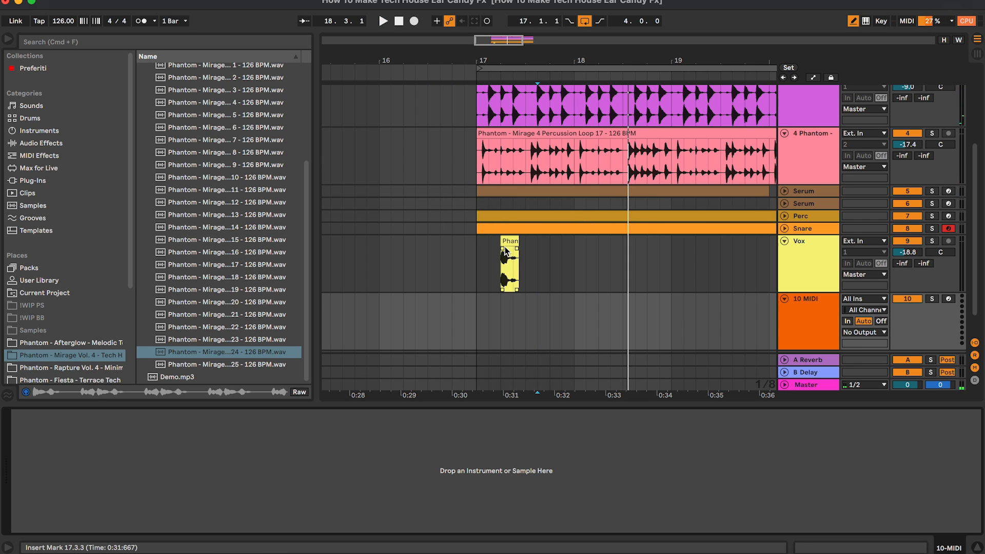
pyautogui.moveTo(505, 251); pyautogui.dragTo(474, 469)
pyautogui.scroll(-2, 524, 311)
pyautogui.press('space')
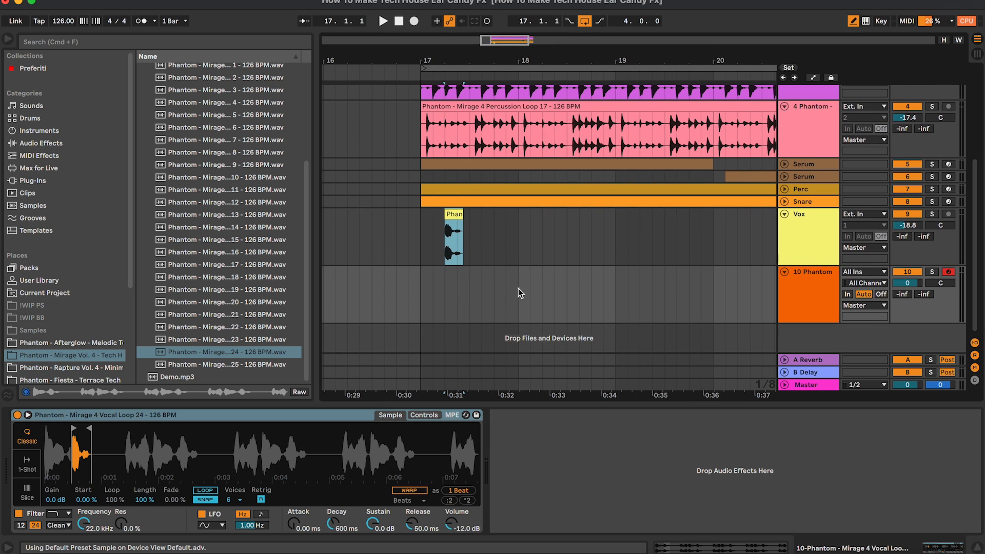
pyautogui.moveTo(233, 481); pyautogui.dragTo(233, 531)
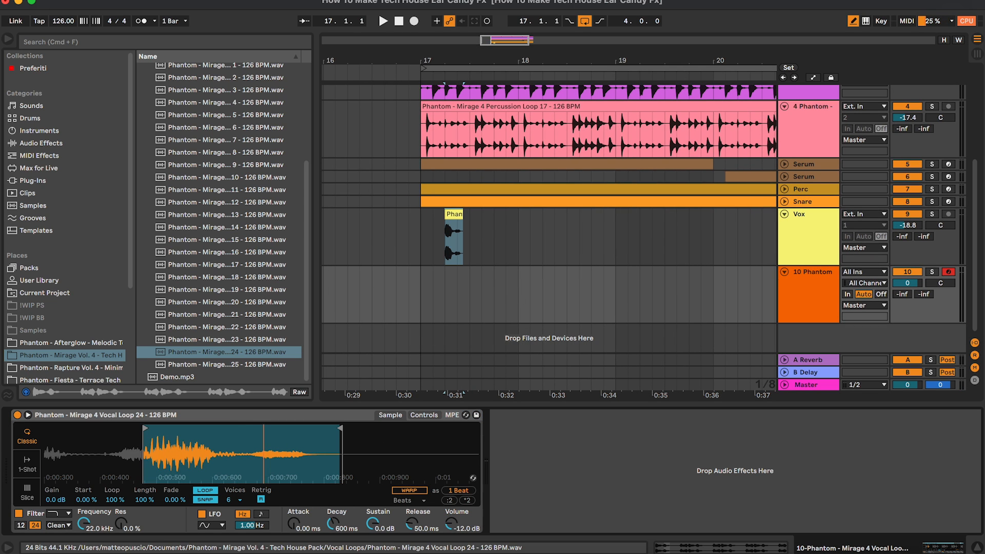
pyautogui.hscroll(2, 616, 285)
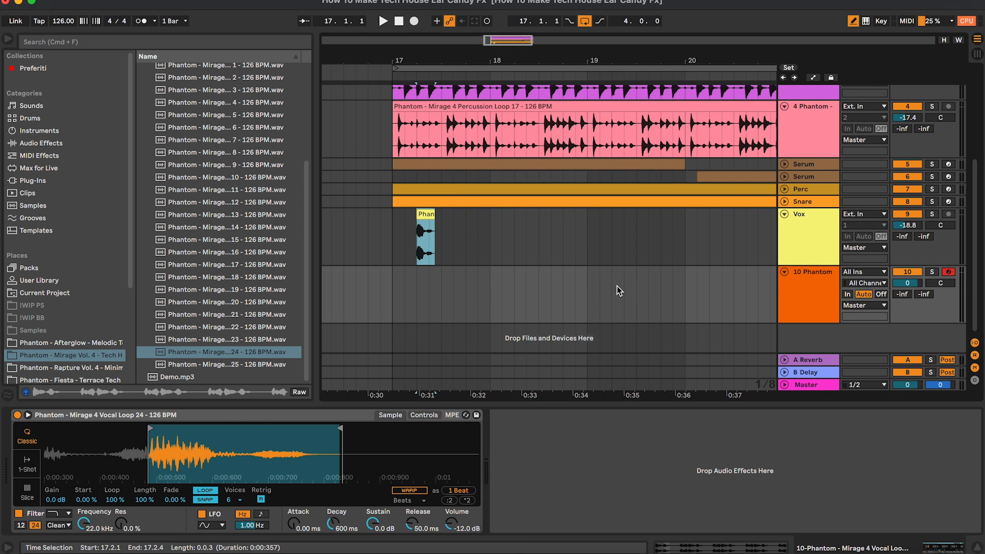
pyautogui.hscroll(2, 460, 307)
pyautogui.moveTo(526, 292); pyautogui.dragTo(553, 290)
# Step: Create a one-beat MIDI clip at 18.4 and ramp its Simpler length automation from 22.6% up to 55.4%
pyautogui.press('super+shift+m')
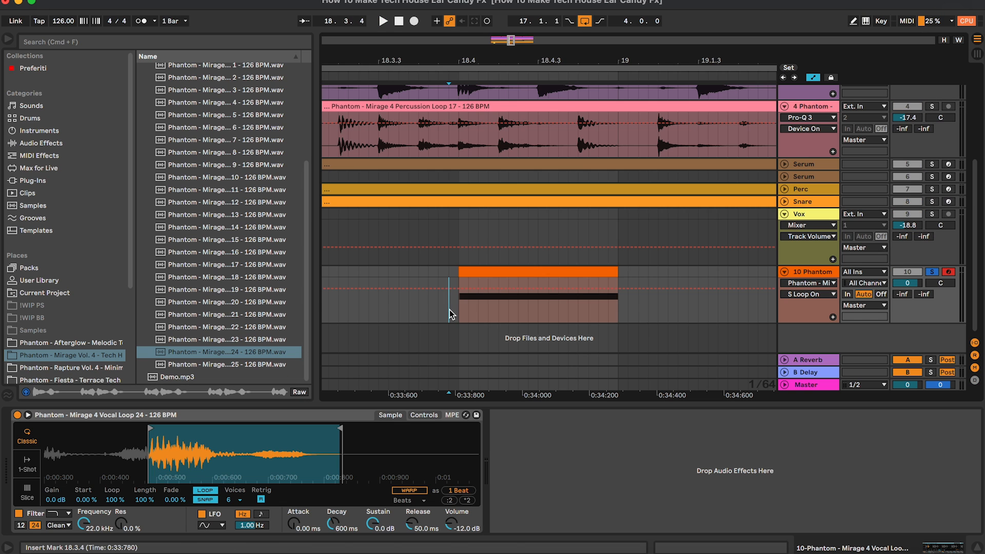
pyautogui.moveTo(144, 498); pyautogui.dragTo(145, 524)
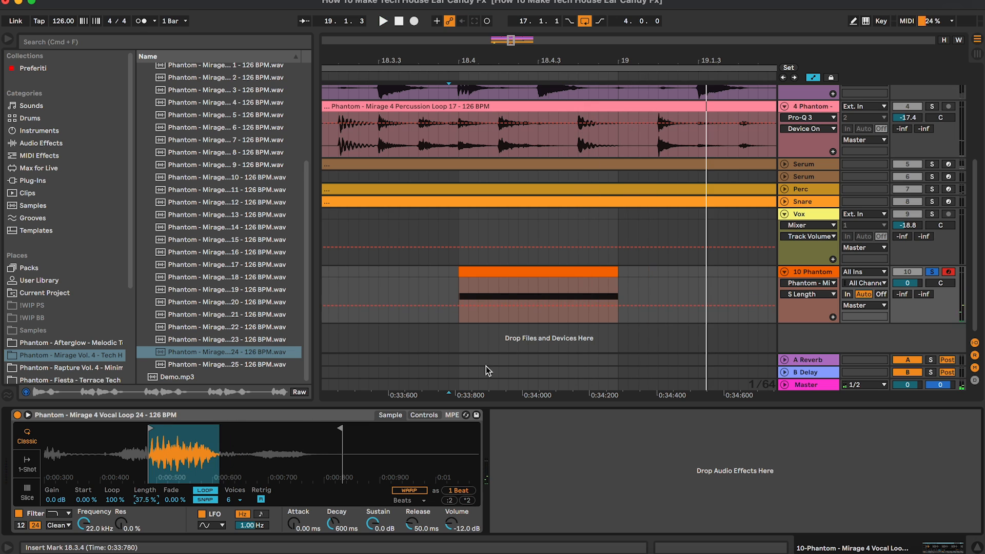
pyautogui.moveTo(462, 305); pyautogui.dragTo(459, 315)
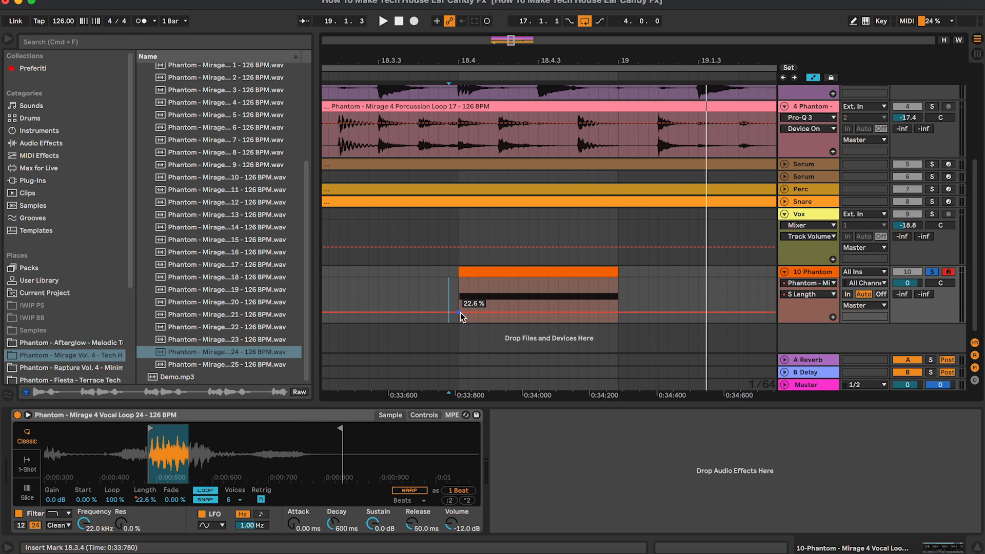
pyautogui.moveTo(615, 307); pyautogui.dragTo(616, 296)
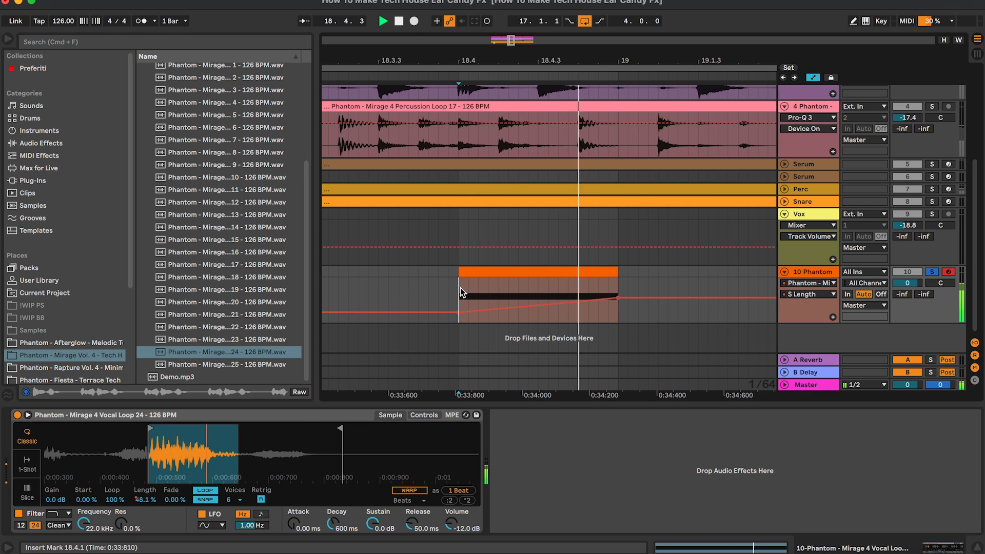
# Step: Zoom out and mark a range on the old Vox track to prepare its removal
pyautogui.press('-')
pyautogui.press('-')
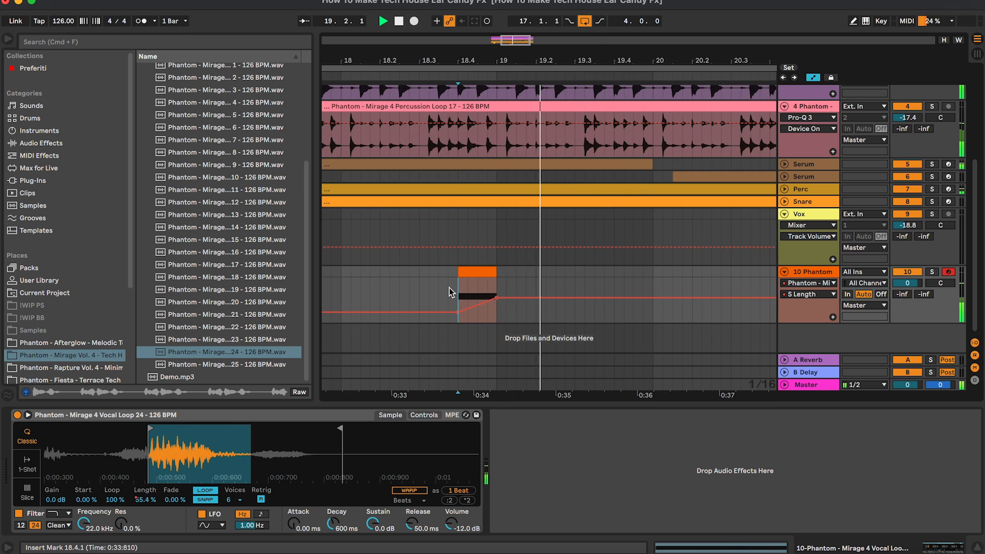
pyautogui.press('-')
pyautogui.press('-')
pyautogui.moveTo(391, 223); pyautogui.dragTo(448, 217)
# Step: Delete the old Vox audio track and play the arrangement to hear the chop
pyautogui.click(813, 244)
pyautogui.press('BackSpace')
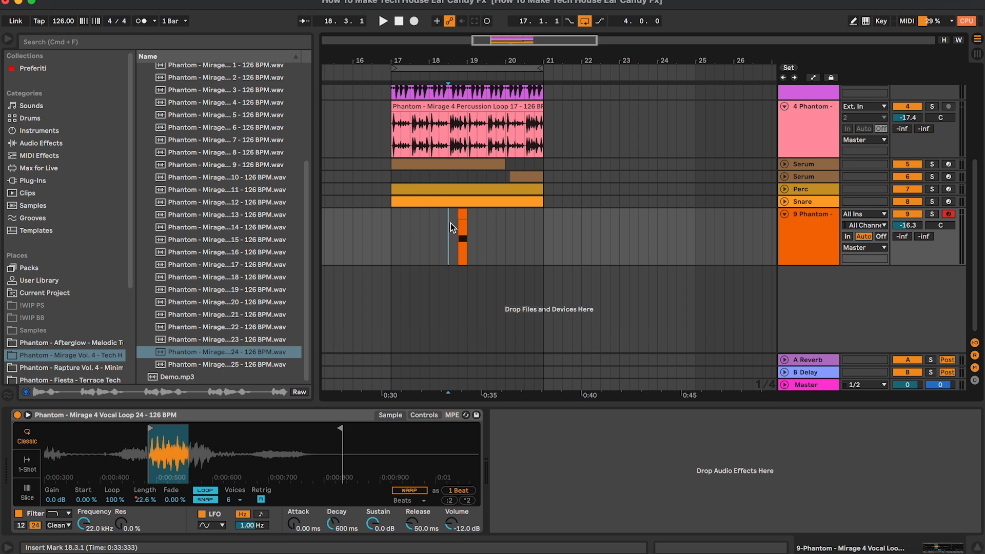
pyautogui.press('space')
# Step: Copy the vocal-chop MIDI clip and paste it at bar 20.4 on the Simpler track
pyautogui.press('+')
pyautogui.press('+')
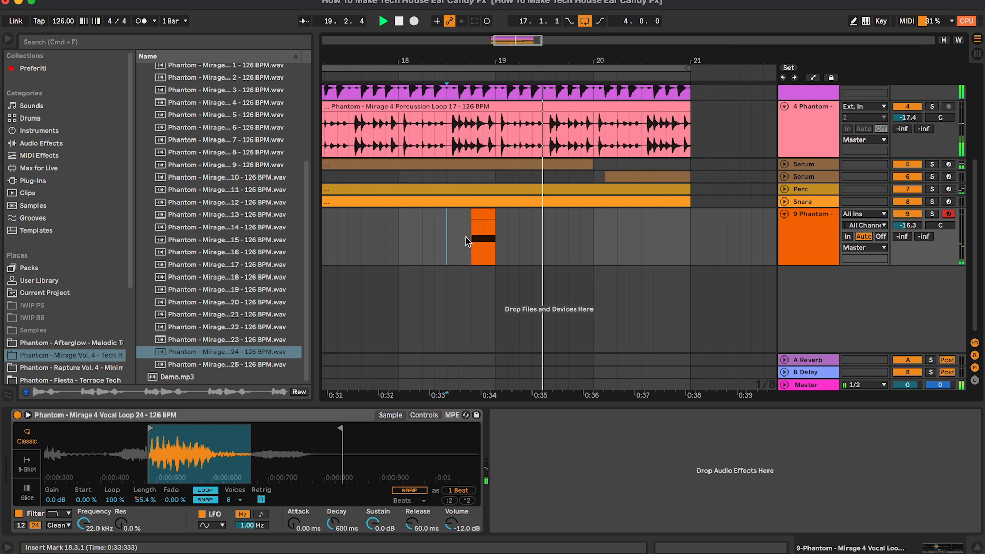
pyautogui.click(481, 239)
pyautogui.press('-')
pyautogui.press('-')
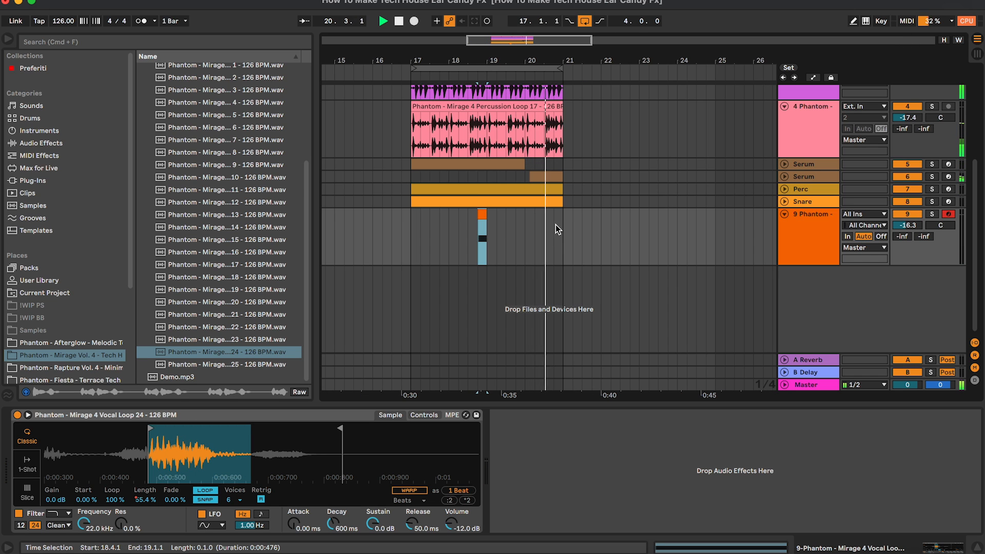
pyautogui.click(554, 221)
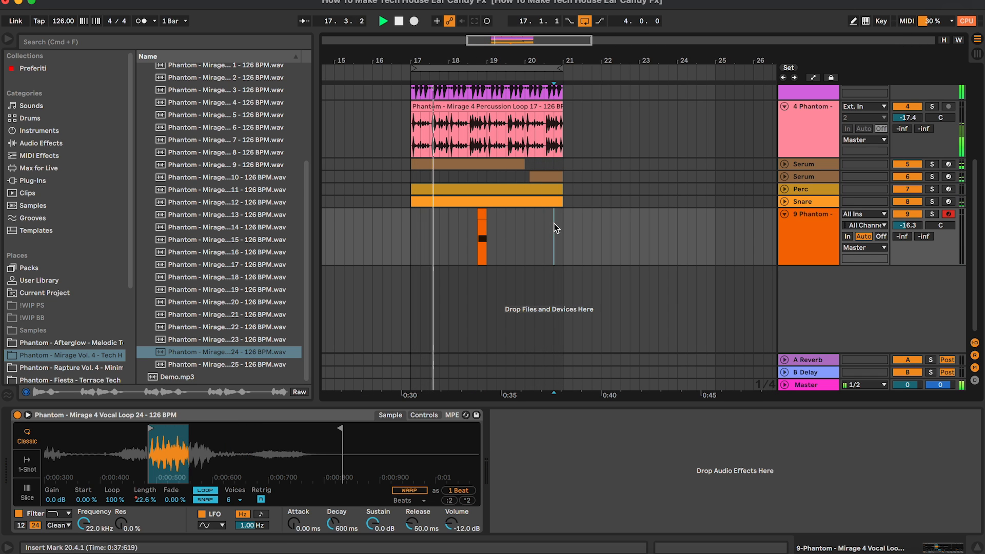
pyautogui.press('super+v')
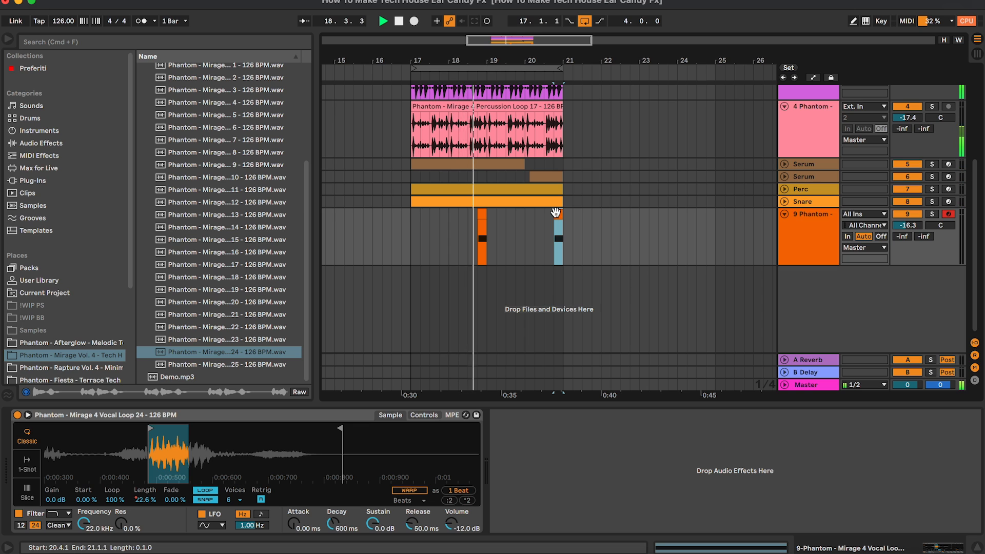
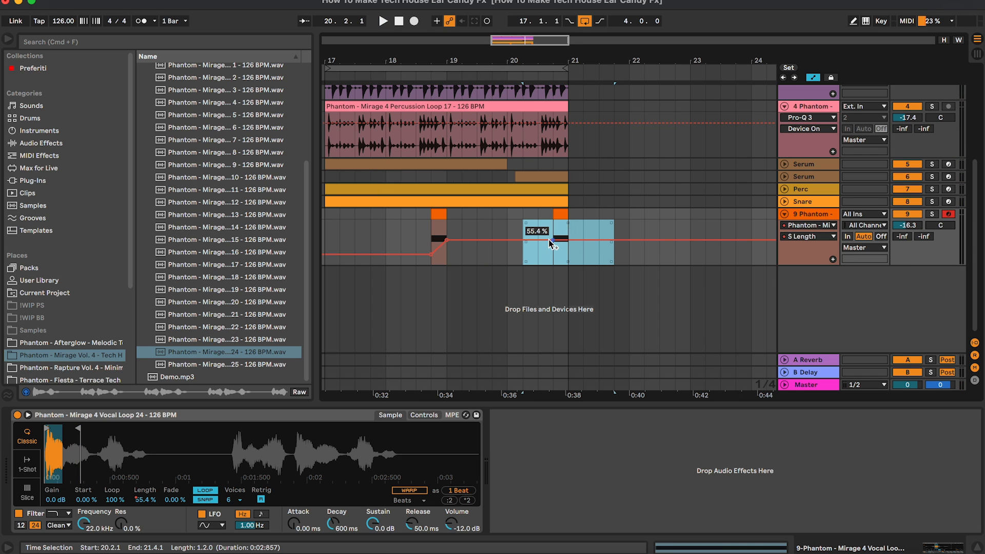
# Step: Shorten the played portion of the vocal sample in Simpler and audition it from 20.4.1
pyautogui.click(551, 243)
pyautogui.click(554, 254)
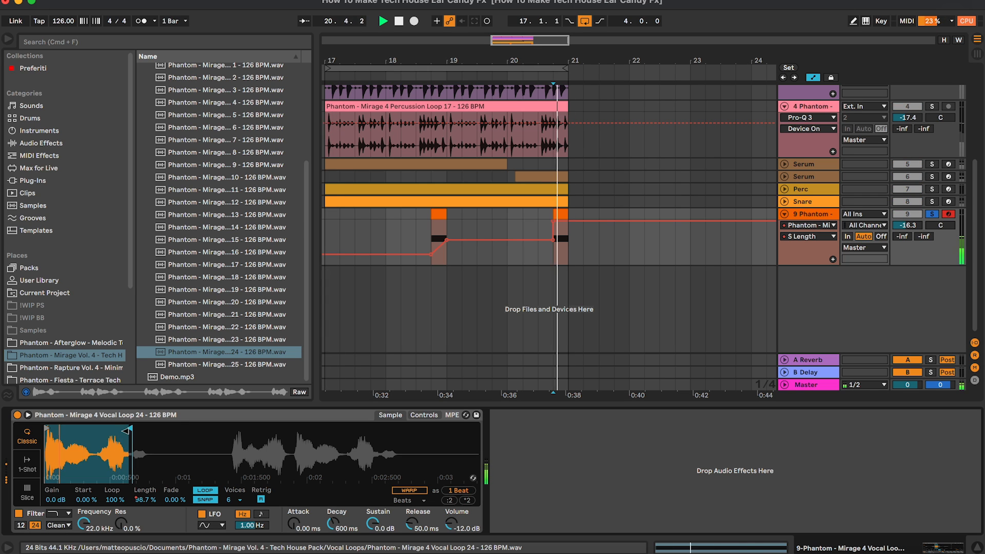
pyautogui.moveTo(128, 430); pyautogui.dragTo(52, 435)
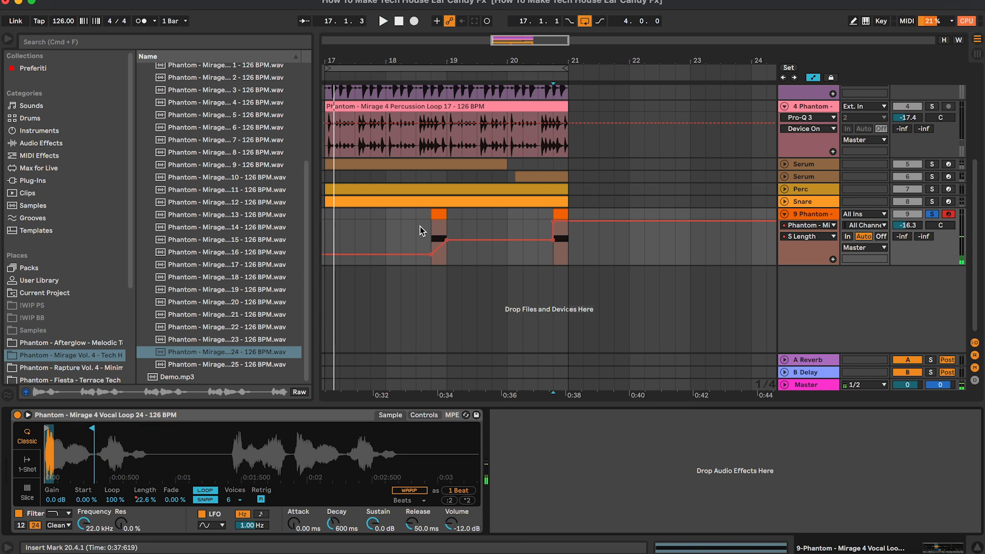
pyautogui.press('super+z')
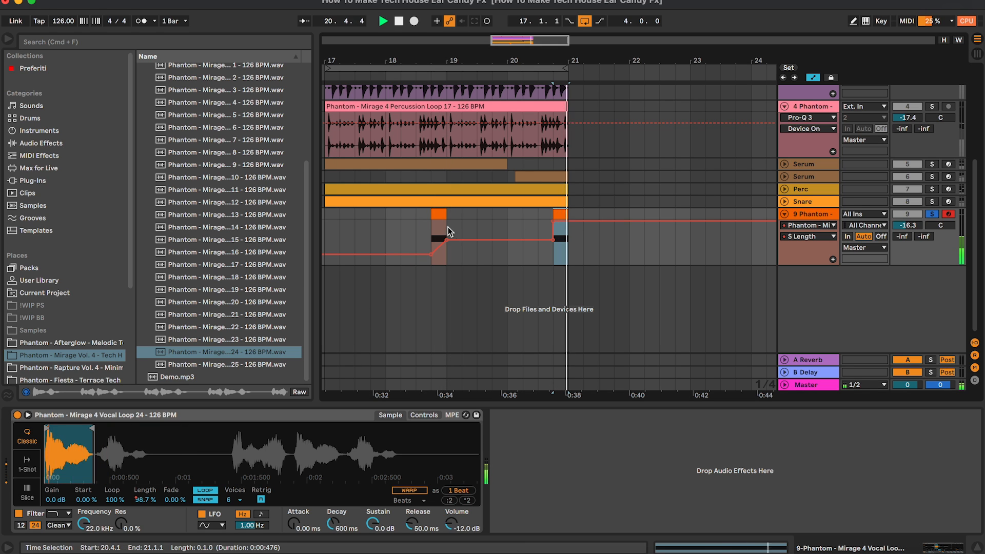
pyautogui.press('super+shift+z')
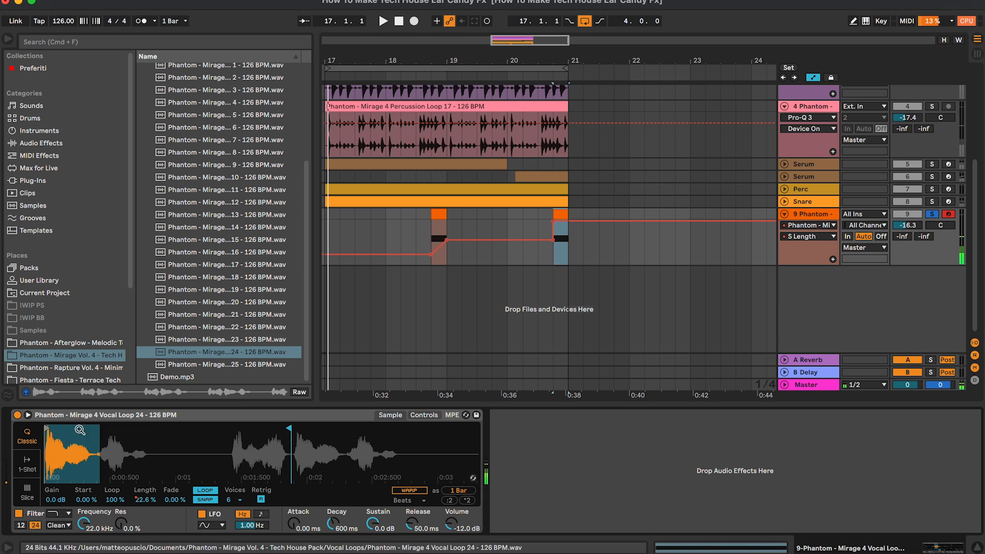
# Step: Move the one-beat chop to about 1.5 seconds into the vocal loop and audition it
pyautogui.moveTo(79, 430); pyautogui.dragTo(239, 429)
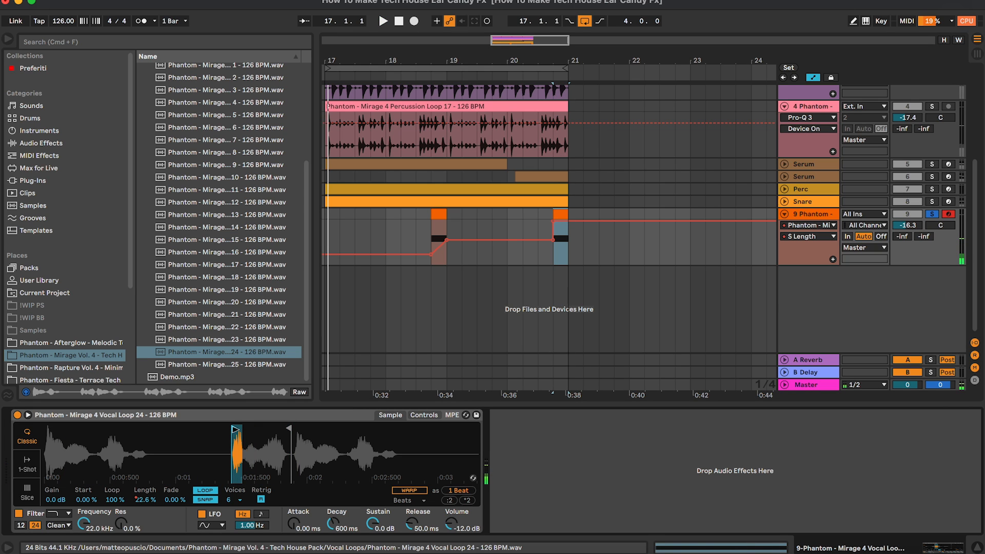
pyautogui.press('super+z')
pyautogui.press('space')
pyautogui.press('super+shift+z')
pyautogui.press('super+z')
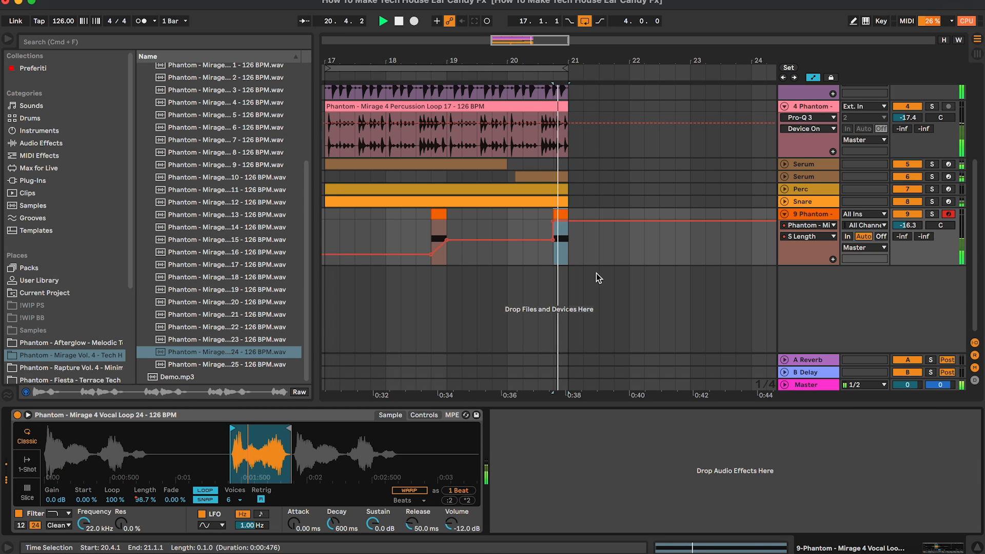
pyautogui.press('super+shift+z')
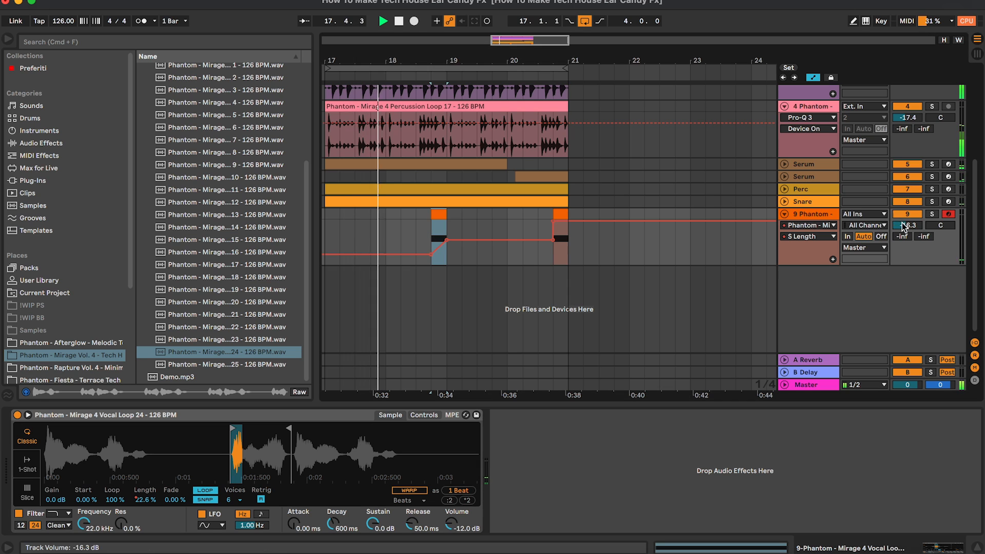
pyautogui.scroll(1, 904, 225)
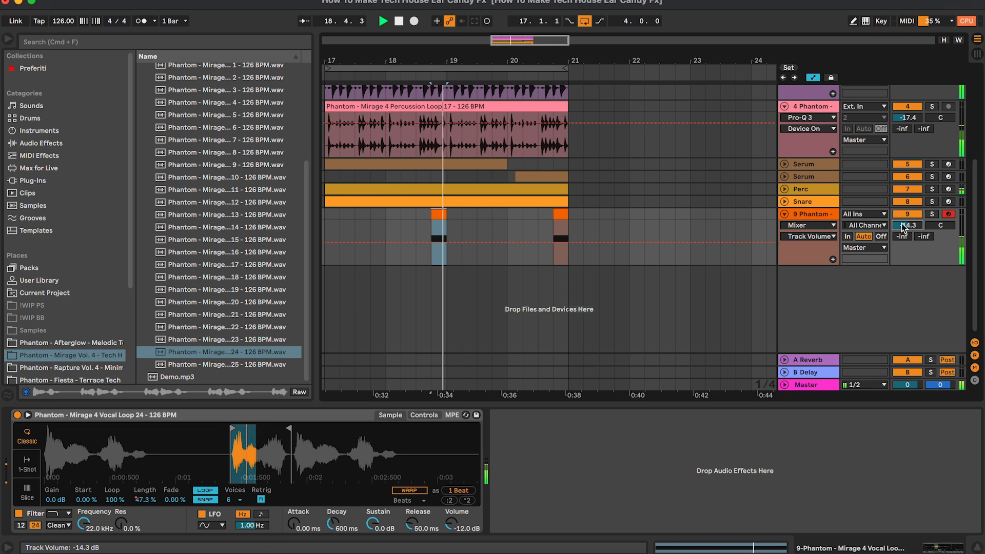
# Step: Show the sample length automation envelope again and play back from 20.4.1
pyautogui.click(807, 225)
pyautogui.click(808, 249)
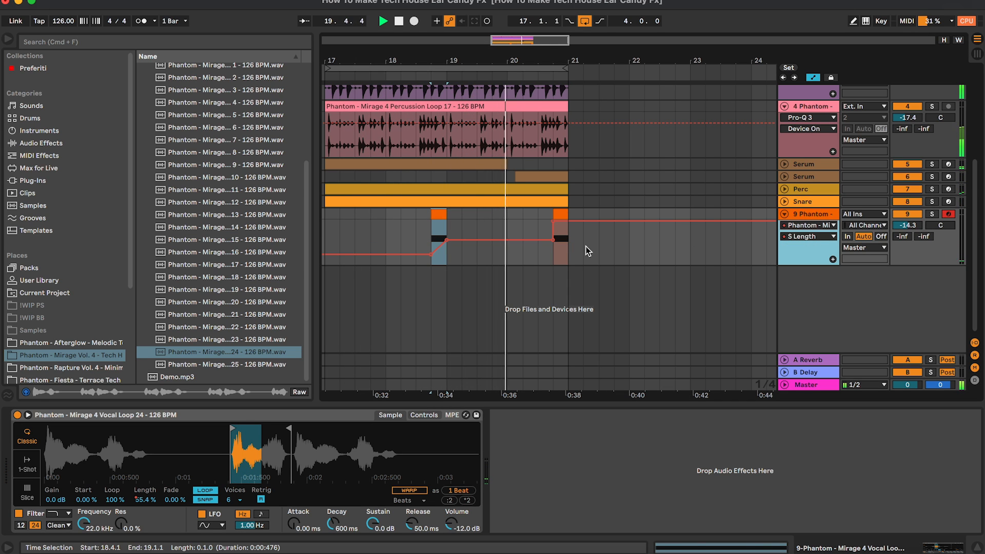
pyautogui.click(557, 258)
pyautogui.press('space')
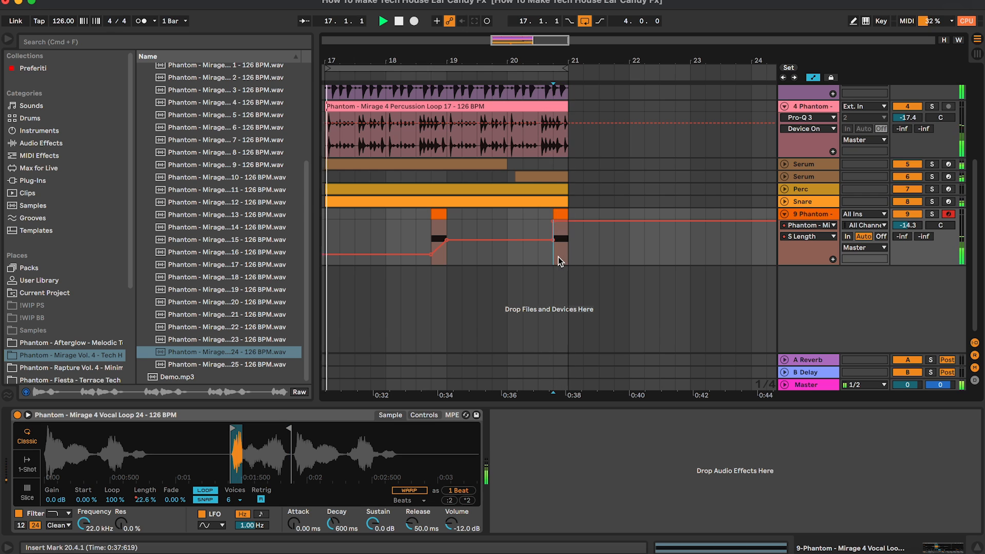
# Step: Load Xfer LFOTool on the vocal chop track, steepen its rising curve, and raise the track to -11.3 dB
pyautogui.click(32, 180)
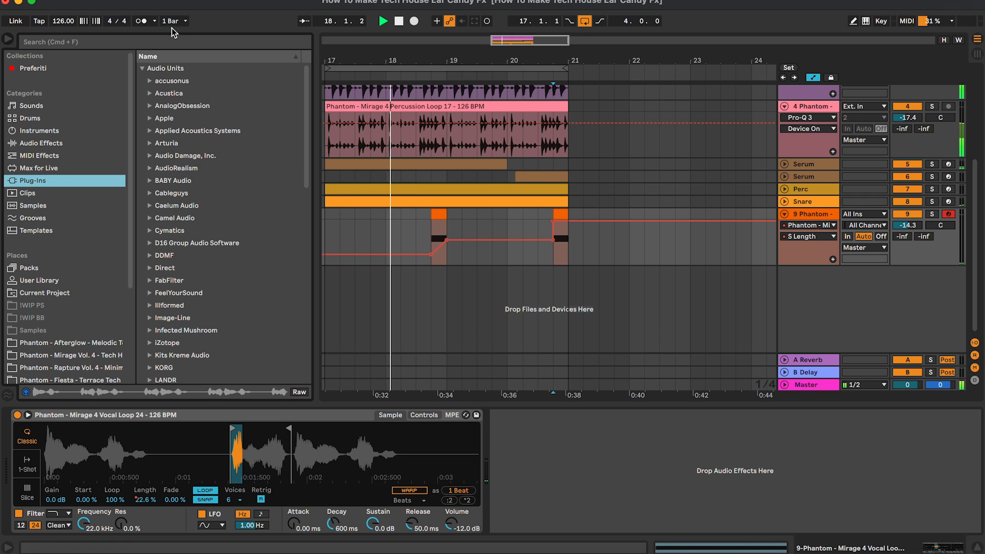
pyautogui.press('super+f')
pyautogui.write('lfo')
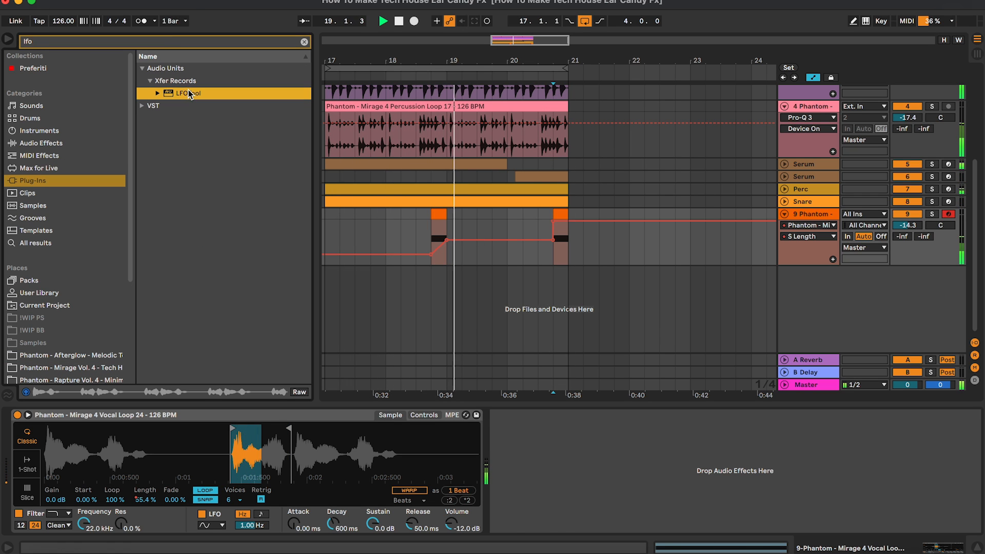
pyautogui.doubleClick(185, 92)
pyautogui.moveTo(229, 306); pyautogui.dragTo(229, 282)
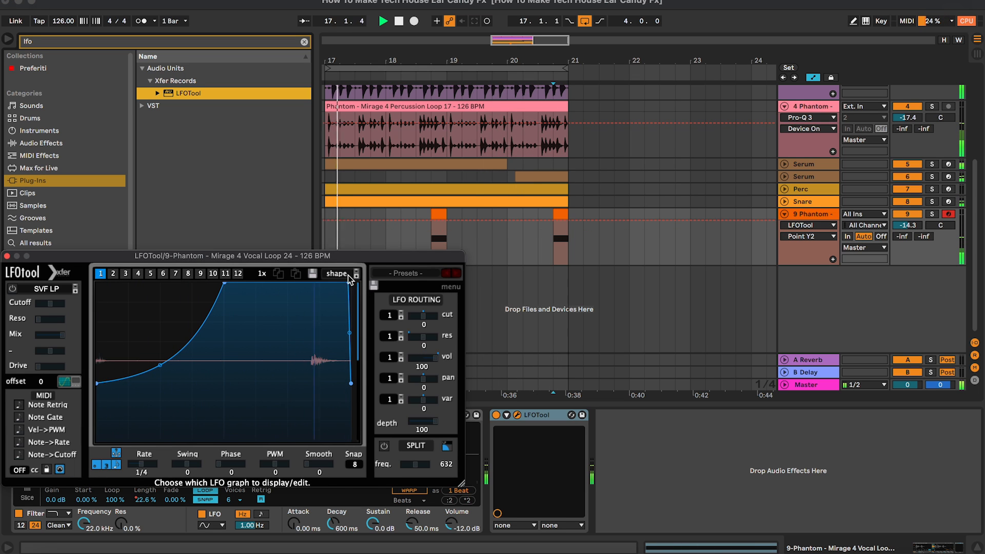
pyautogui.moveTo(98, 382); pyautogui.dragTo(99, 354)
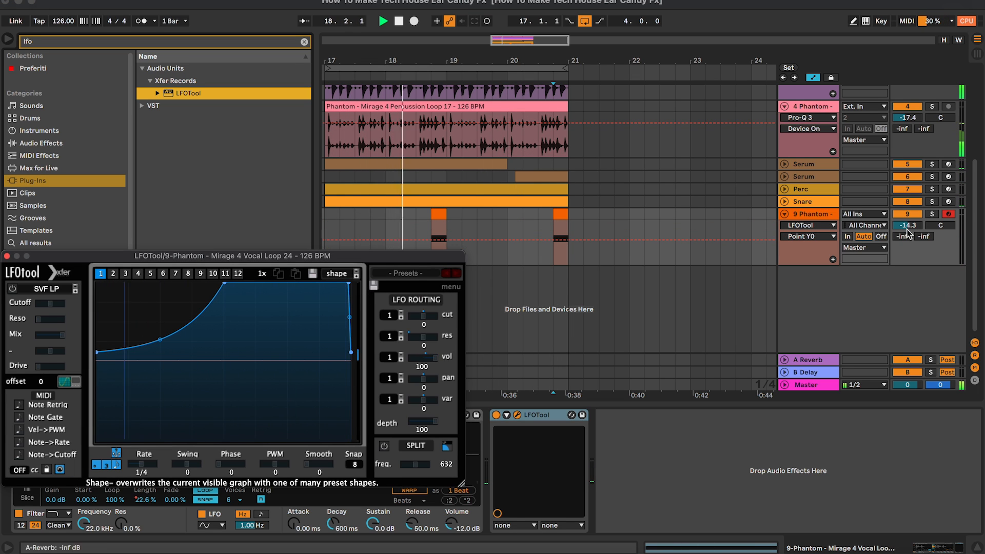
pyautogui.moveTo(908, 234); pyautogui.dragTo(908, 228)
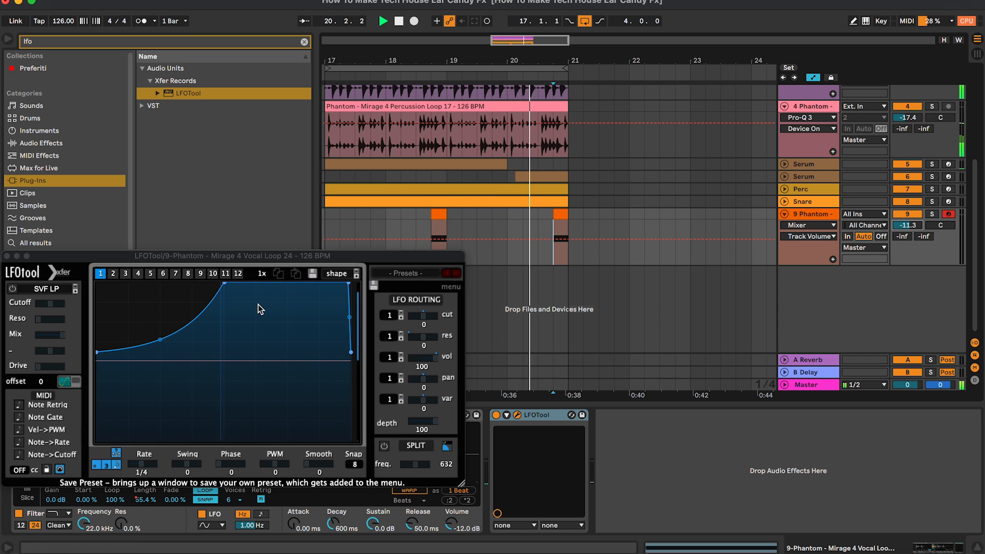
pyautogui.click(10, 255)
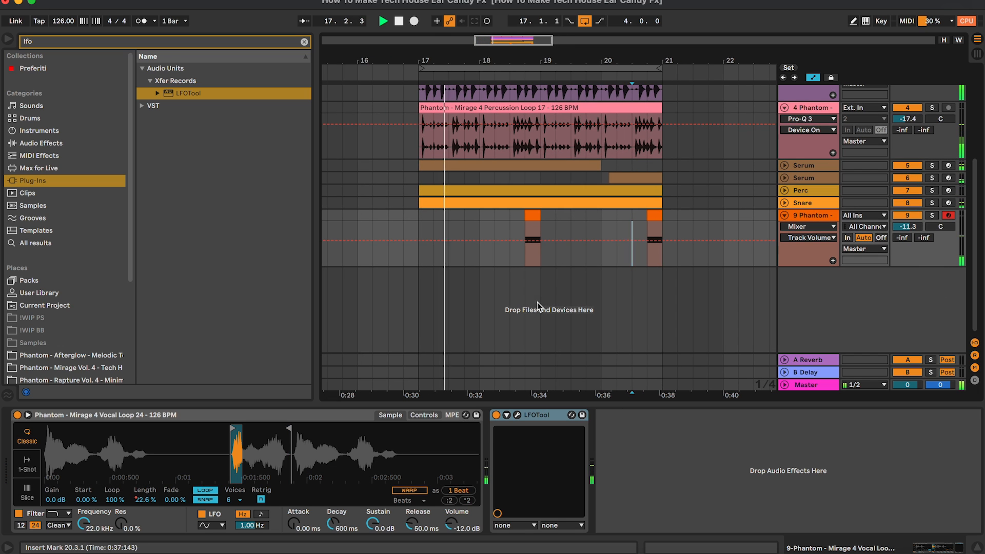
# Step: Fold the vocal chop track, hide automation envelopes, and select the ear-candy tracks 5 to 9
pyautogui.click(783, 215)
pyautogui.click(976, 549)
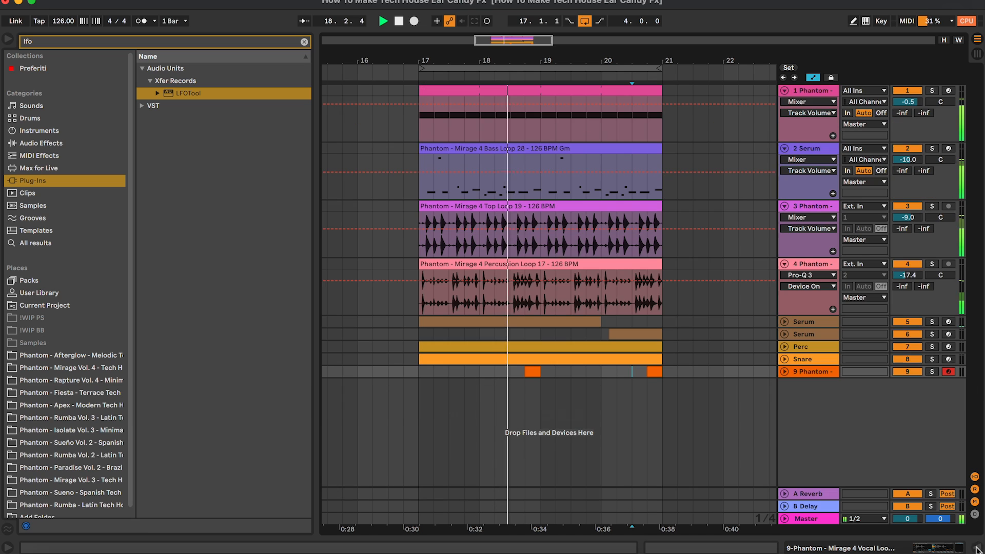
pyautogui.click(812, 77)
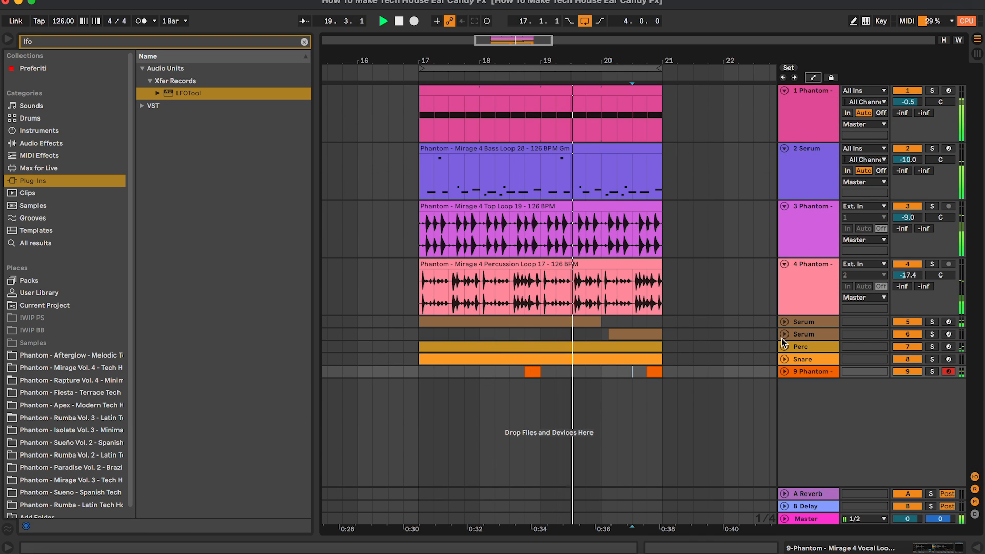
pyautogui.click(809, 323)
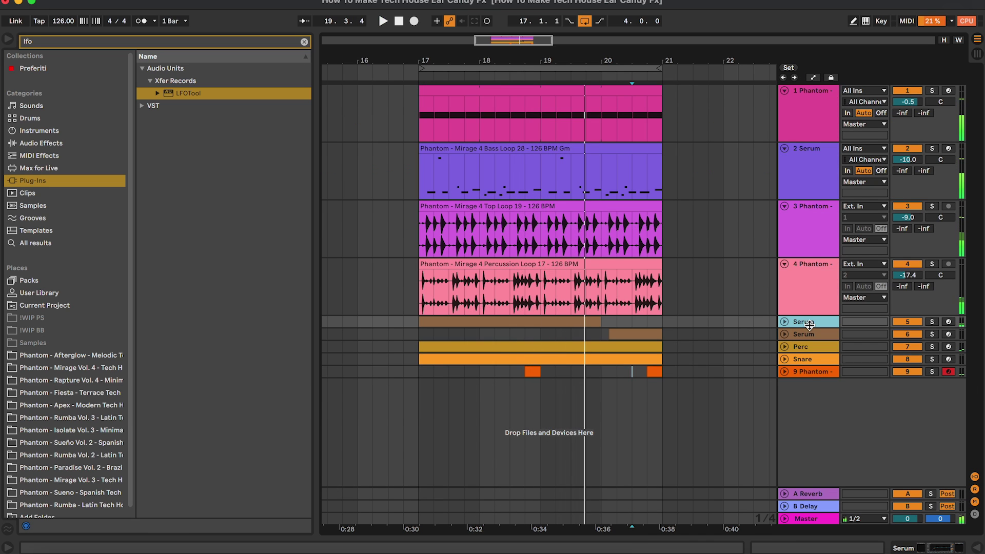
pyautogui.keyDown('shift'); pyautogui.click(809, 373); pyautogui.keyUp('shift')
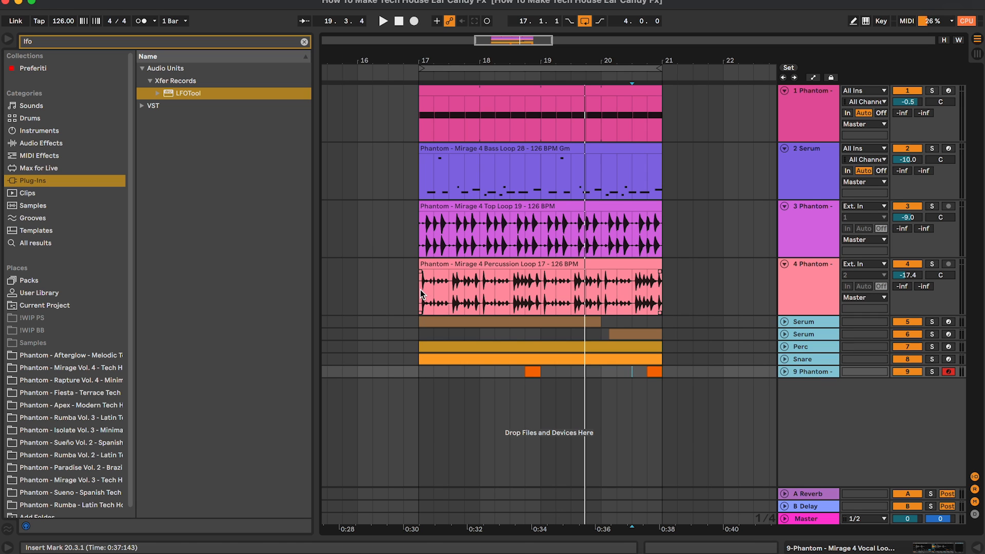
# Step: Deactivate tracks 5 to 9 during playback, then reactivate them to compare the mix with and without ear candy
pyautogui.press('space')
pyautogui.click(913, 322)
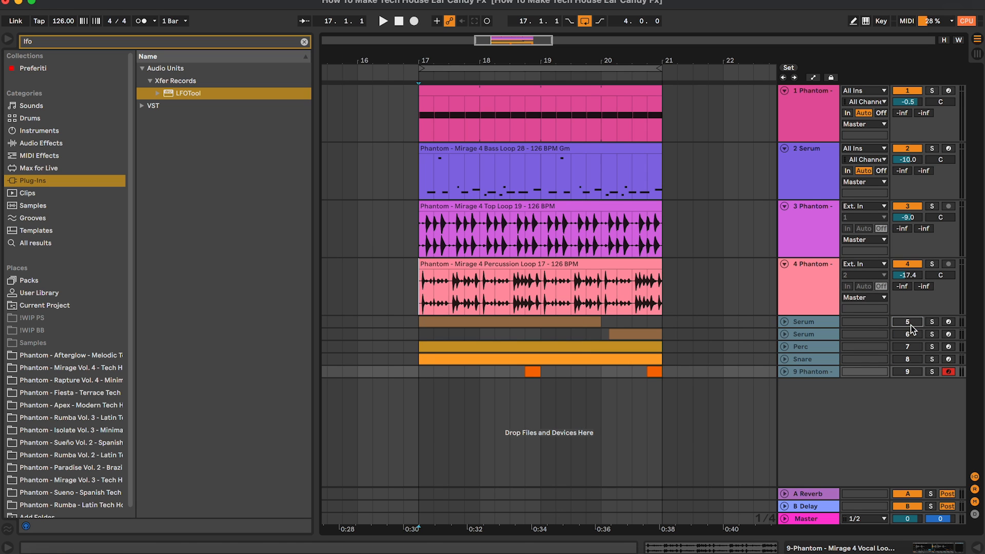
pyautogui.press('space')
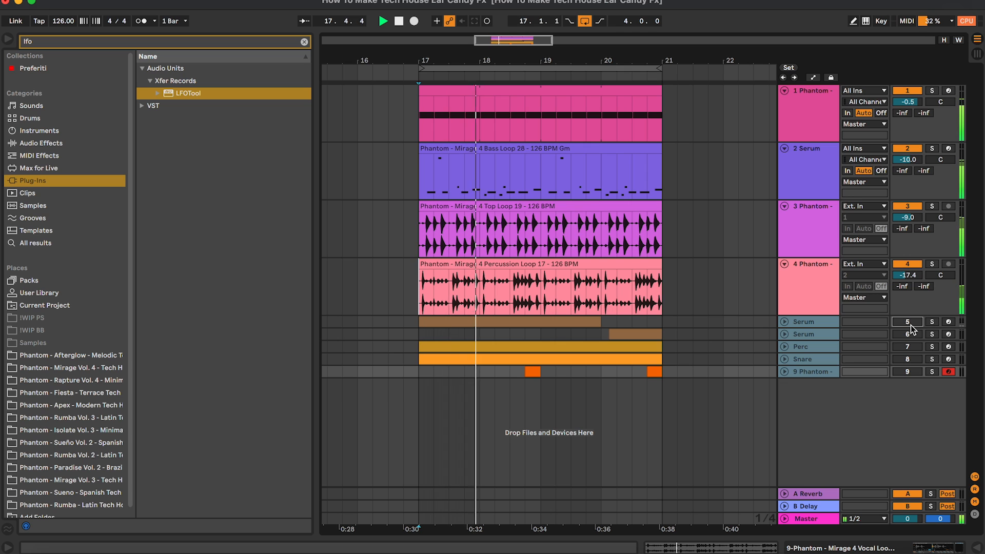
pyautogui.click(910, 324)
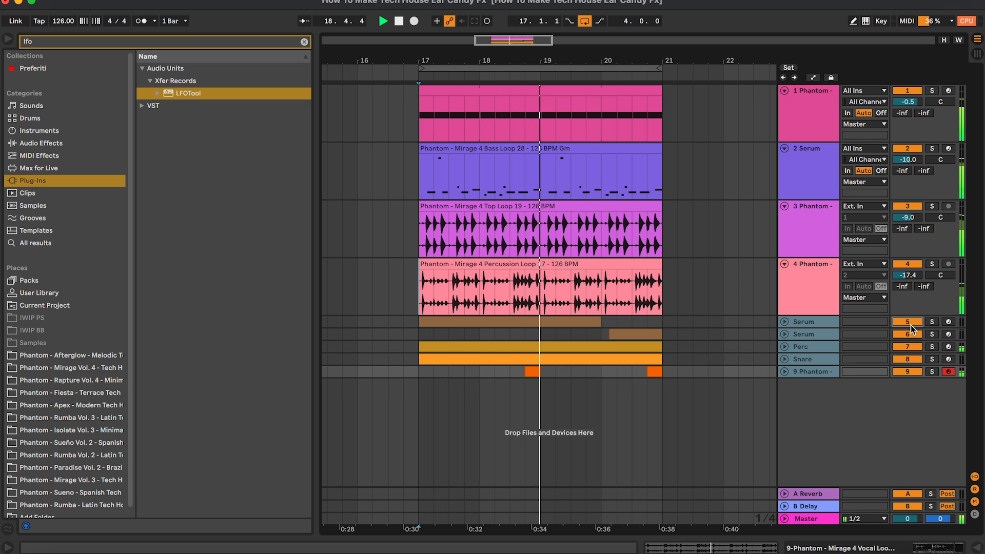
pyautogui.click(754, 373)
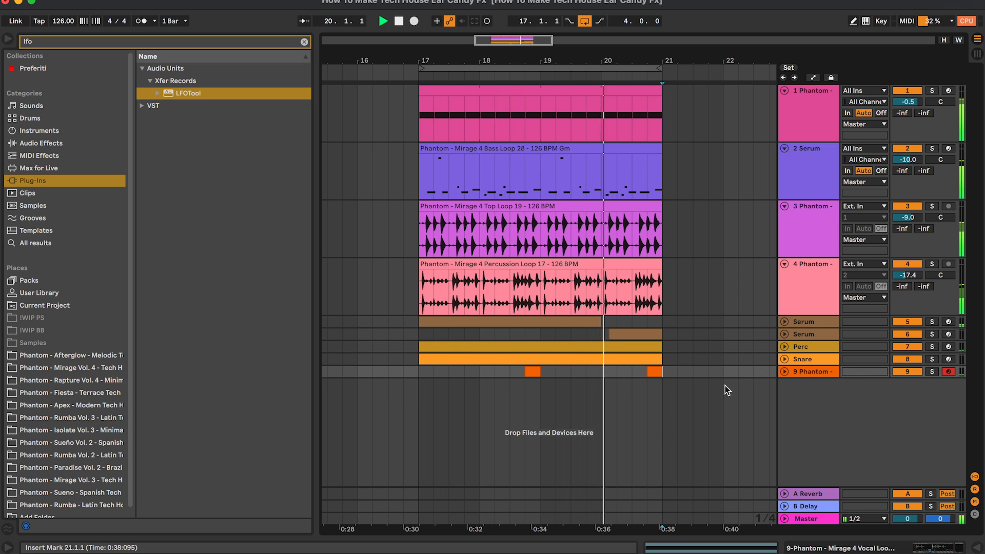
# Step: Peek at the Perc track and repeatedly unfold and fold the second Serum track to view its clip
pyautogui.click(784, 347)
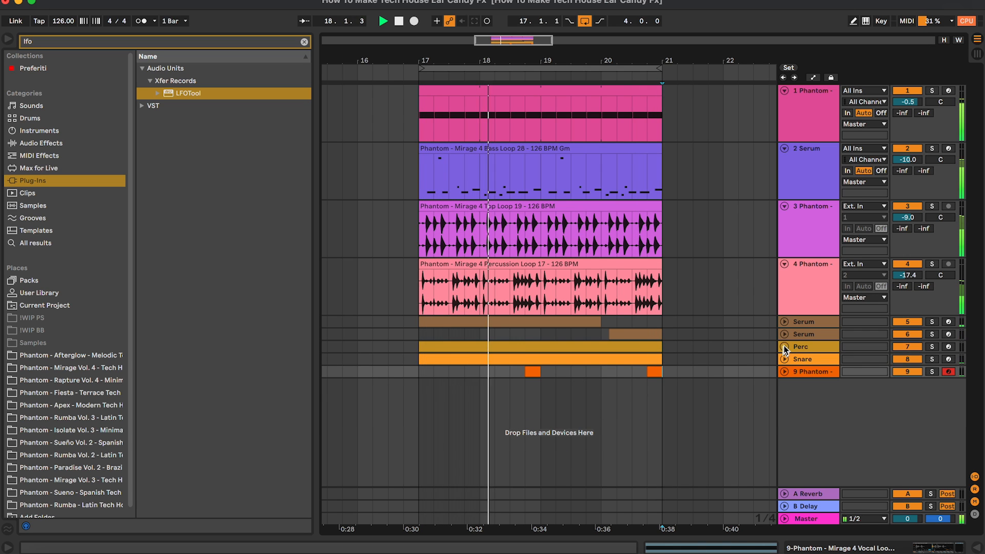
pyautogui.click(783, 334)
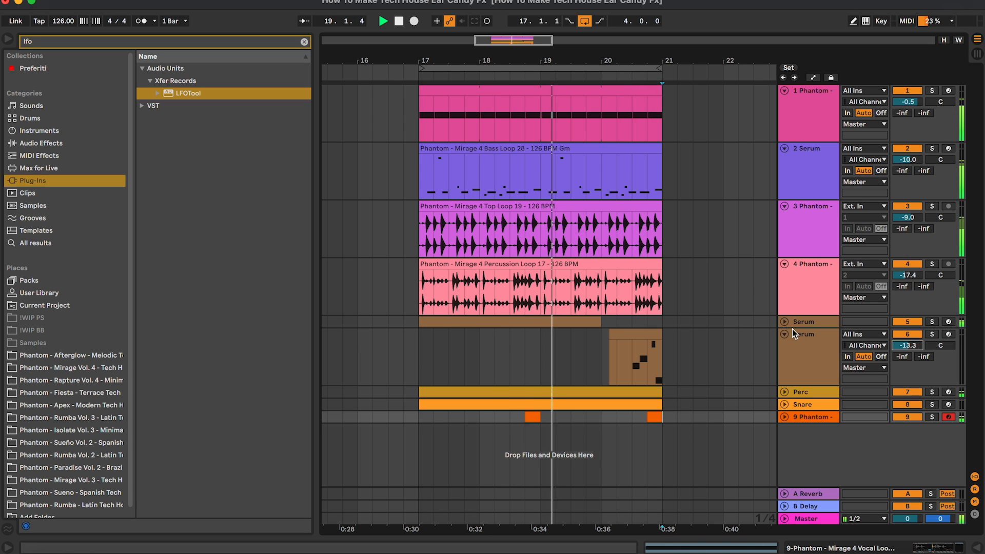
pyautogui.click(783, 334)
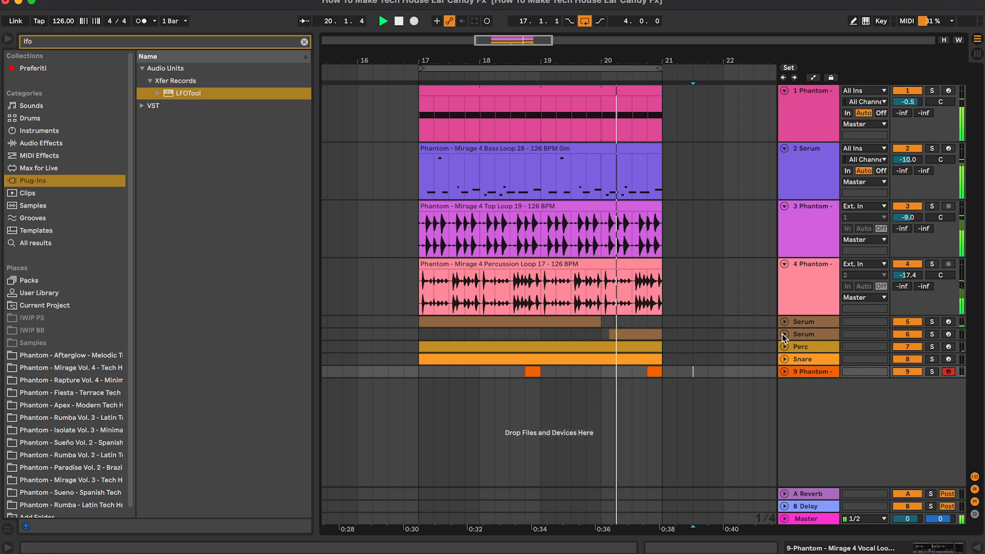
pyautogui.click(783, 334)
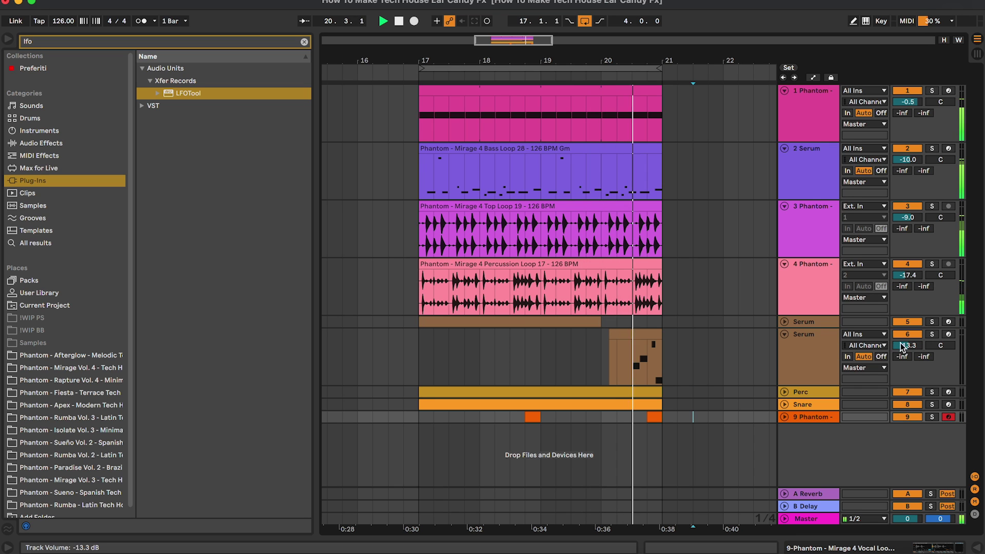
pyautogui.click(784, 334)
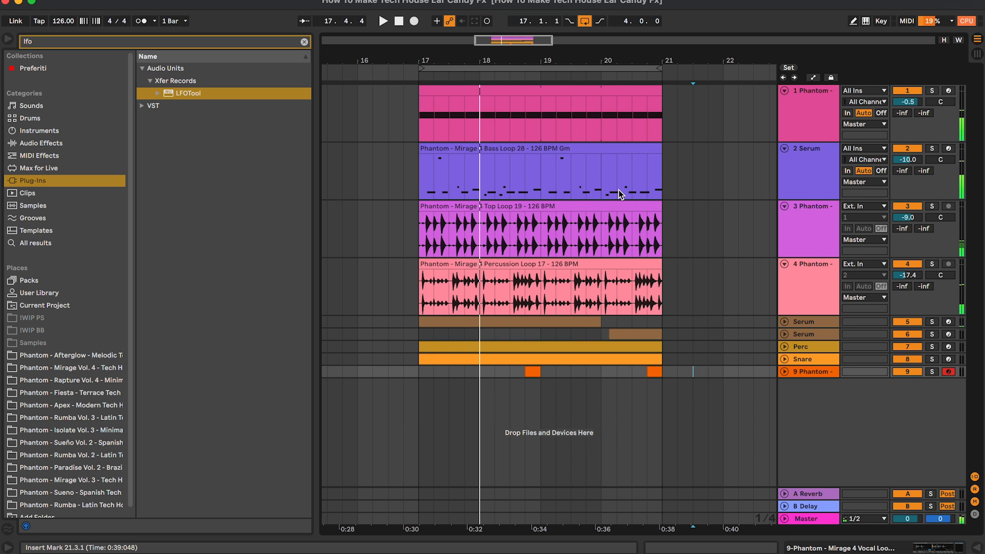